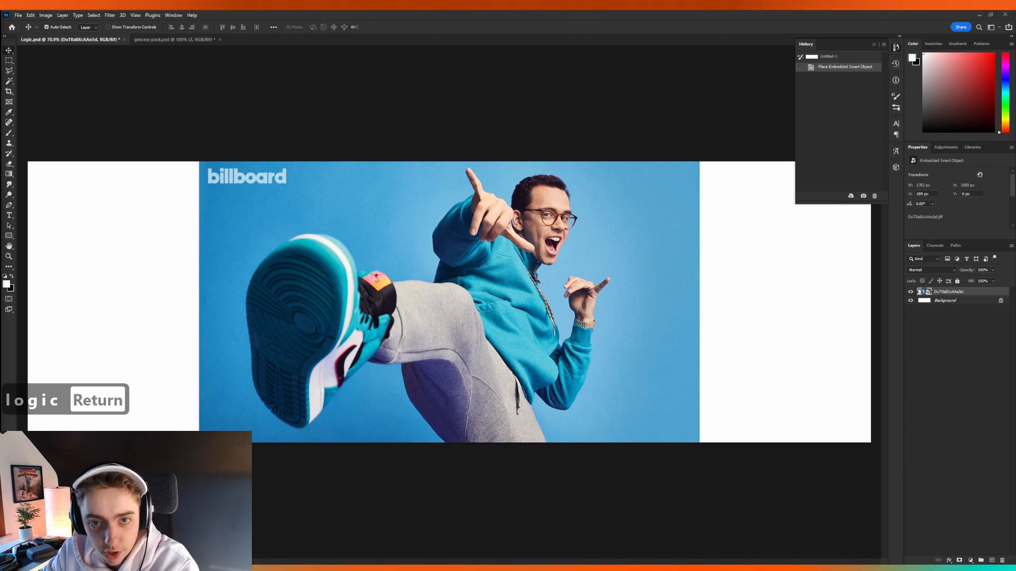
Switch to the browser's "logic" image results, copy the red-background Billboard photo and two stage photos, and paste them into Logic.psd.
left_click_drag(0, 16, 459, 11)
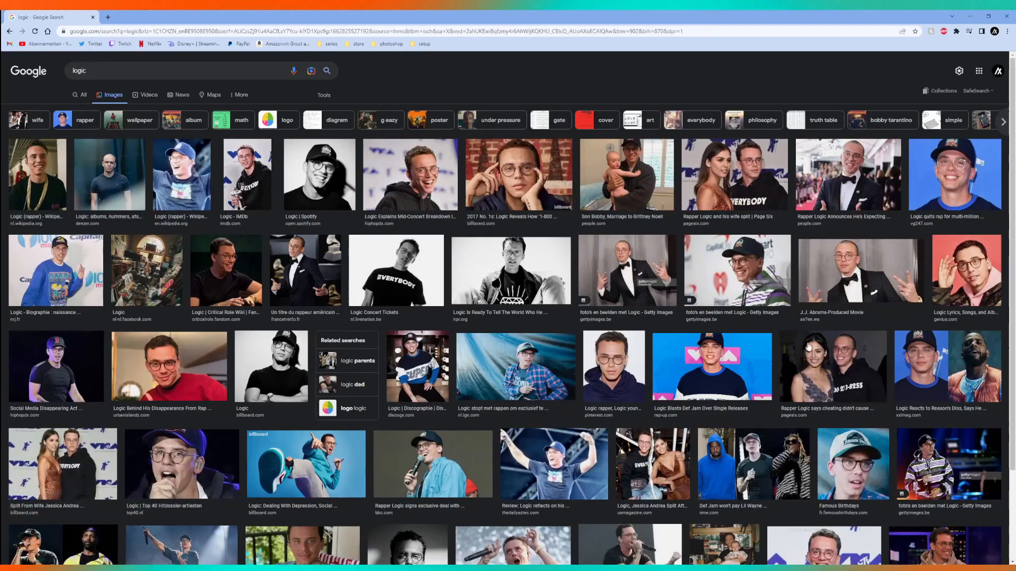
scroll(755, 235, "down", 2)
left_click(343, 354)
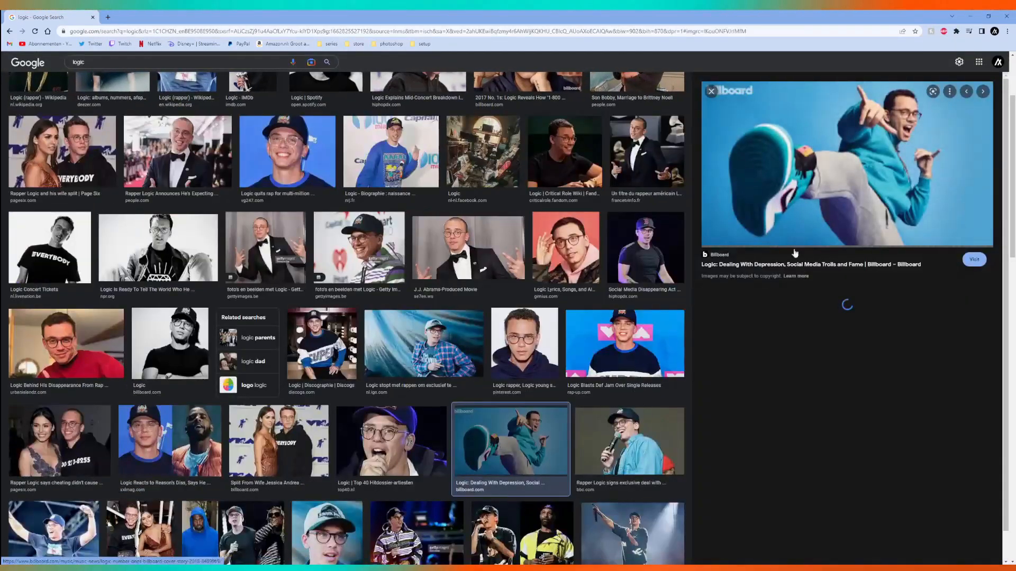
left_click(791, 256)
right_click(376, 318)
left_click(408, 341)
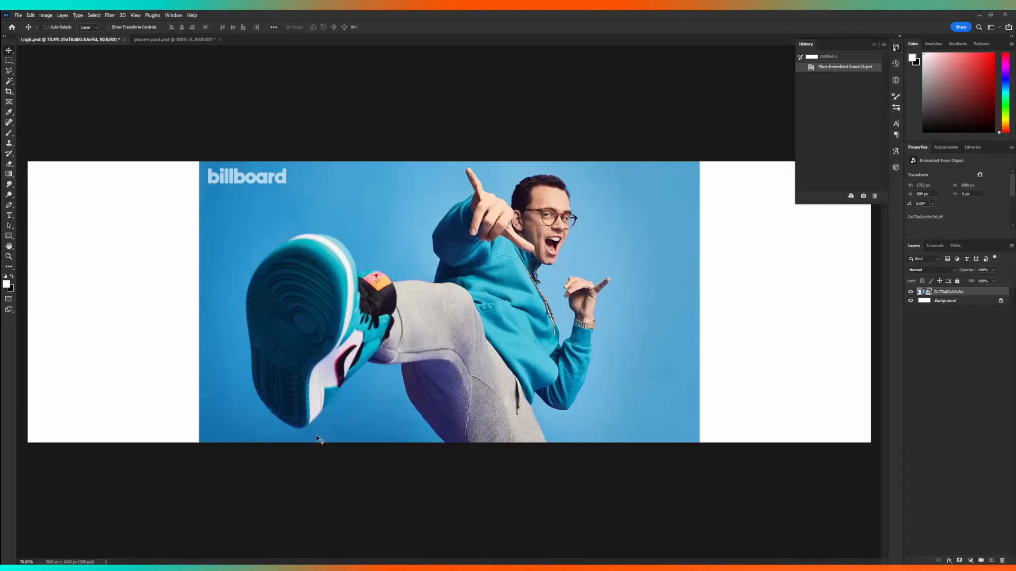
key("ctrl+v")
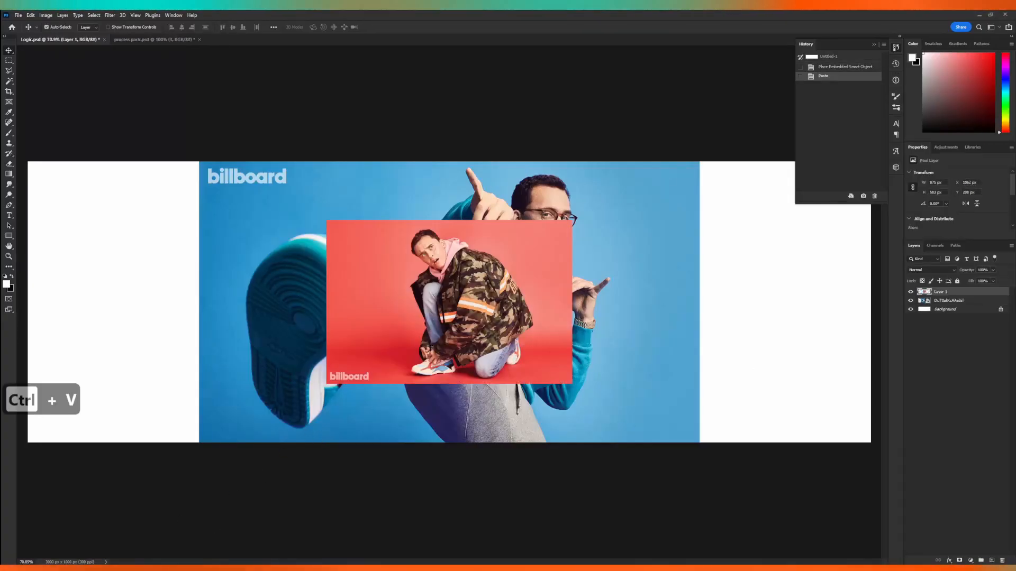
left_click(93, 532)
scroll(275, 288, "down", 10)
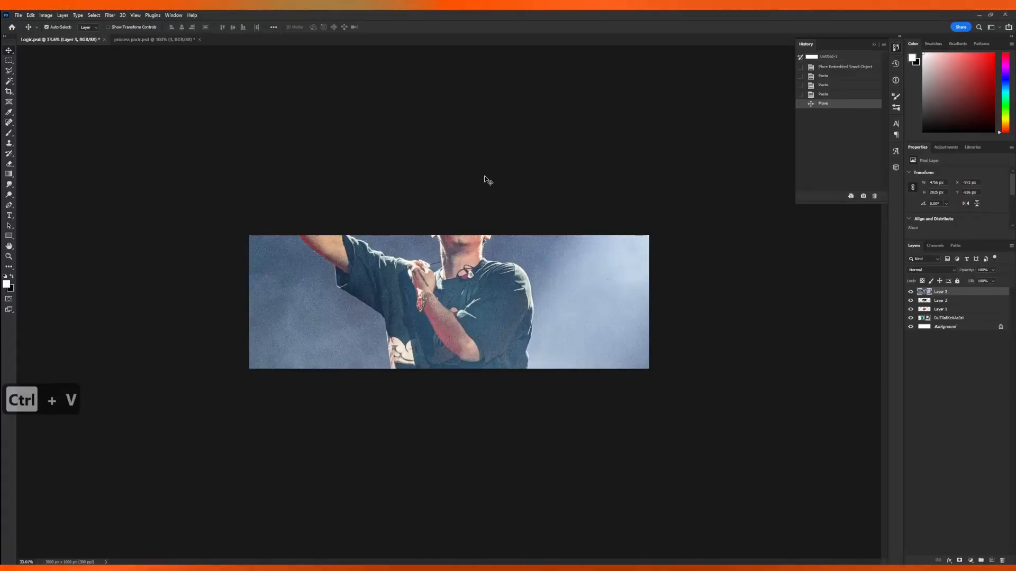
Scale the large concert photo on Layer 3 down to about 37% and align it with the canvas's upper edge.
scroll(608, 249, "down", 3)
key("ctrl+t")
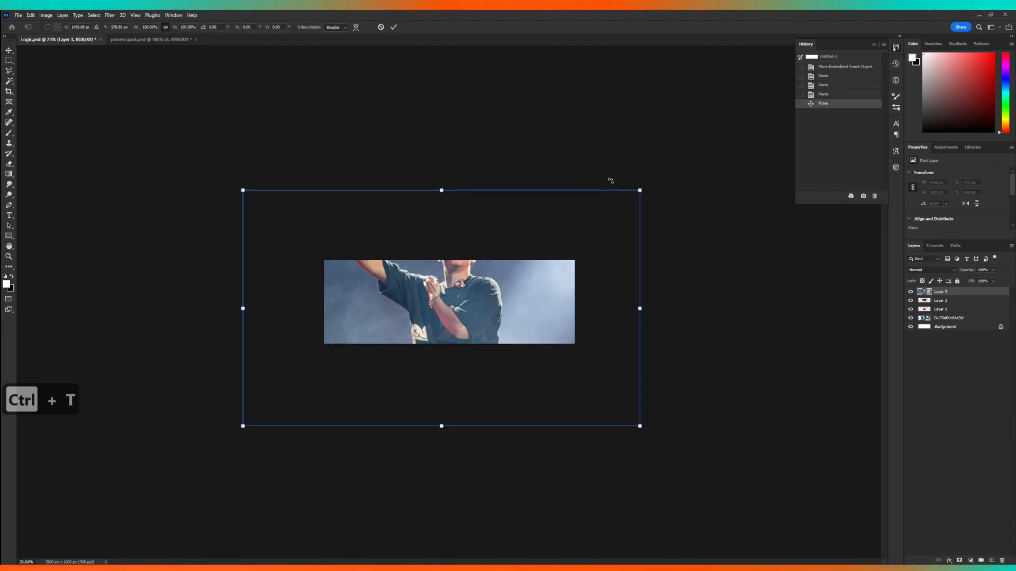
left_click_drag(640, 189, 513, 264)
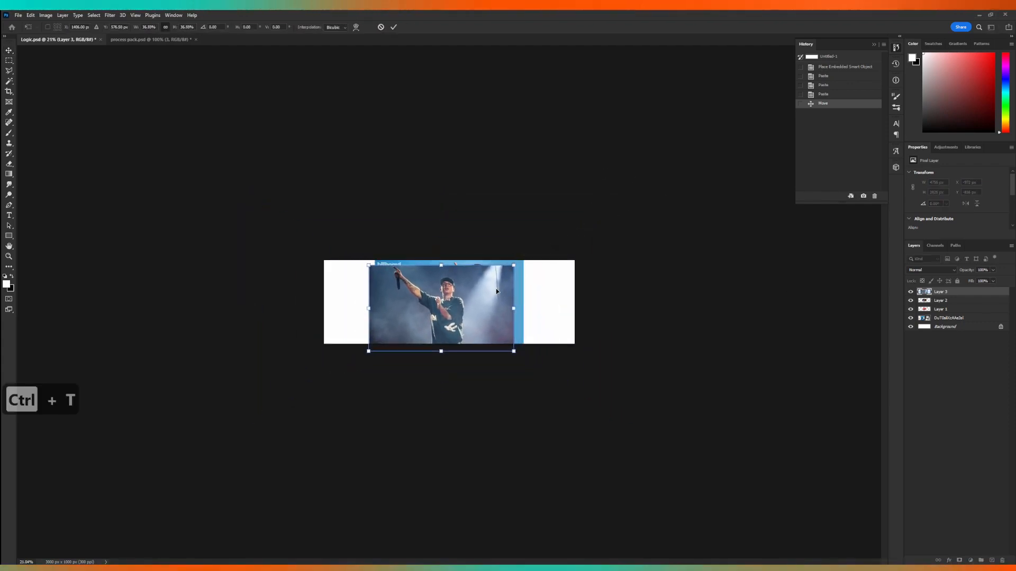
scroll(516, 312, "up", 3)
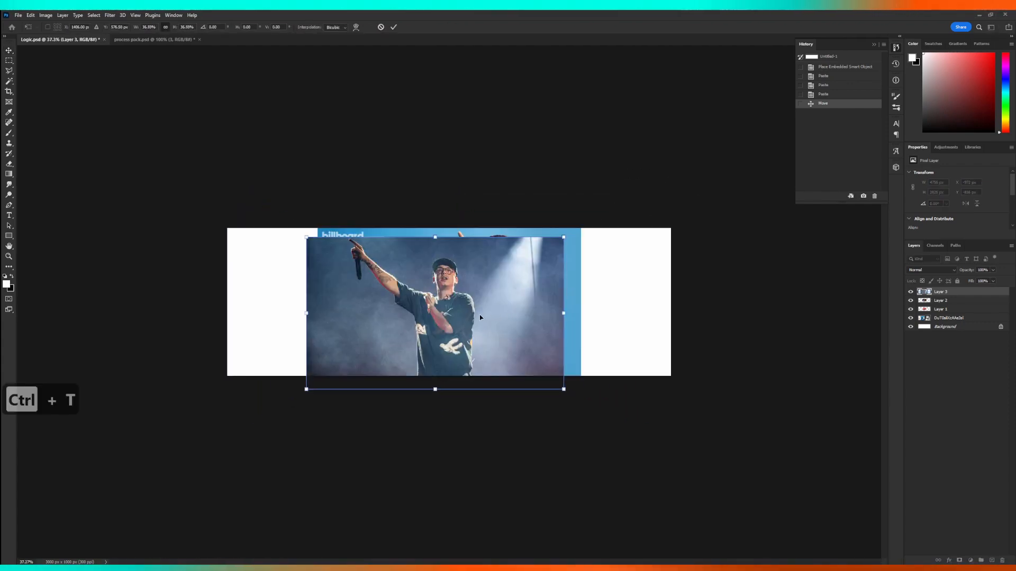
left_click_drag(477, 314, 468, 303)
key("Return")
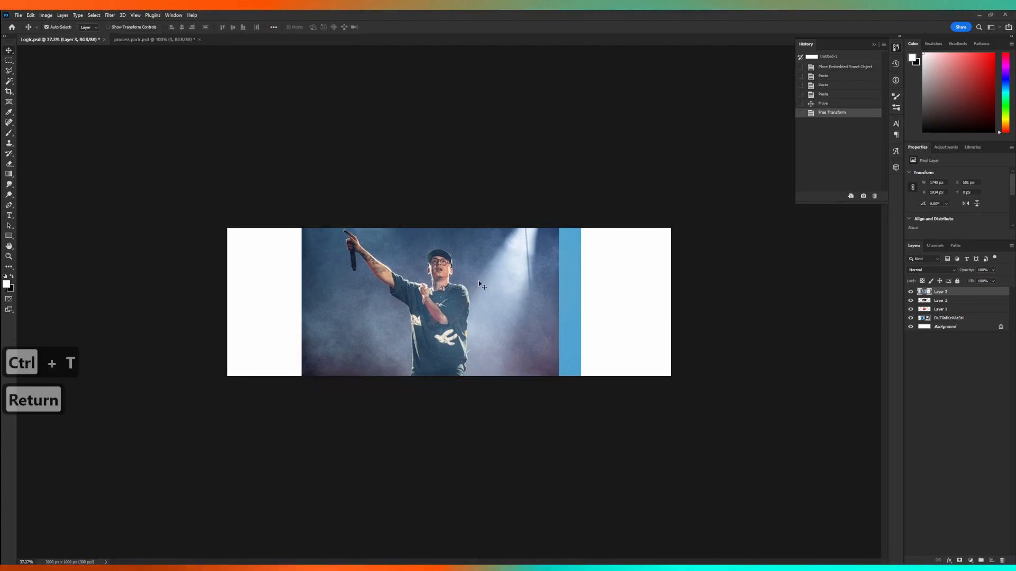
Select the performer in the concert photo with Select Subject.
scroll(533, 291, "up", 2)
left_click(96, 15)
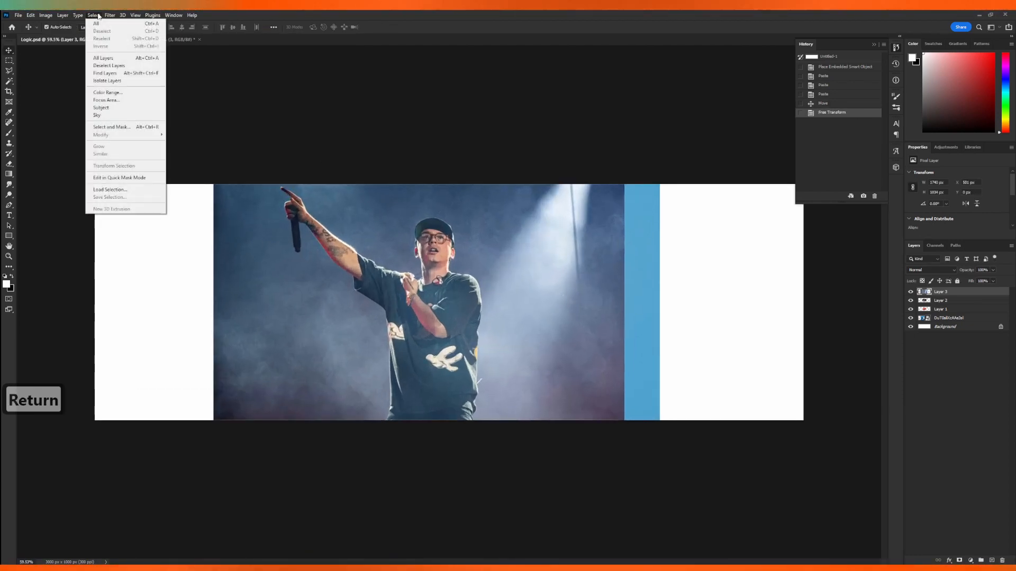
left_click(117, 101)
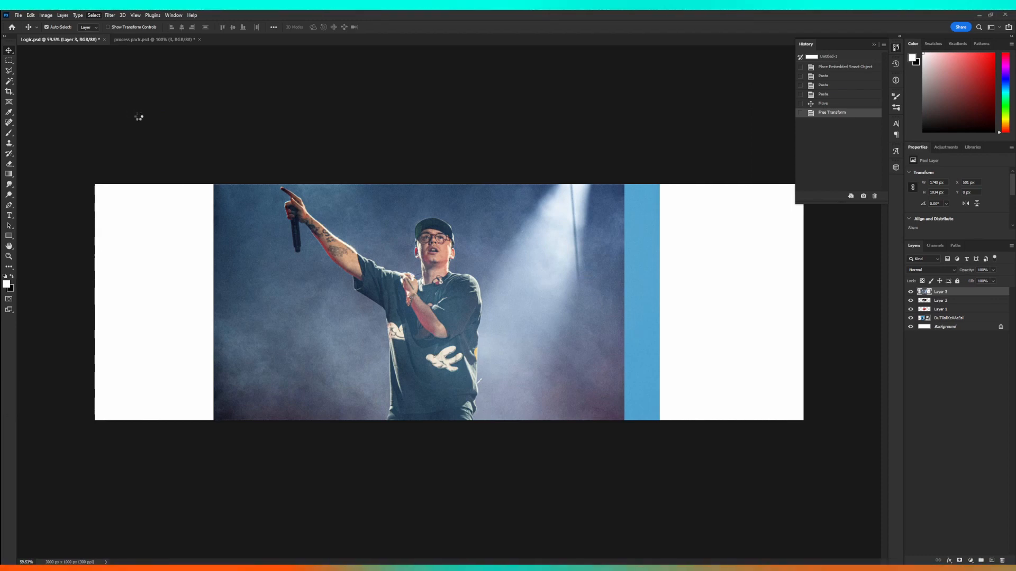
scroll(425, 259, "up", 5)
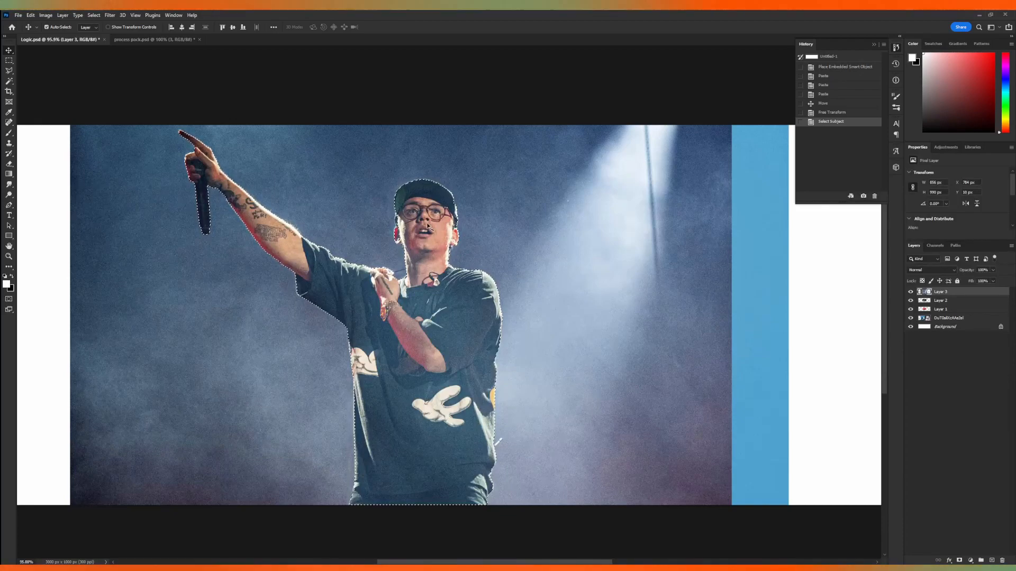
Add the missed ear beside the raised arm to the performer's selection, using a small Quick Selection brush.
left_click(9, 81)
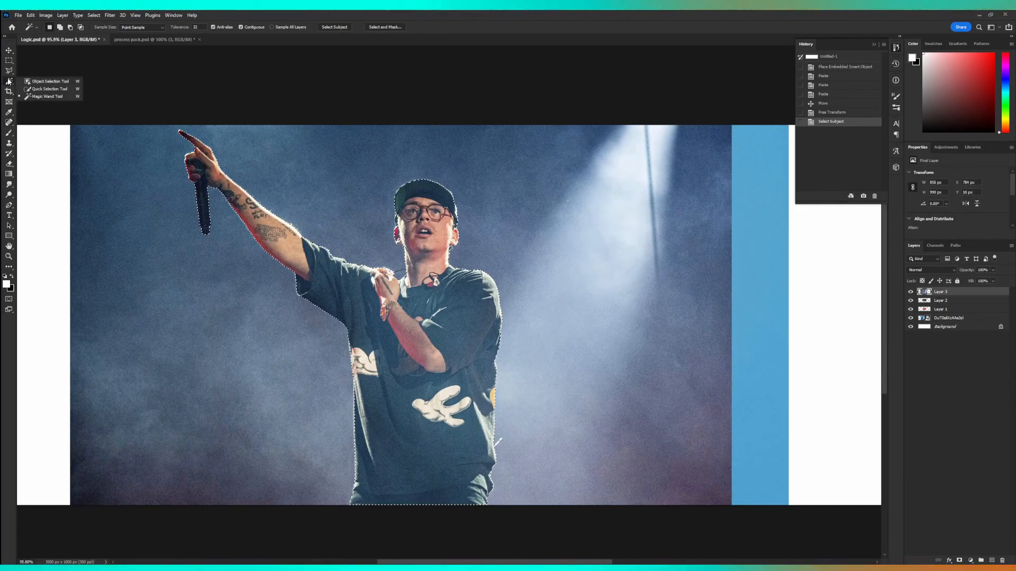
left_click(47, 89)
scroll(396, 223, "up", 5)
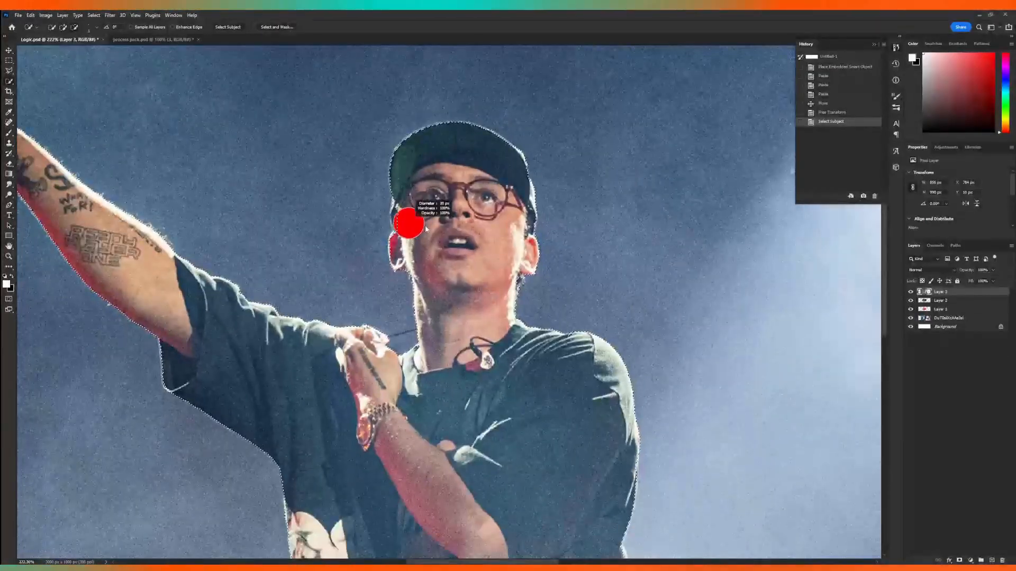
left_click_drag(425, 228, 411, 228)
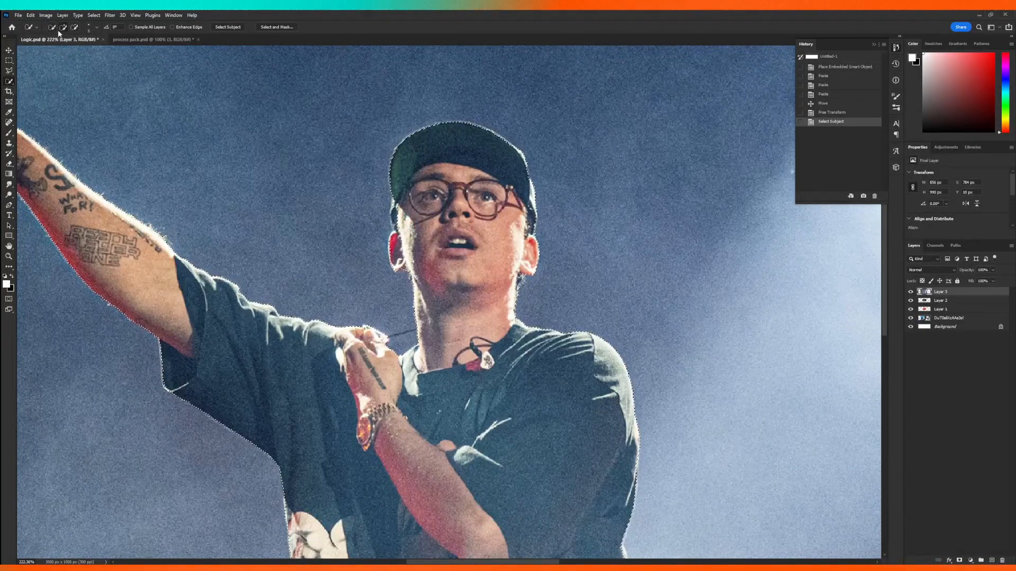
scroll(394, 205, "up", 3)
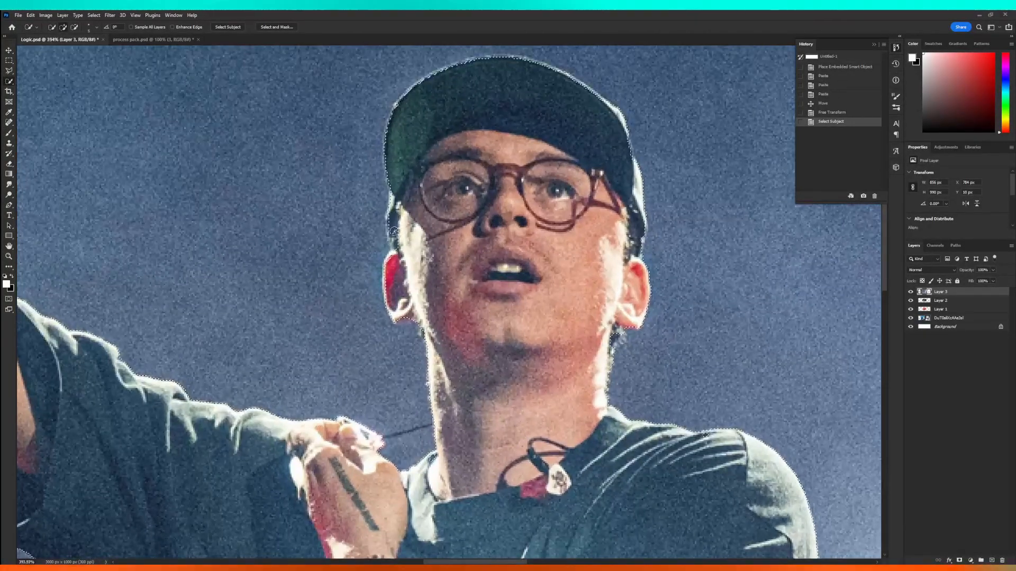
left_click_drag(392, 303, 404, 320)
scroll(519, 298, "down", 4)
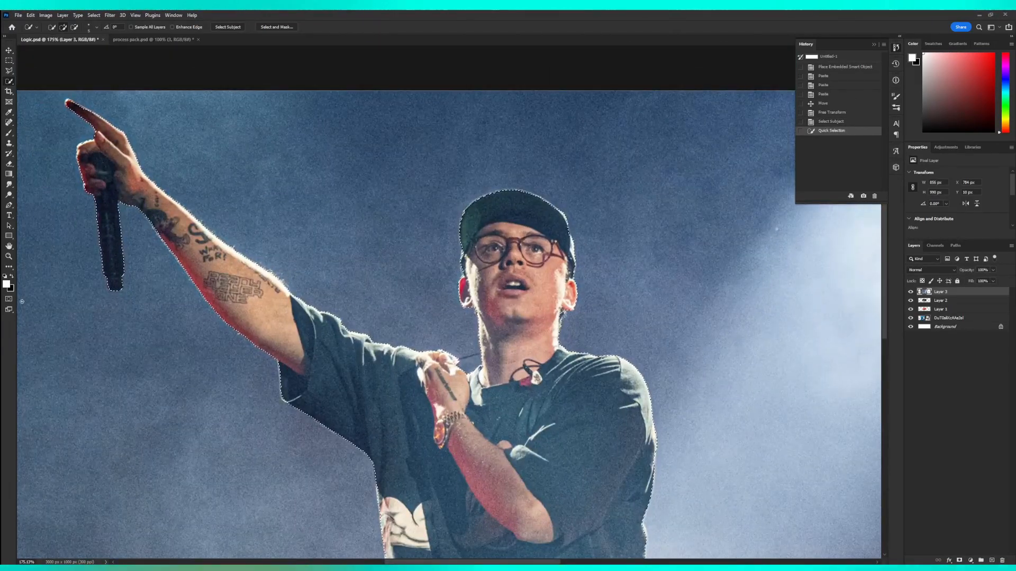
Try touching up the performer's selection with a small brush in Quick Mask mode, and undo the brush stroke.
key("q")
scroll(343, 302, "down", 3)
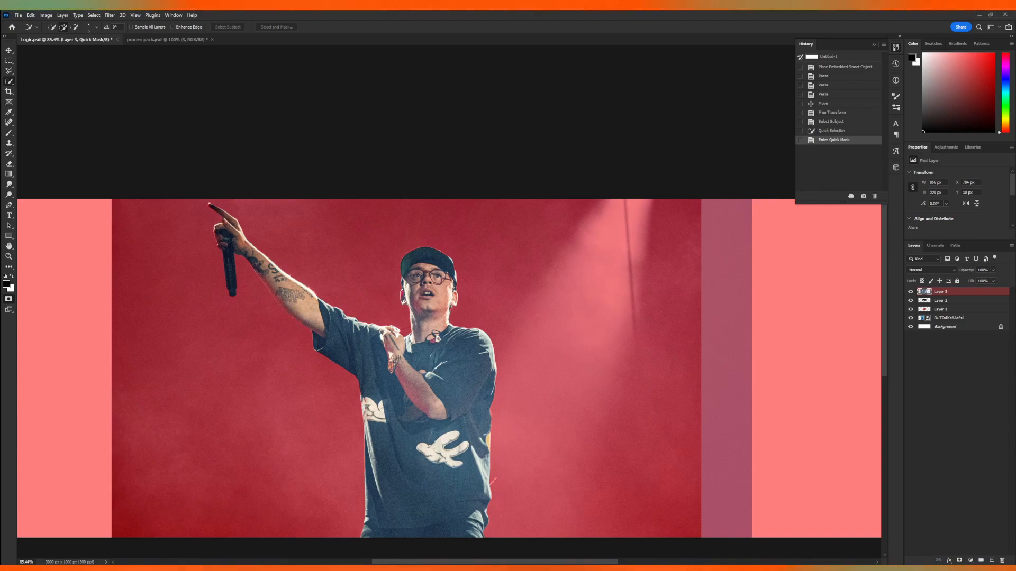
left_click(9, 134)
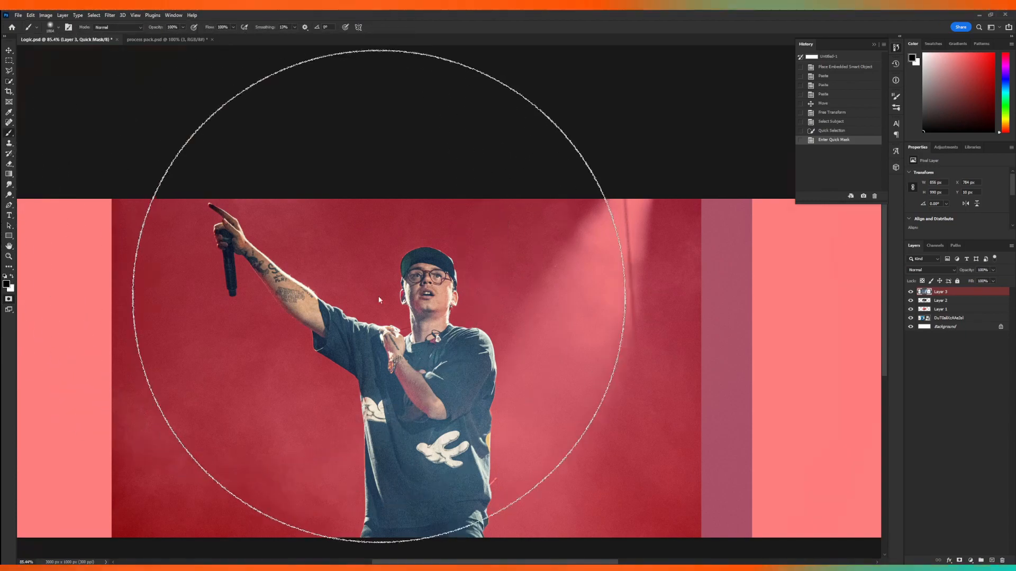
left_click_drag(384, 299, 53, 302)
scroll(374, 320, "up", 6)
left_click_drag(429, 301, 331, 297)
scroll(444, 291, "up", 12)
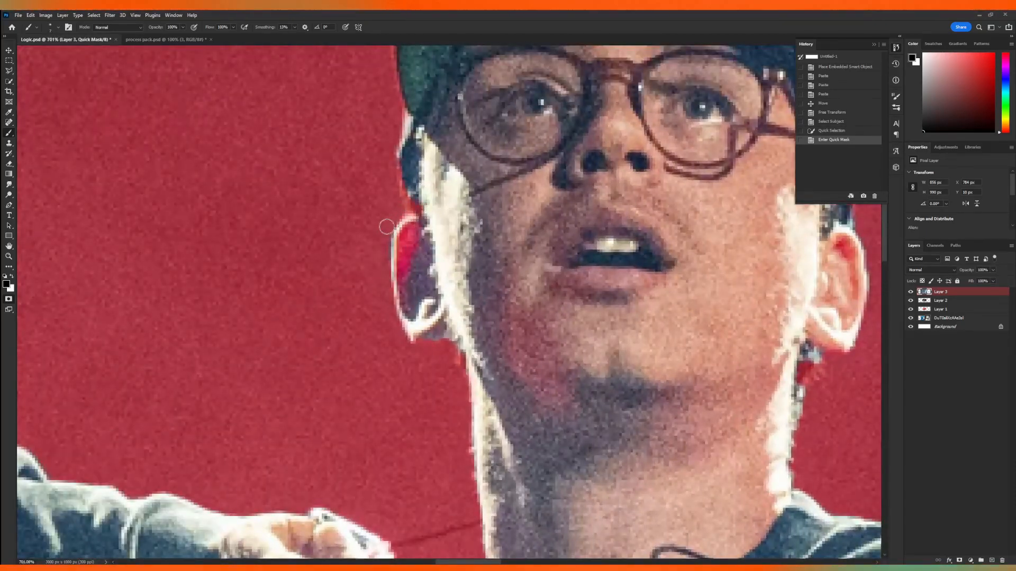
key("ctrl+z")
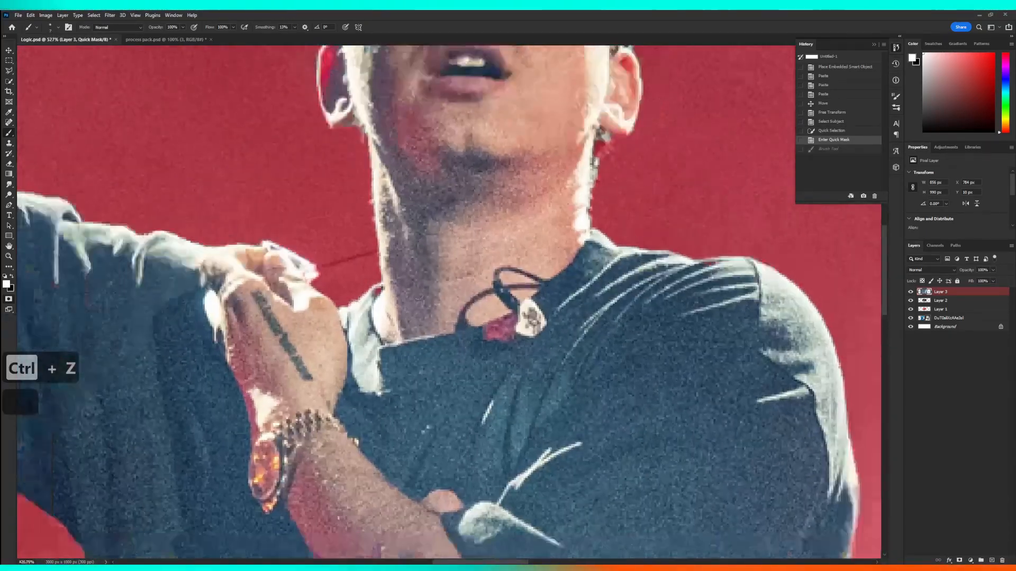
scroll(450, 301, "down", 5)
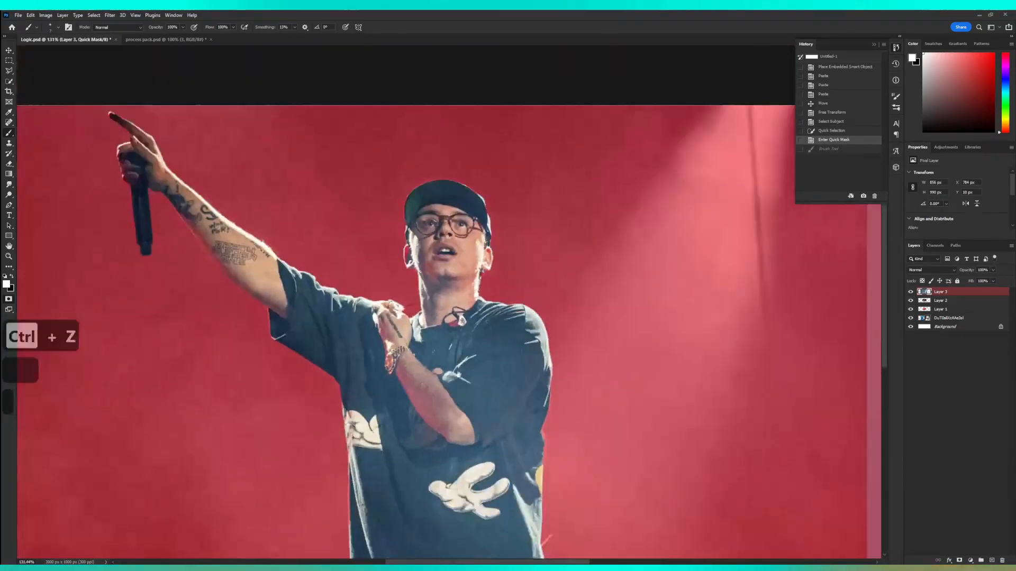
Leave Quick Mask mode, process the selection with Select and Mask, and apply it as a layer mask on Layer 3.
mouse_move(458, 374)
left_mouse_down()
mouse_move(398, 162)
mouse_move(493, 390)
left_mouse_up()
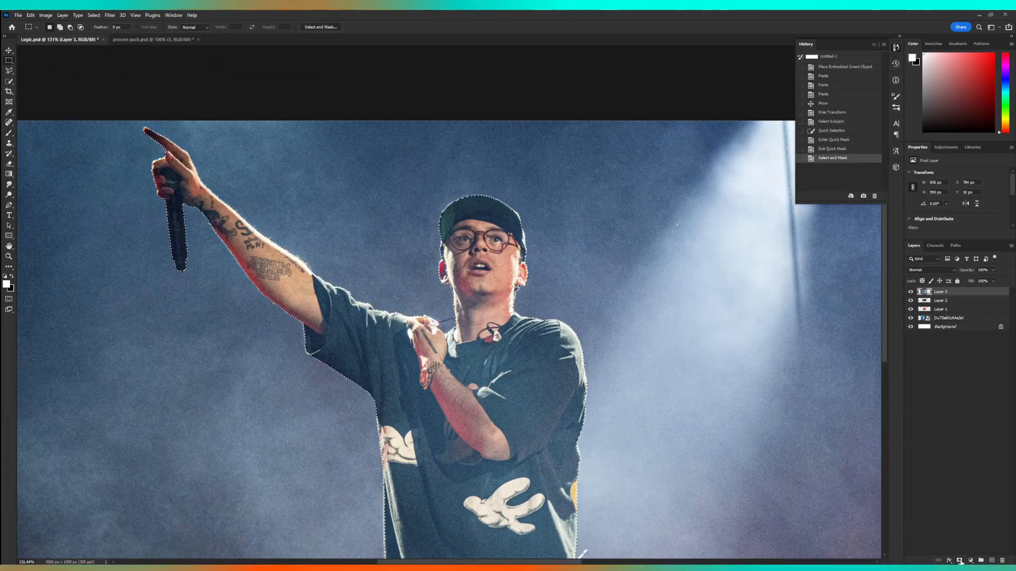
left_click(960, 561)
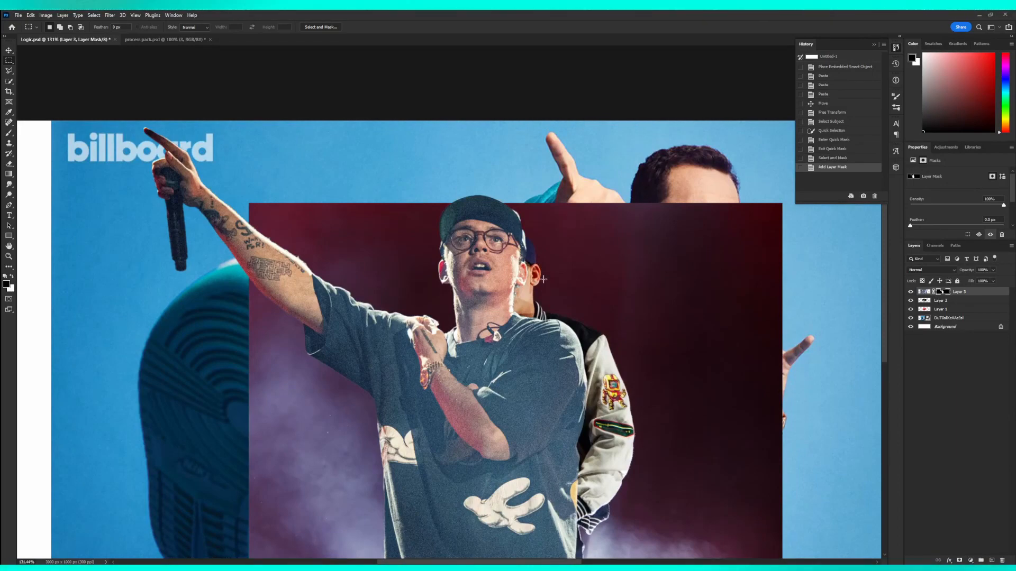
Move the performer cutout to the canvas's right side and shift the varsity-jacket stage photo left.
key("ctrl+0")
left_click_drag(433, 296, 741, 278)
left_click_drag(454, 266, 377, 272)
Hide Layer 1 and Layer 2, and move the blue Billboard photo toward the canvas's left side.
left_click(608, 256)
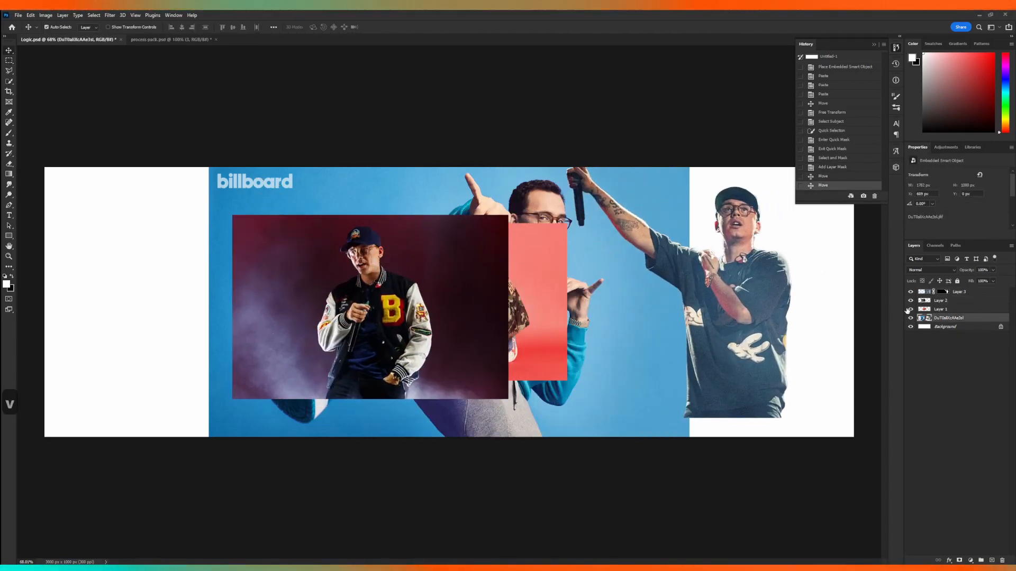
left_click_drag(911, 305, 911, 310)
left_click_drag(480, 231, 367, 228)
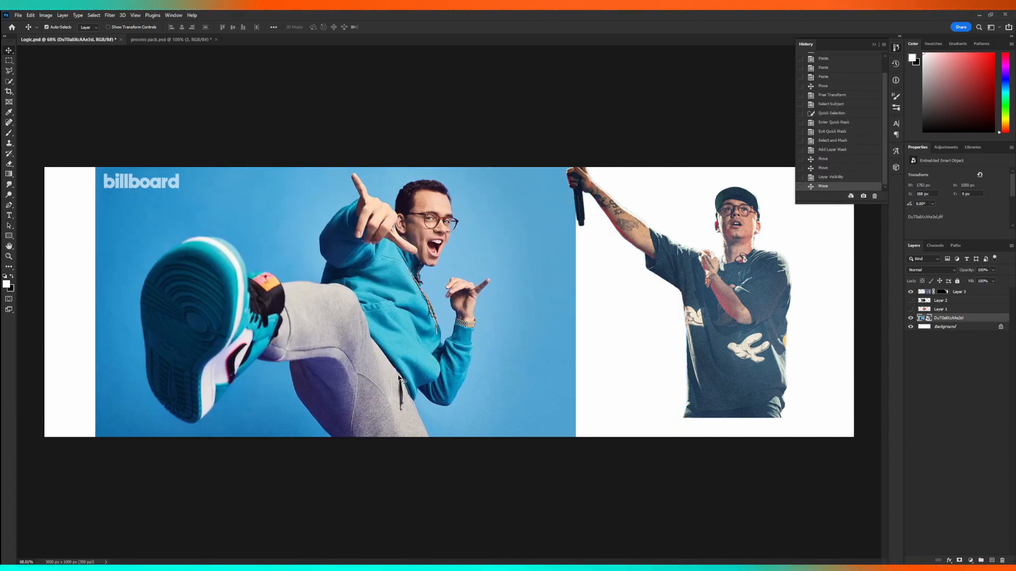
Select the kicking figure in the blue photo with Select Subject and add the missed shoe areas with the Quick Selection tool.
scroll(397, 211, "up", 2)
scroll(397, 210, "down", 3)
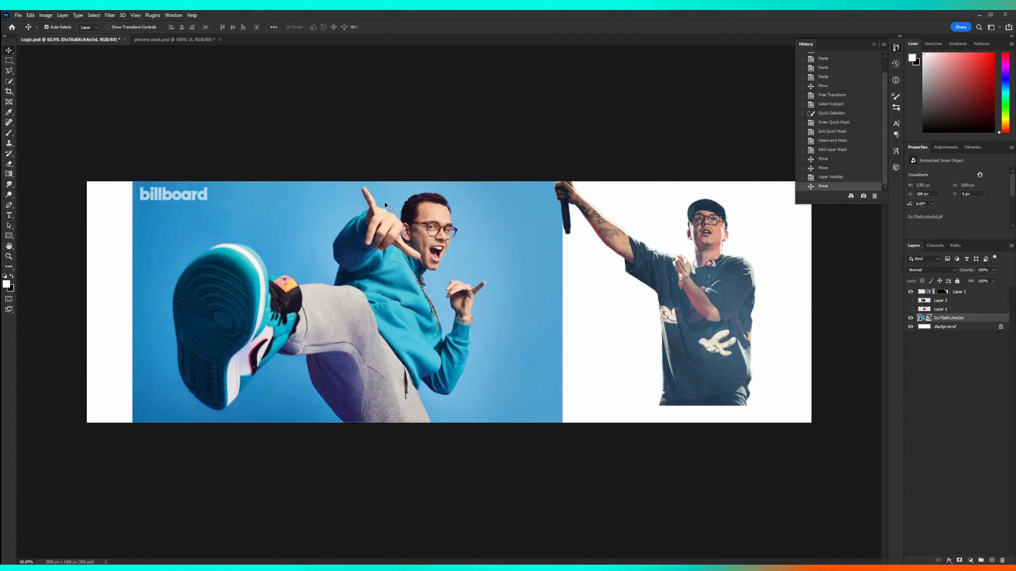
left_click(93, 15)
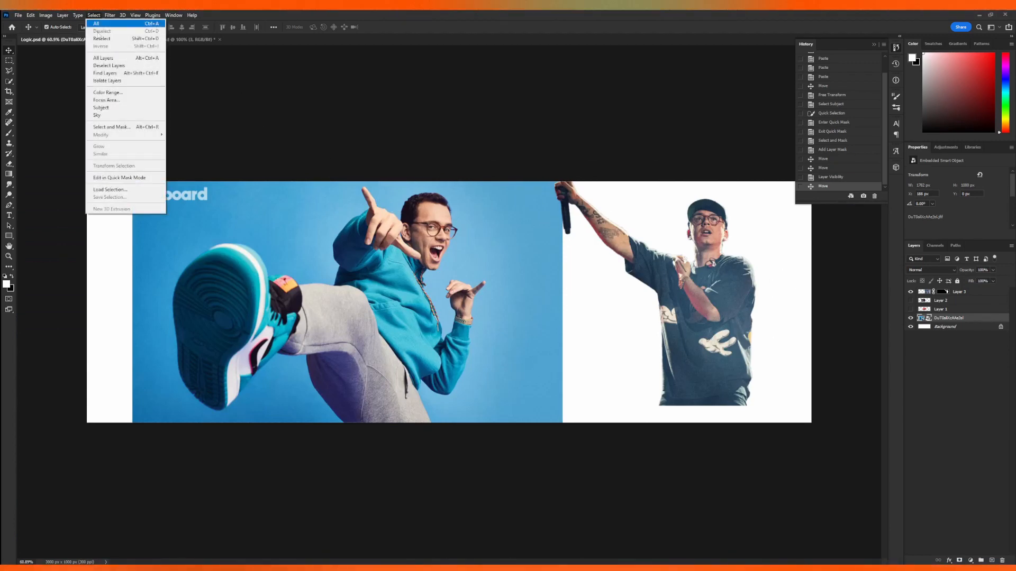
left_click(101, 108)
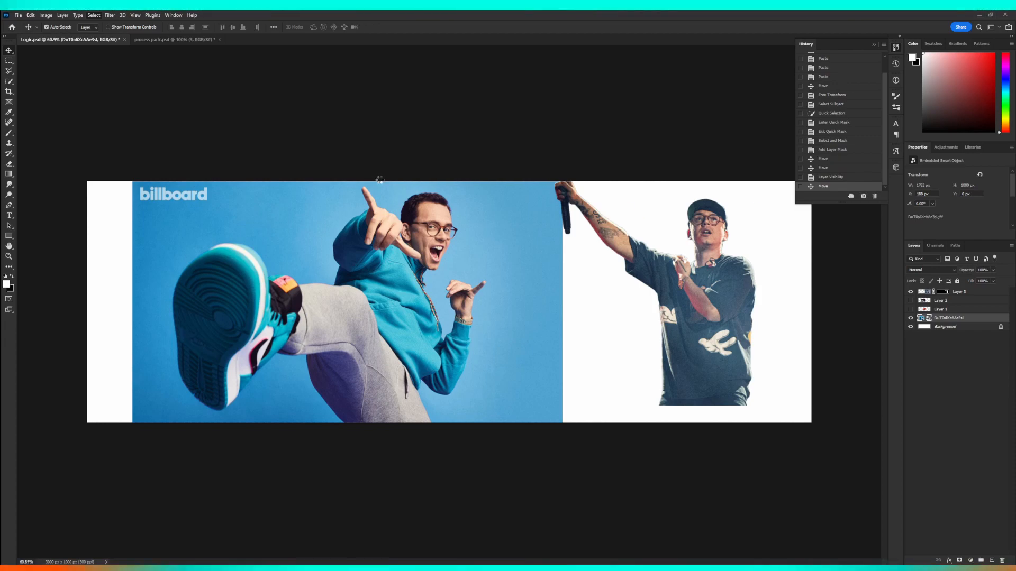
scroll(251, 267, "up", 6)
scroll(249, 268, "down", 1)
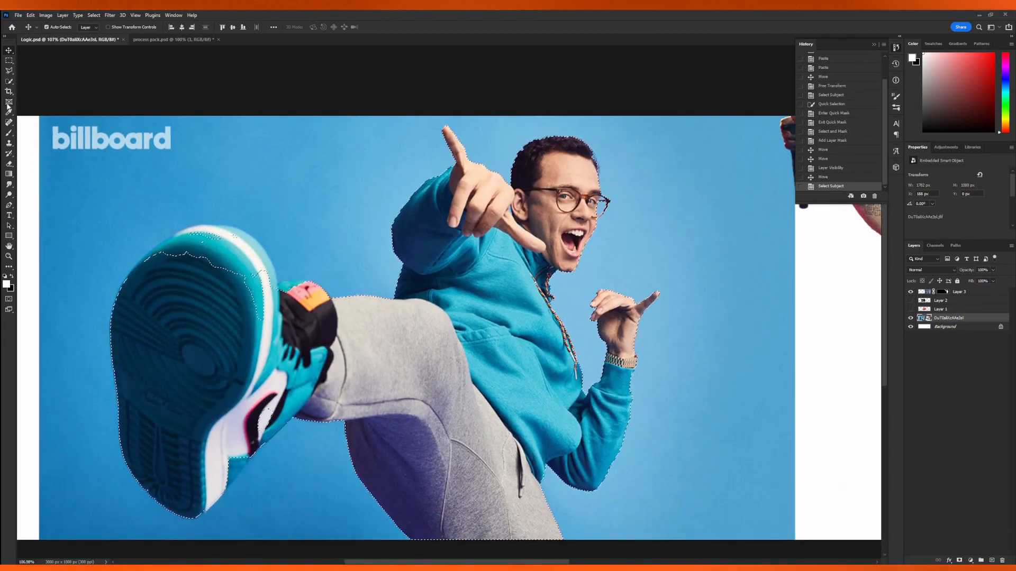
left_click(9, 81)
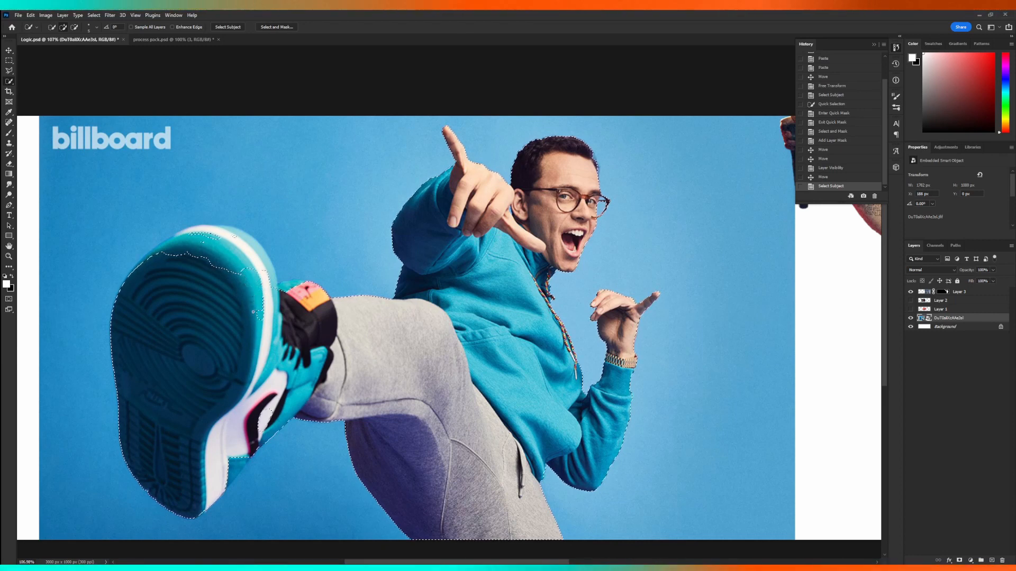
left_click_drag(234, 237, 226, 316)
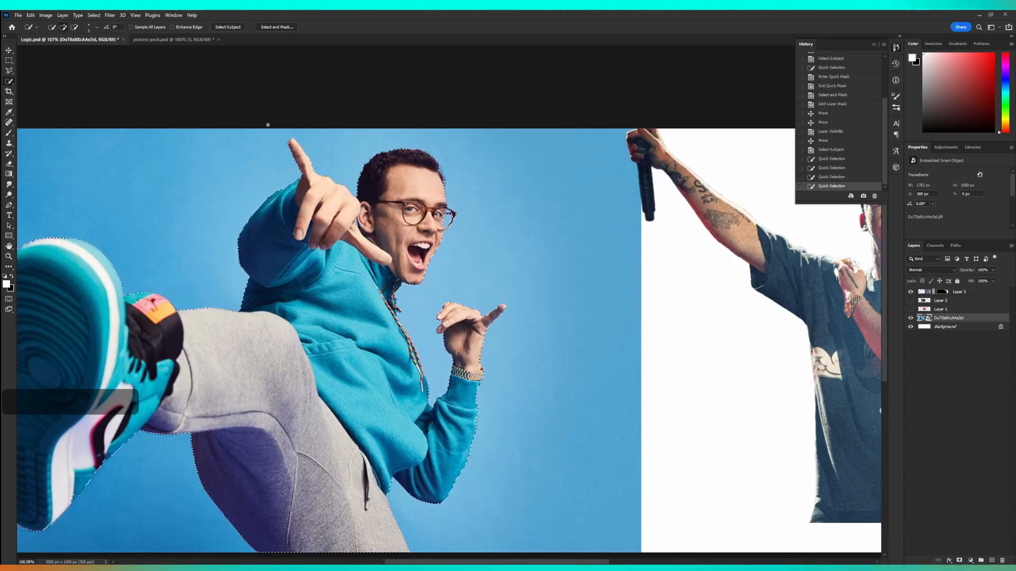
Accept the figure's selection in Select and Mask with default settings and apply it as a layer mask on the blue photo.
left_click(276, 27)
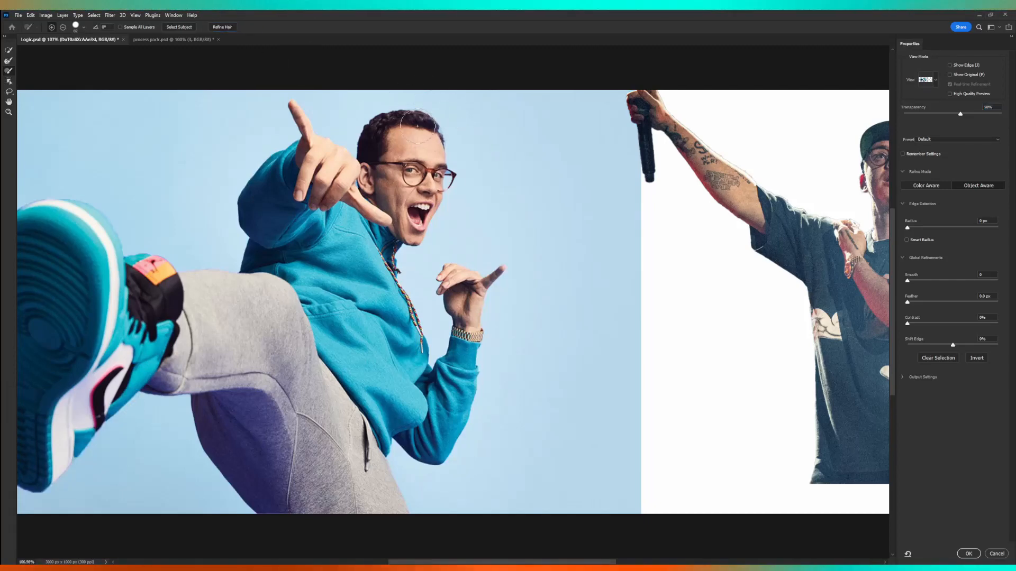
left_click(969, 553)
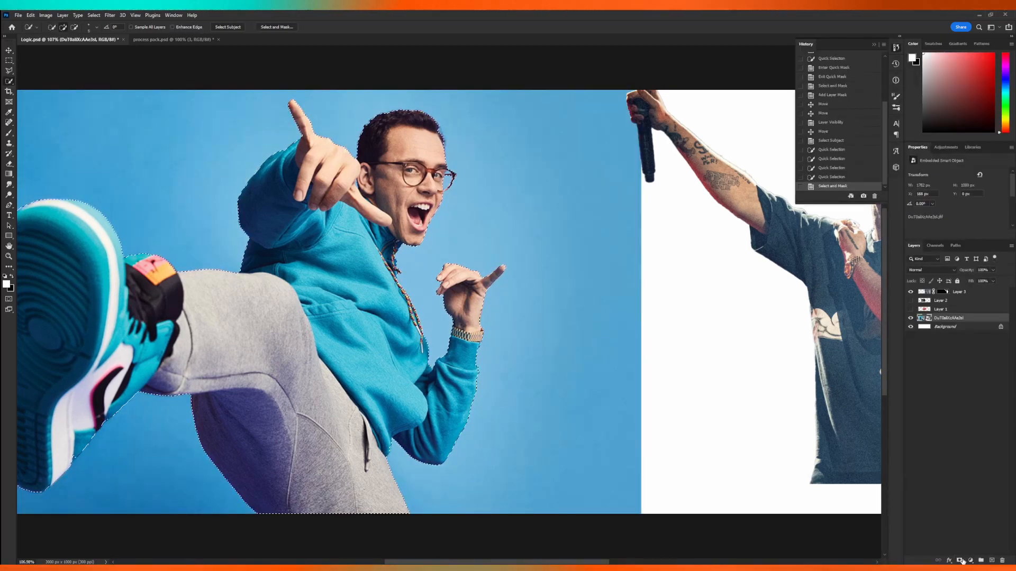
left_click(960, 560)
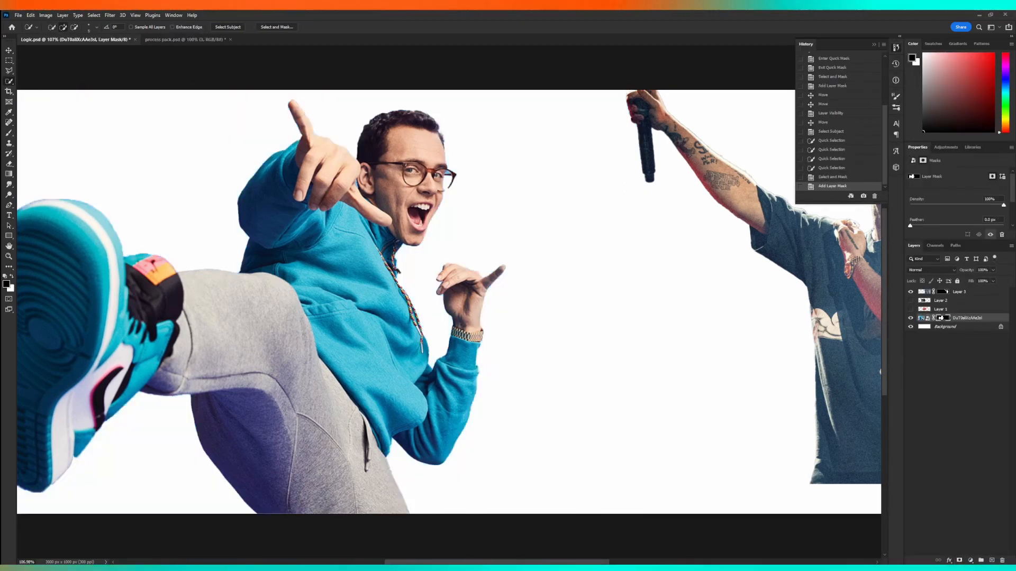
Select the leftover blue background inside the glasses' upper lens gap with the Magic Wand and fill it black on the layer mask.
key("v")
scroll(448, 210, "up", 2)
scroll(448, 211, "down", 3)
scroll(265, 180, "up", 8)
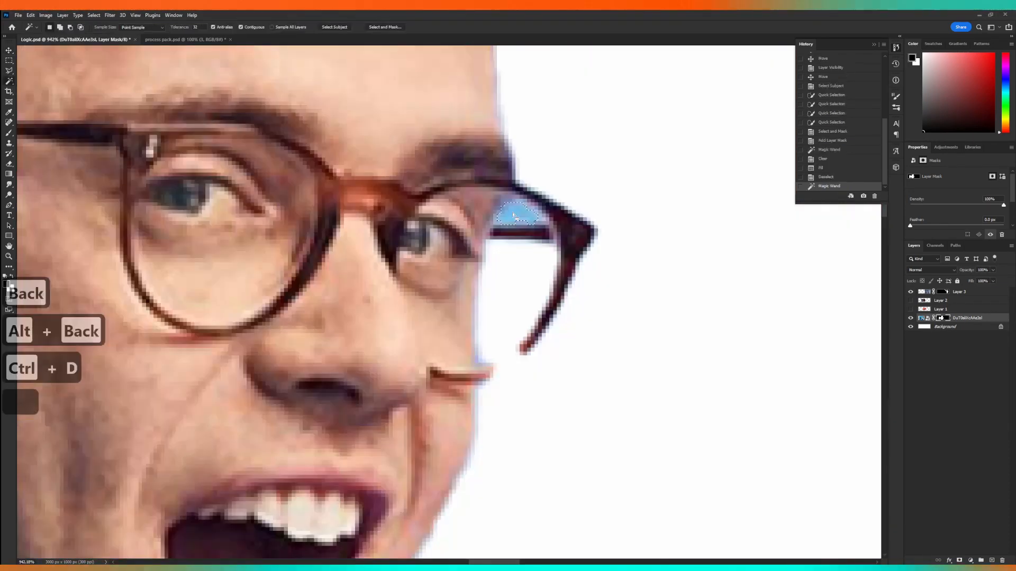
left_click(512, 213)
key("alt+BackSpace")
key("ctrl+d")
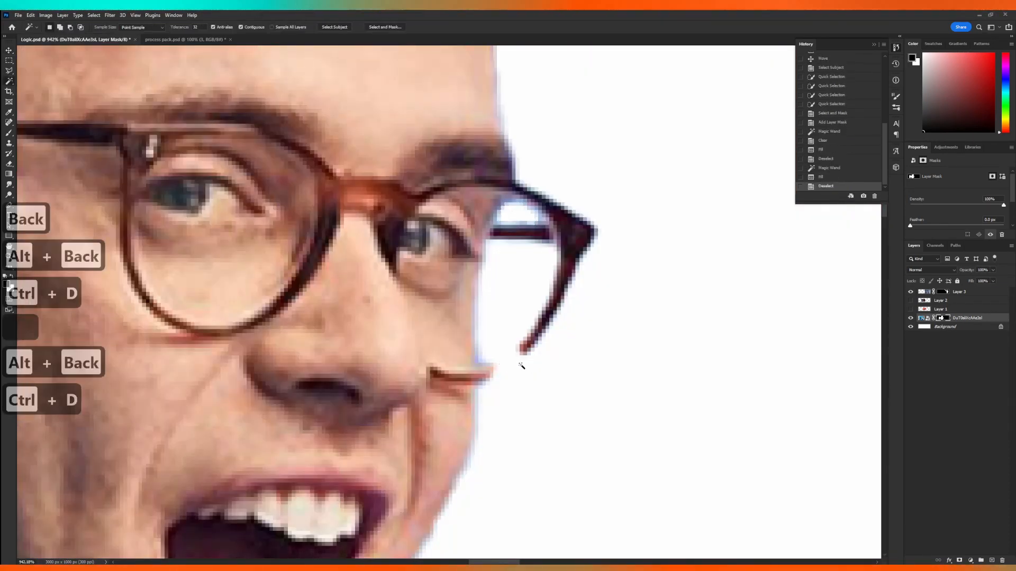
Restore the glasses' missing lower rim with white brush strokes on the mask, and paint black along the cheek edge inside the lens.
key("b")
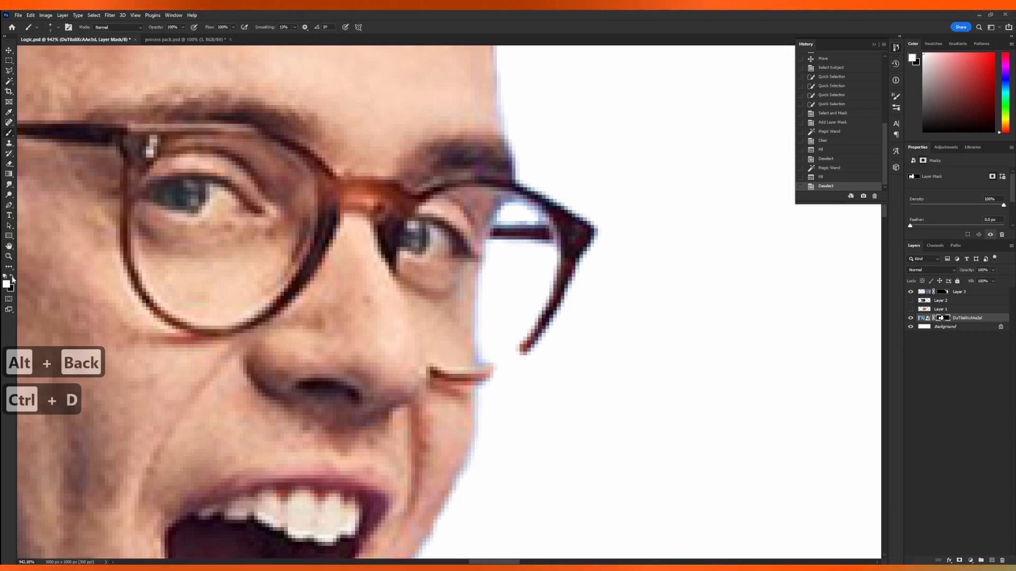
scroll(476, 351, "up", 4)
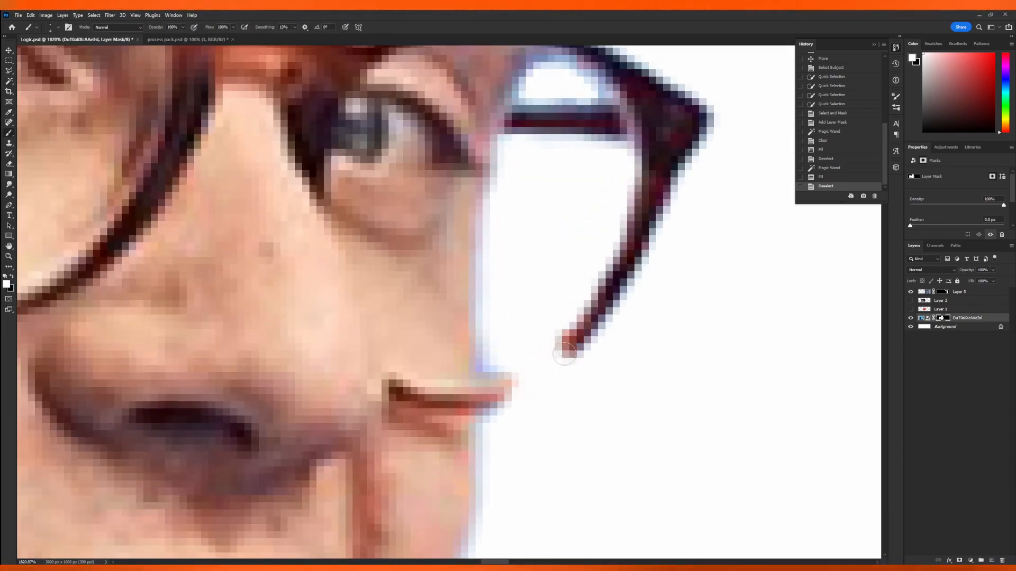
mouse_move(565, 353)
left_mouse_down()
mouse_move(500, 394)
mouse_move(468, 400)
left_mouse_up()
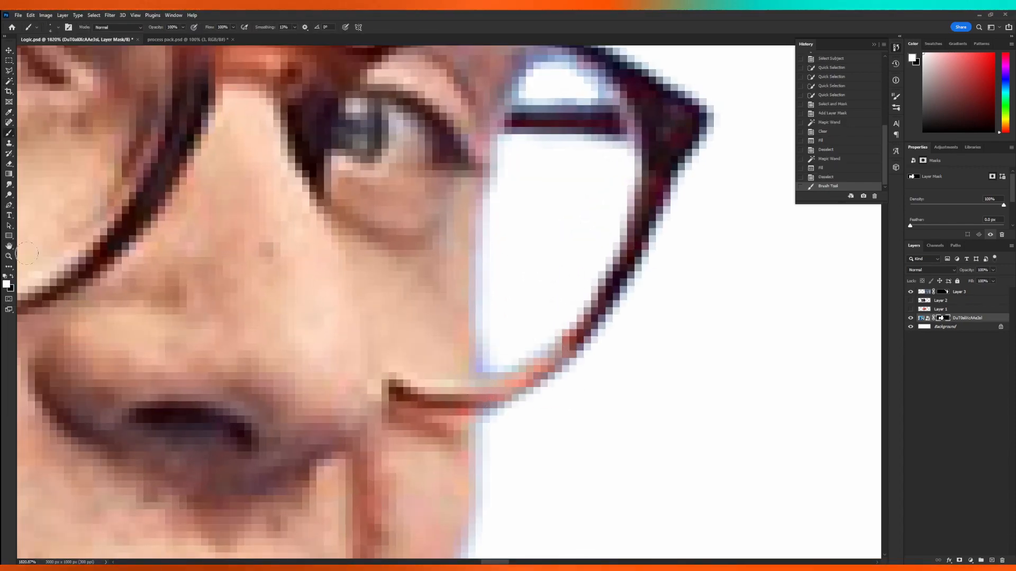
key("x")
right_click(479, 337, "alt")
left_click_drag(486, 349, 488, 360)
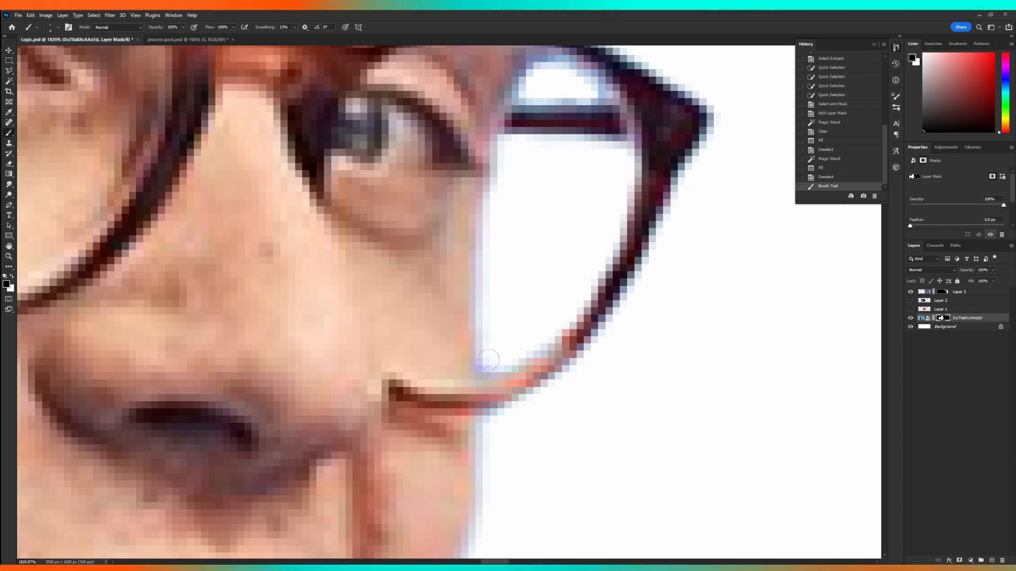
key("ctrl+0")
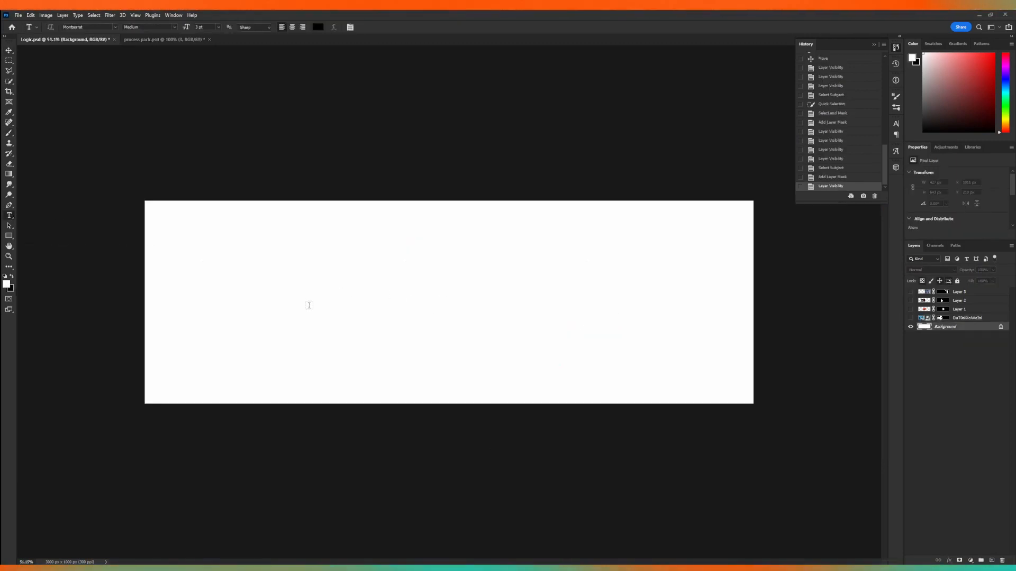
Add the text LOGIC to the blank canvas and set it to the Backslash font at 125 pt.
left_click(336, 305)
type("LOGI")
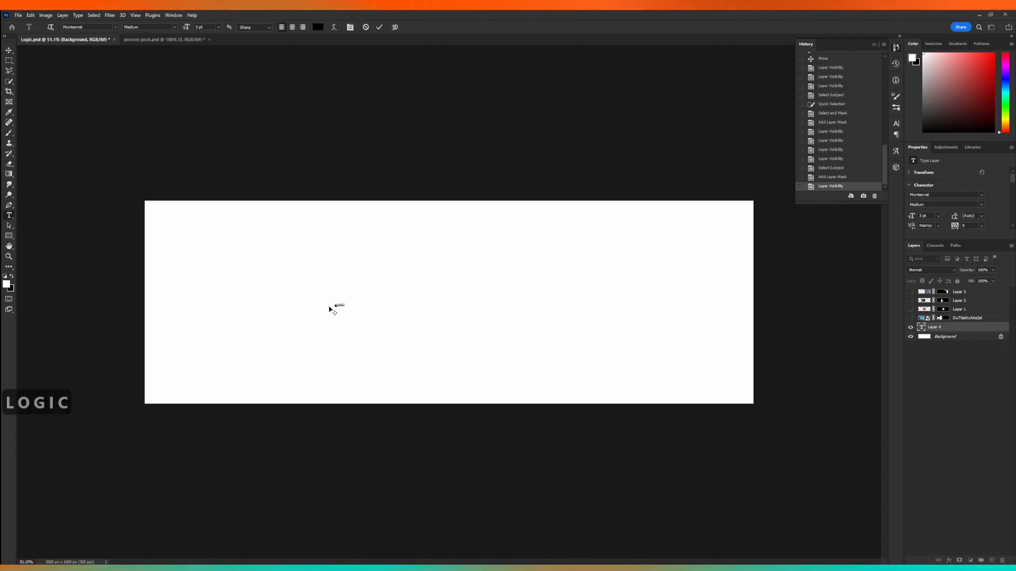
left_click_drag(346, 306, 252, 247)
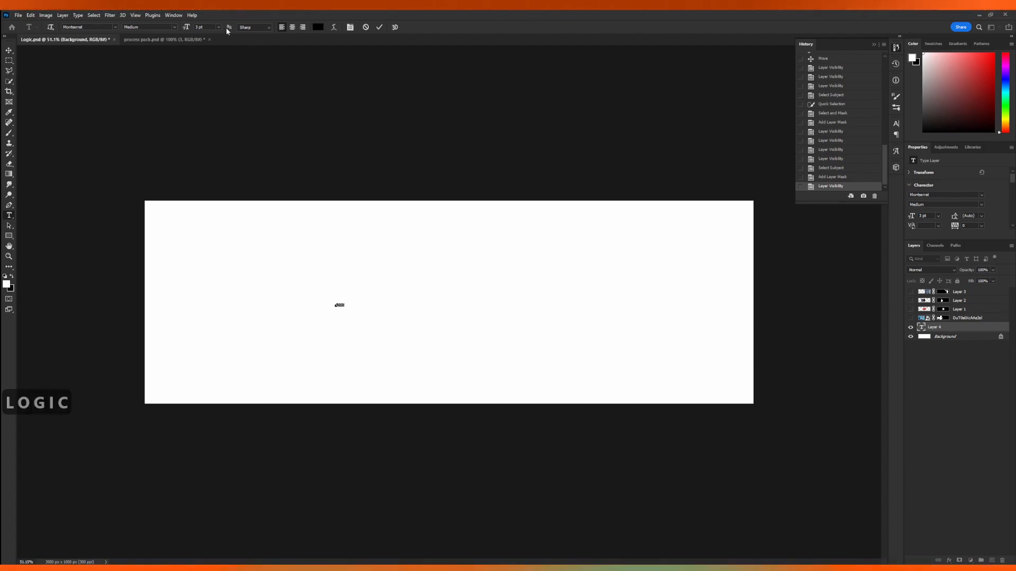
left_click_drag(188, 27, 228, 36)
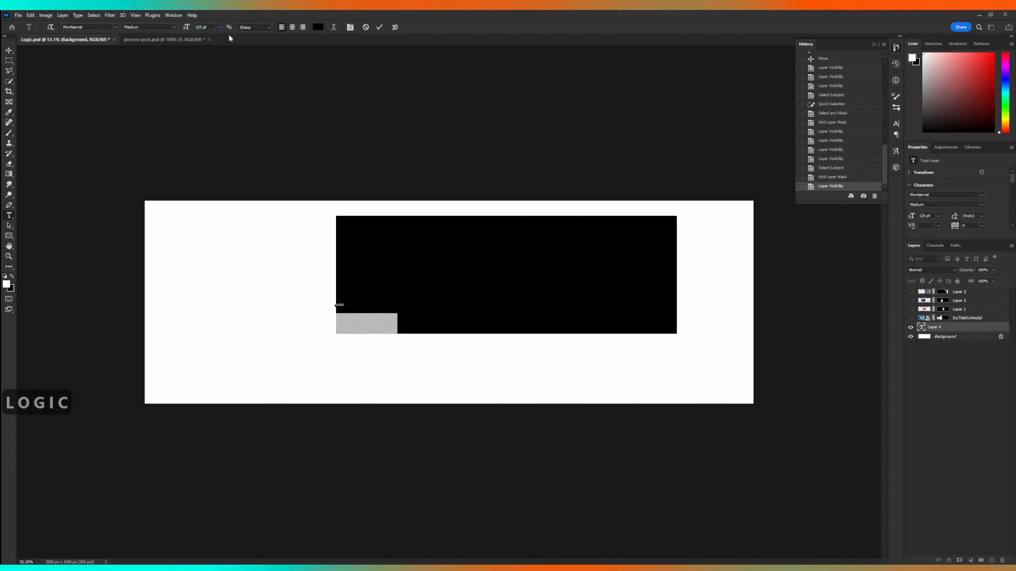
left_click(114, 27)
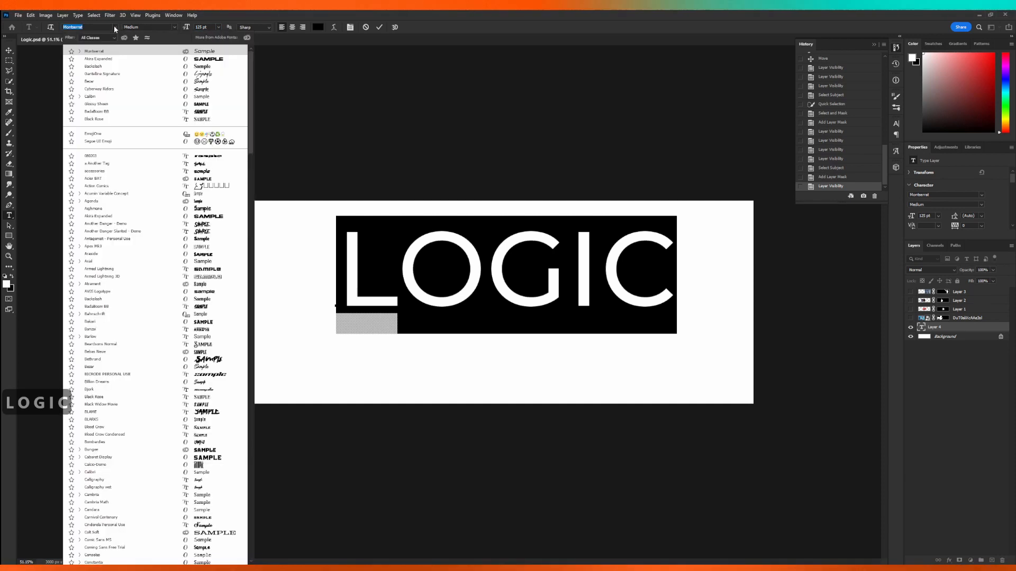
left_click(126, 67)
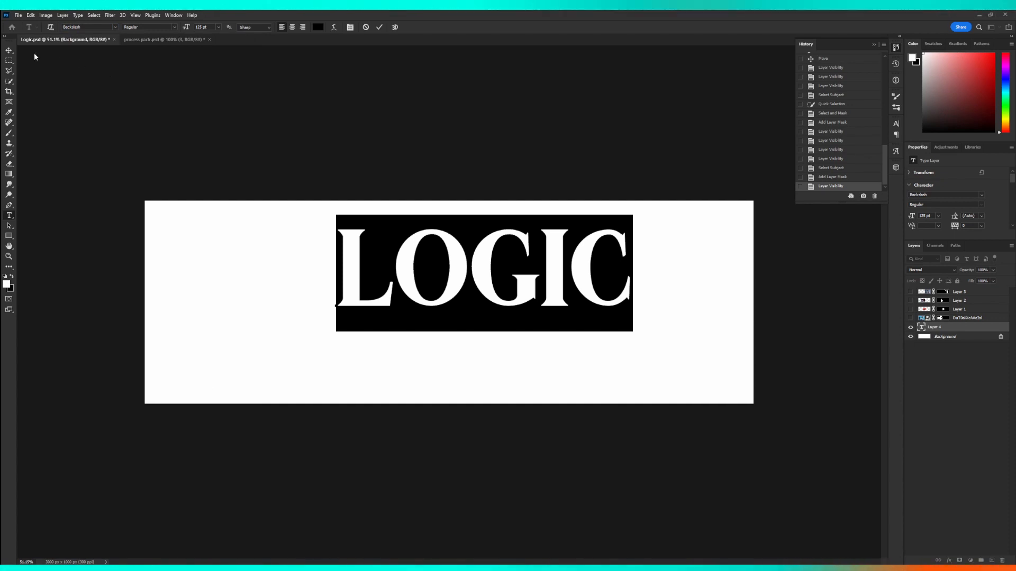
Move the LOGIC text to the middle of the canvas and show the guides.
left_click(9, 50)
left_click_drag(480, 260, 460, 298)
key("ctrl+h")
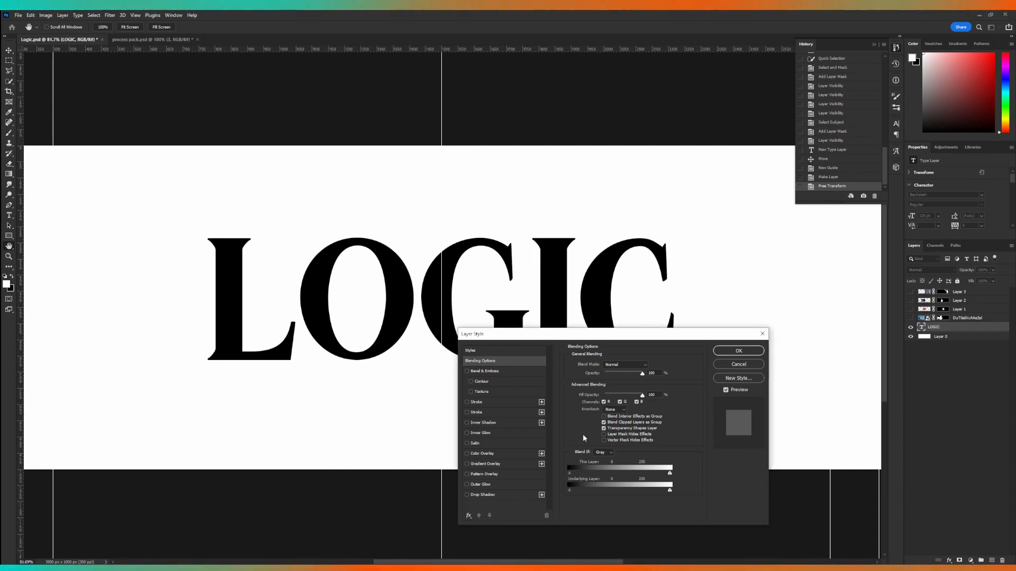
Apply a linear Gradient Overlay running from yellow through orange to brown to the LOGIC text.
scroll(461, 283, "up", 2)
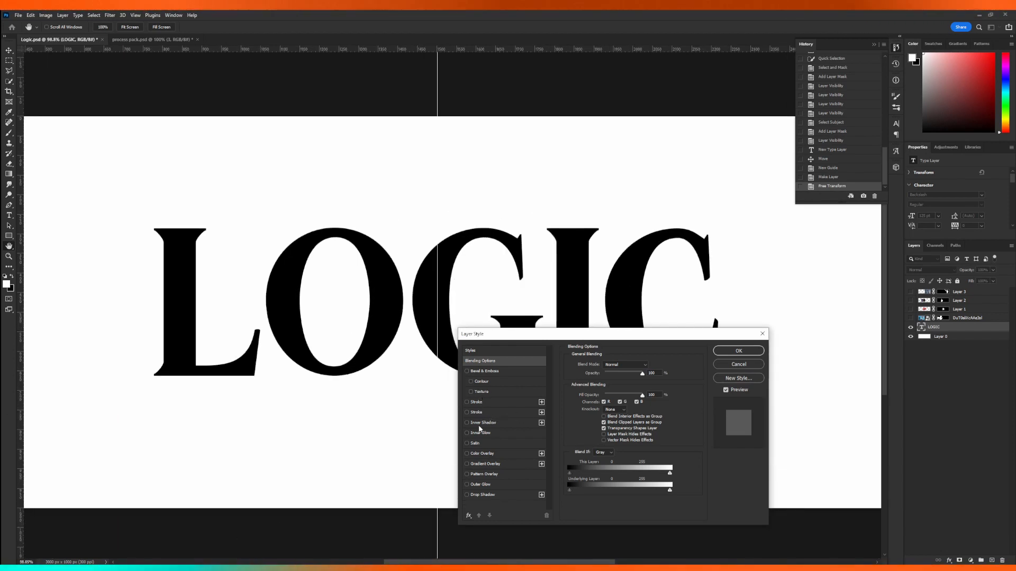
left_click(483, 466)
left_click(624, 383)
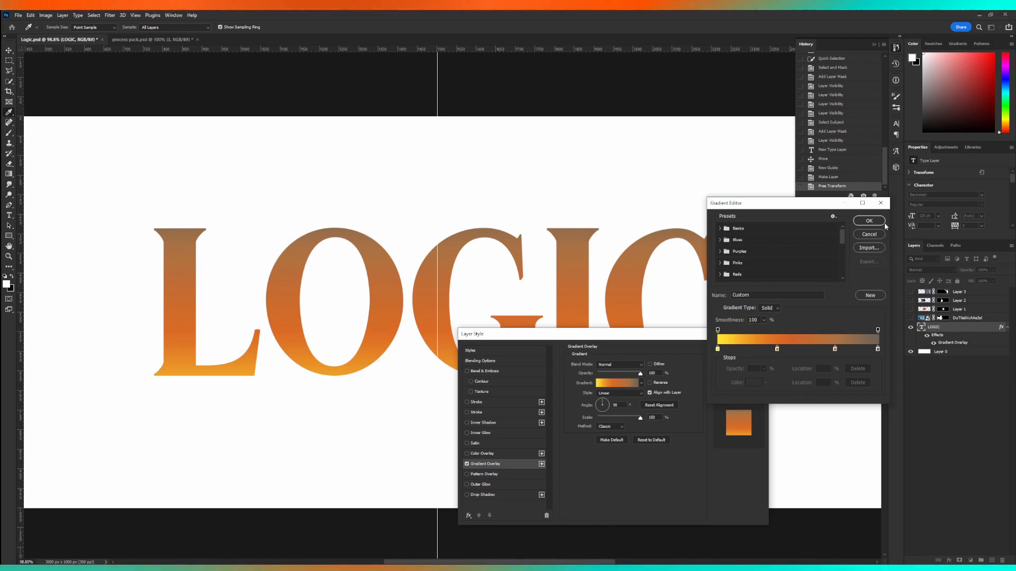
left_click(868, 222)
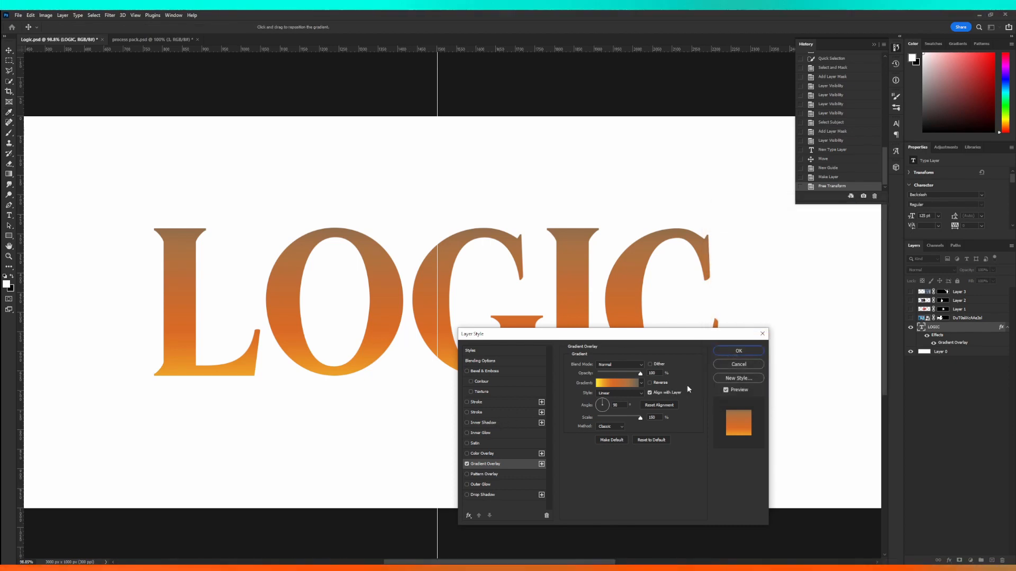
left_click(738, 351)
Duplicate the LOGIC layer and replace the lower copy's Gradient Overlay with a black Color Overlay.
key("ctrl+j")
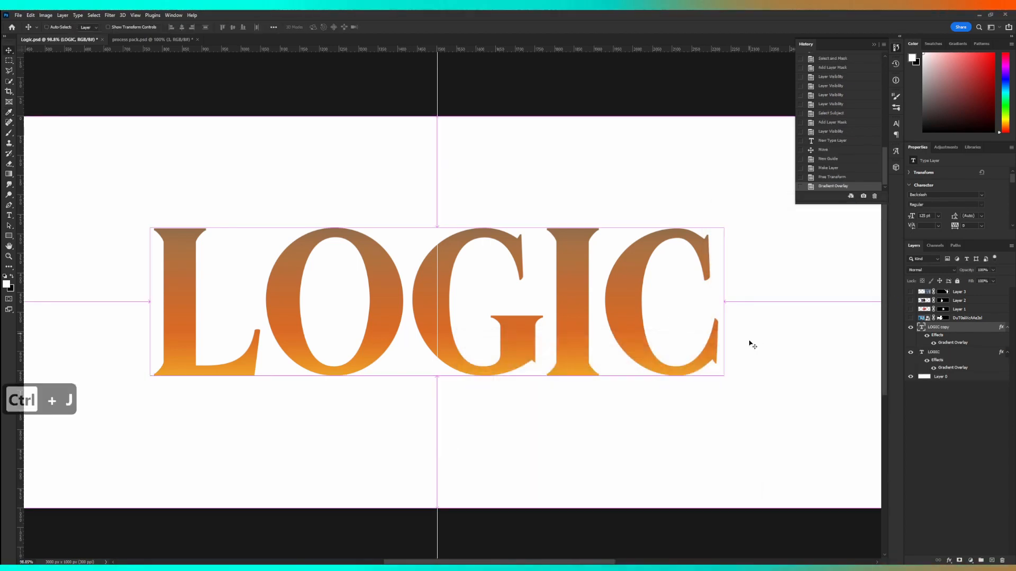
left_click(960, 353)
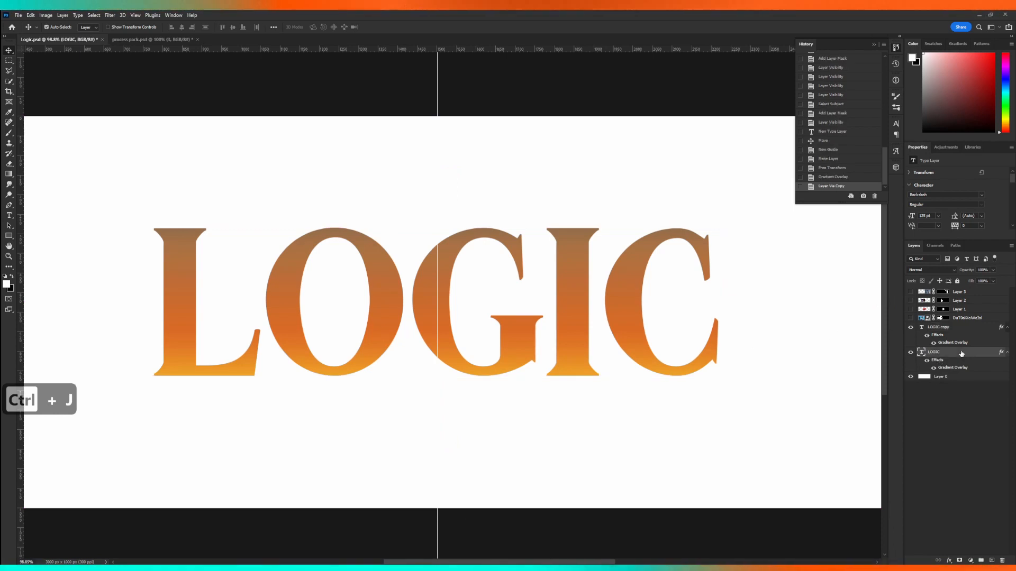
double_click(957, 356)
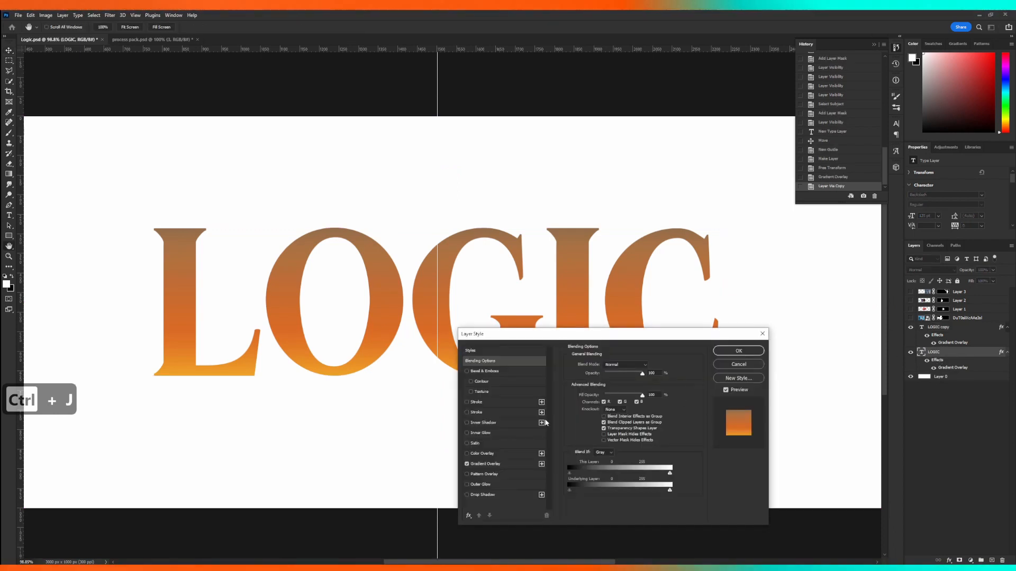
left_click(482, 453)
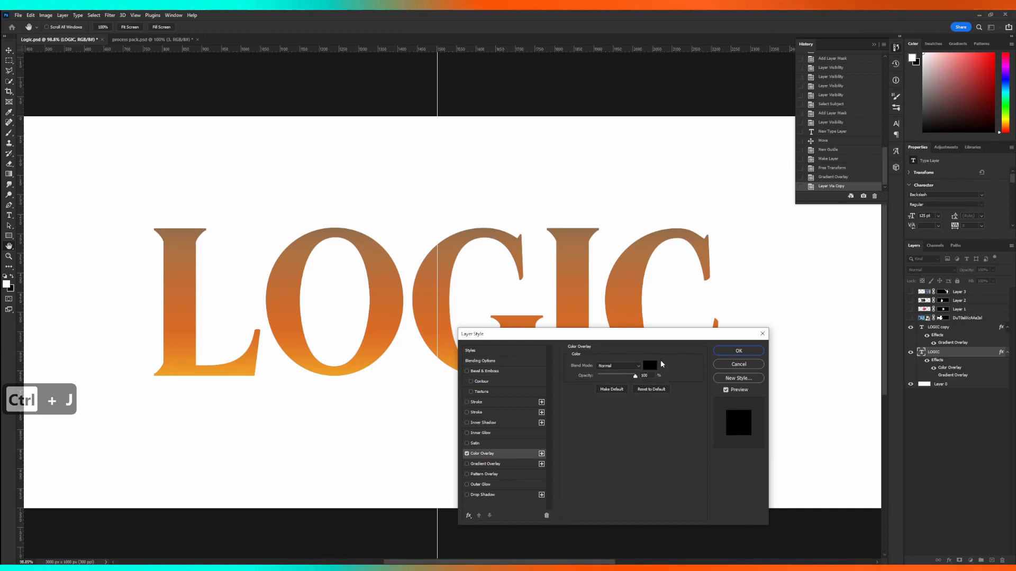
left_click(743, 352)
Scale the black LOGIC layer to about 91.33% and place it slightly lower behind the gradient text.
key("ctrl+t")
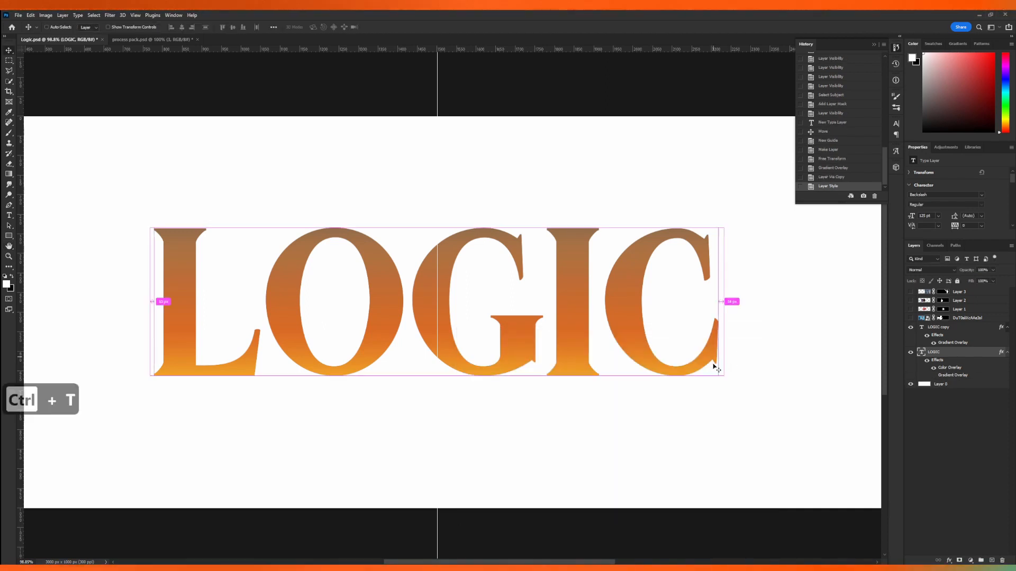
left_click_drag(723, 426, 674, 400)
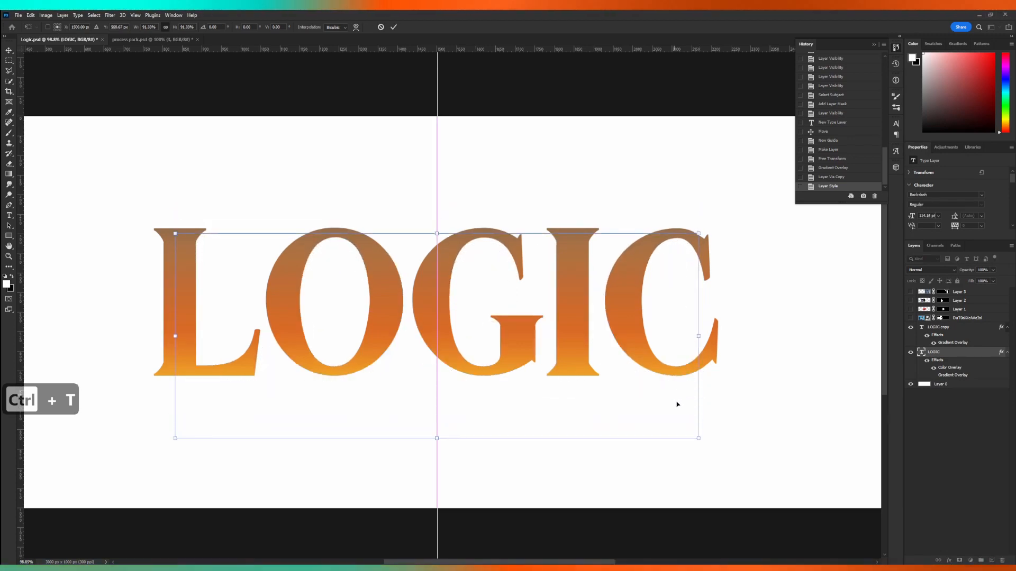
key("Return")
On a new layer between the two texts, fill a polygonal selection with black to join the L's lower-left corner to its shadow.
left_click(991, 561)
left_click(8, 71)
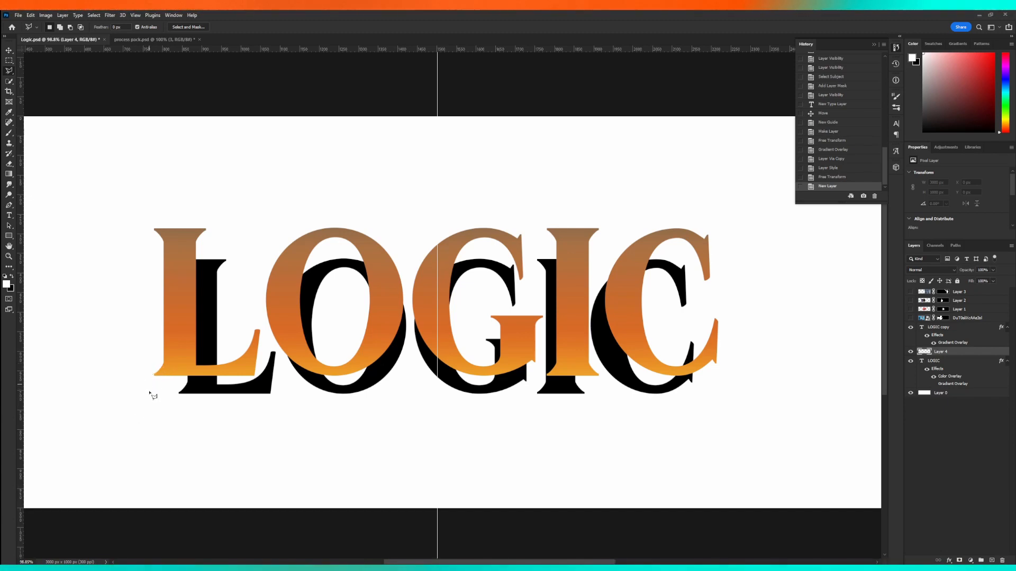
scroll(102, 416, "up", 5)
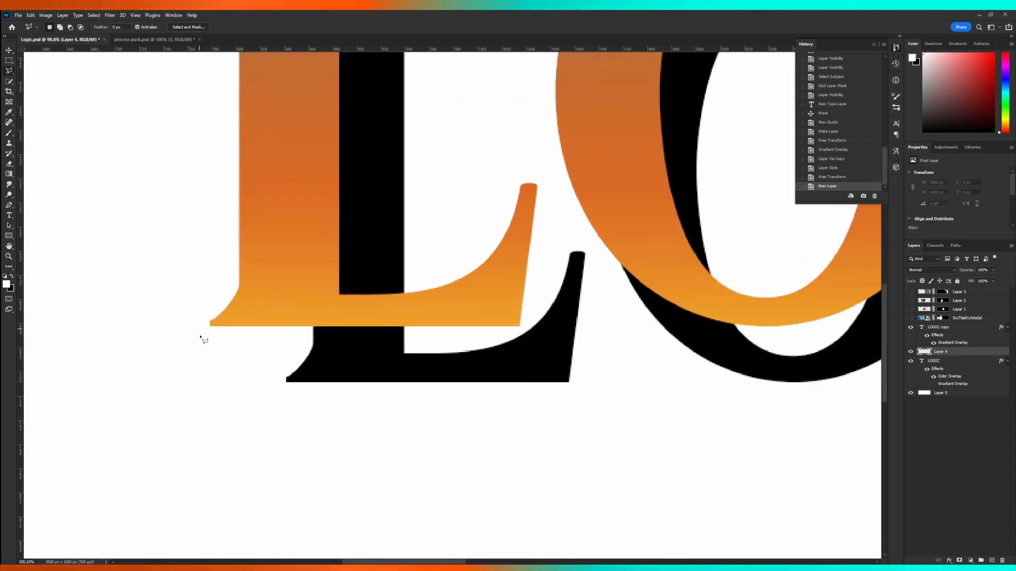
left_click(210, 327)
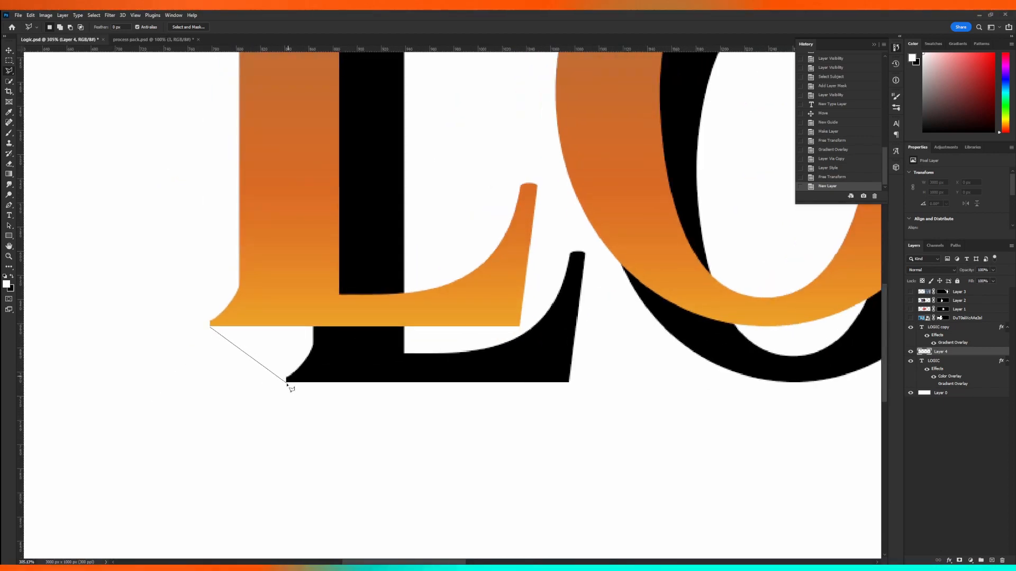
left_click(334, 330)
left_click(302, 305)
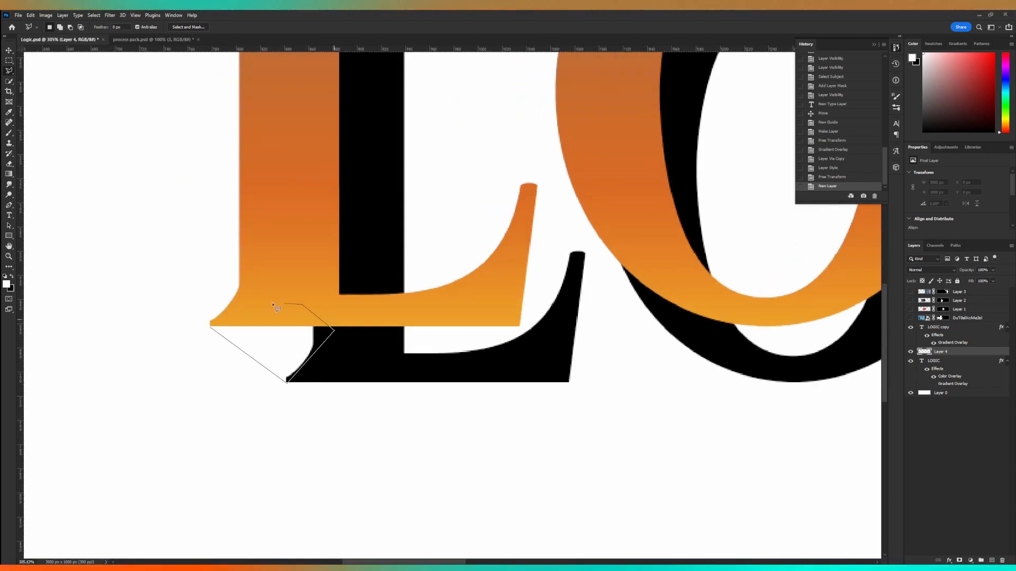
left_click(214, 328)
key("alt+BackSpace")
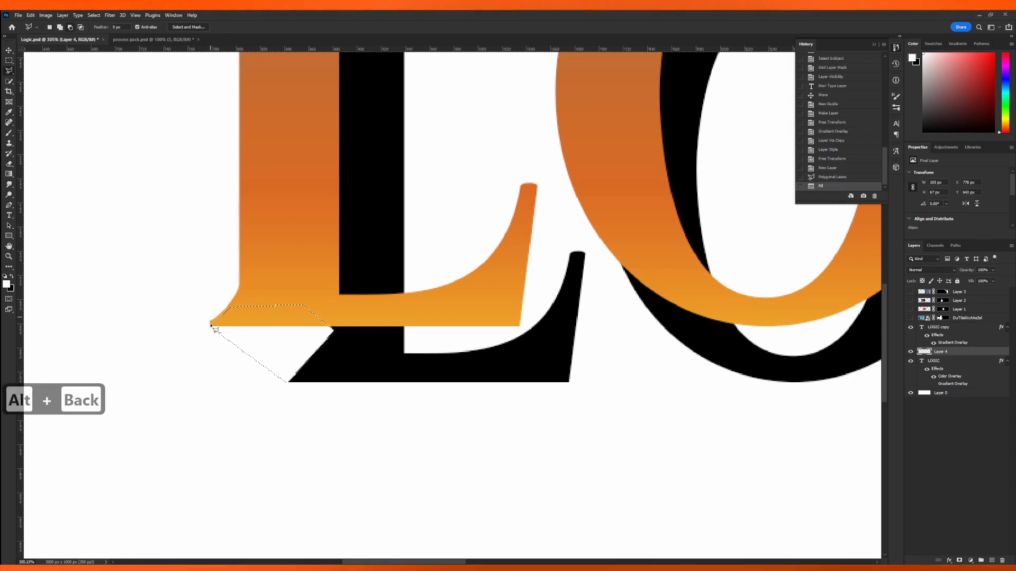
key("ctrl+z")
left_click(11, 277)
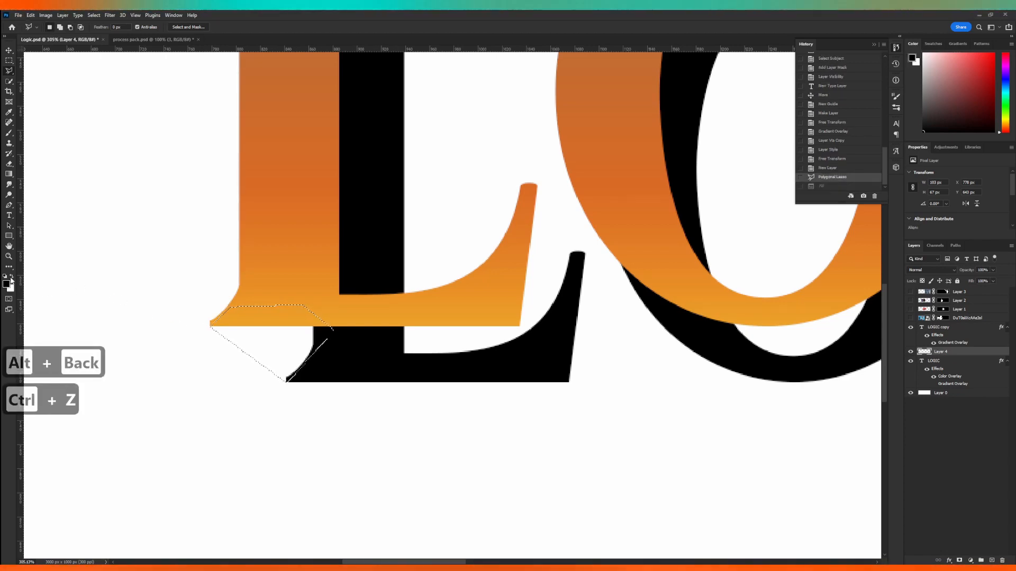
key("alt+BackSpace")
key("ctrl+d")
Trim the excess black pixels at the tip of the L's extrusion with a small polygonal selection.
scroll(291, 387, "up", 1)
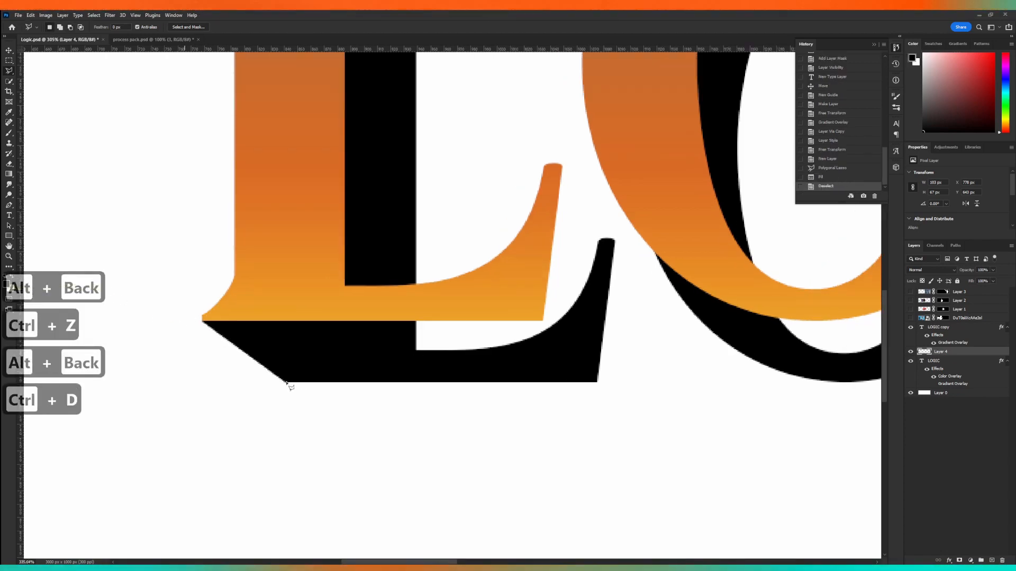
scroll(291, 387, "up", 4)
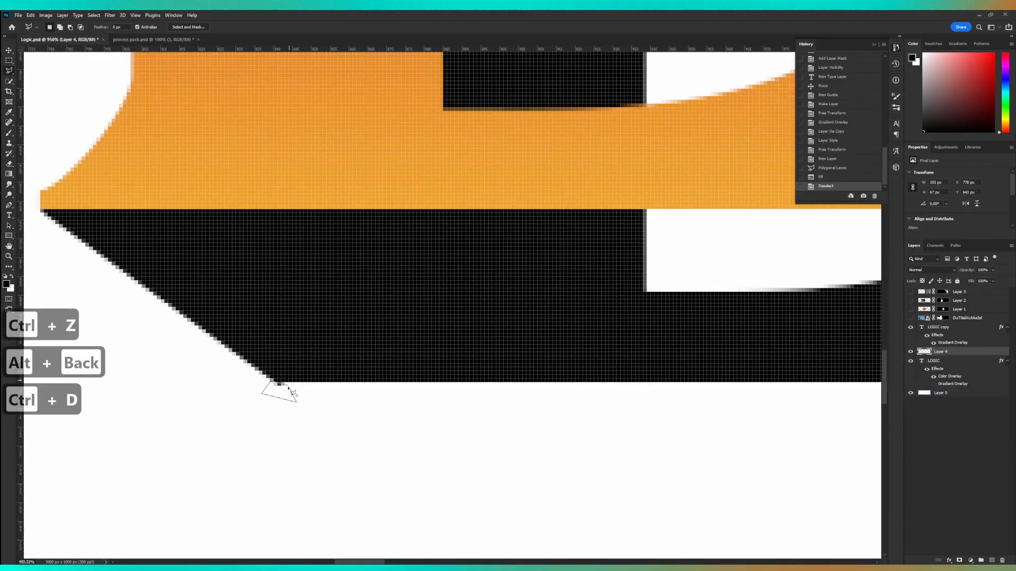
left_click(285, 390)
key("BackSpace")
key("ctrl+d")
scroll(301, 392, "down", 8)
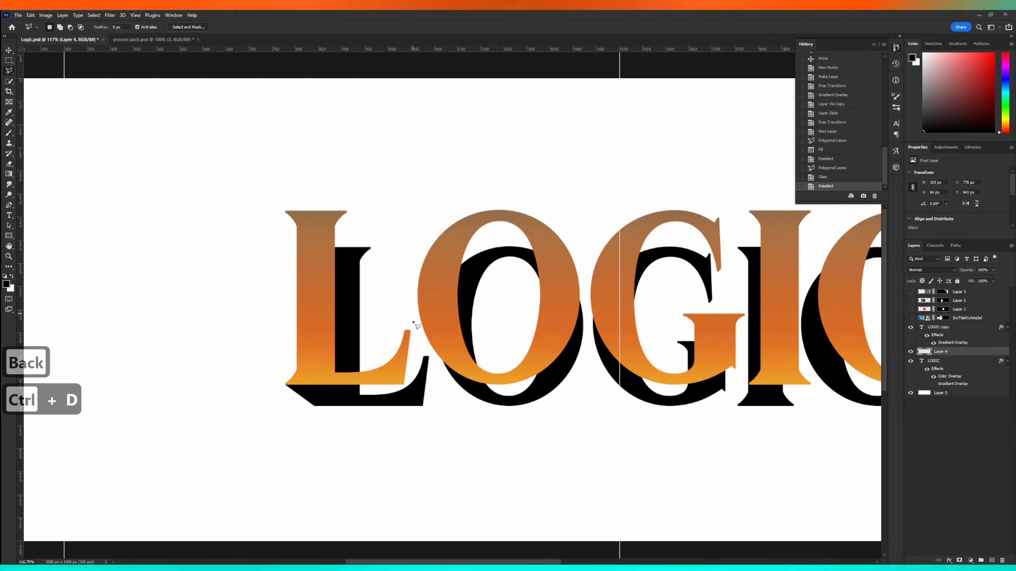
Join the C's lower serif to its black shadow with polygonal selections on Layer 4 to complete the lettering's extrusion.
scroll(414, 336, "up", 3)
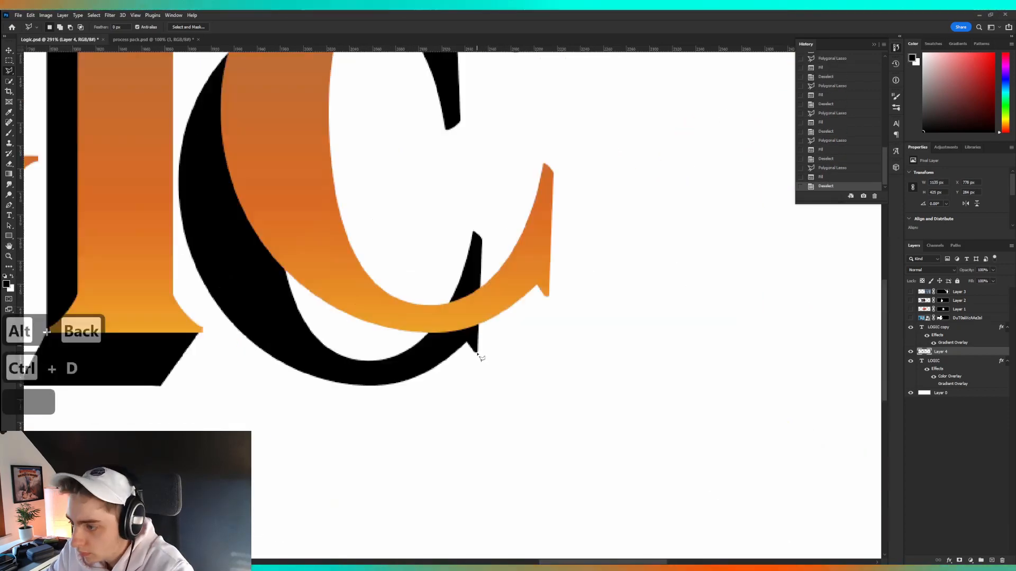
left_click(414, 313)
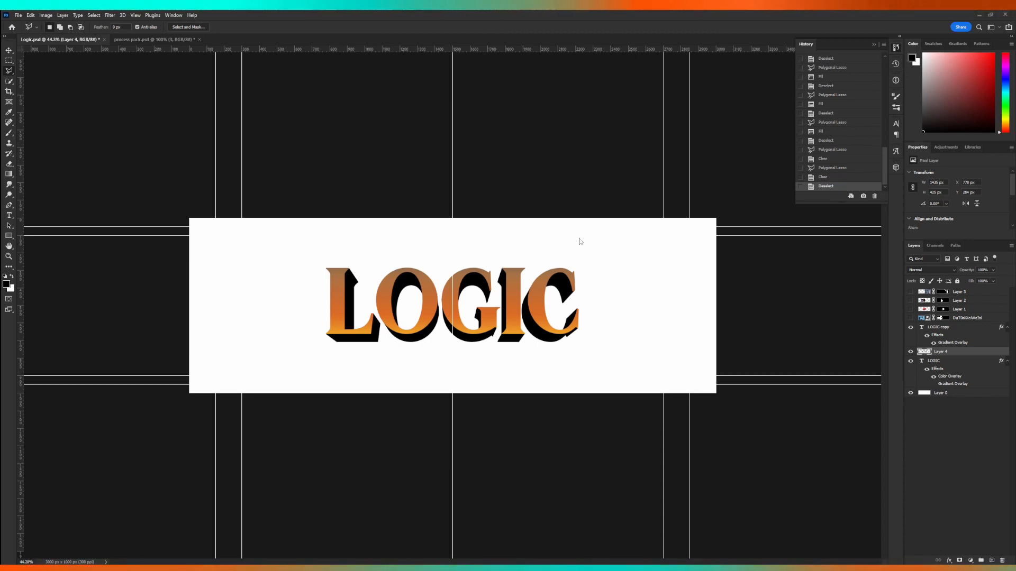
scroll(536, 311, "up", 5)
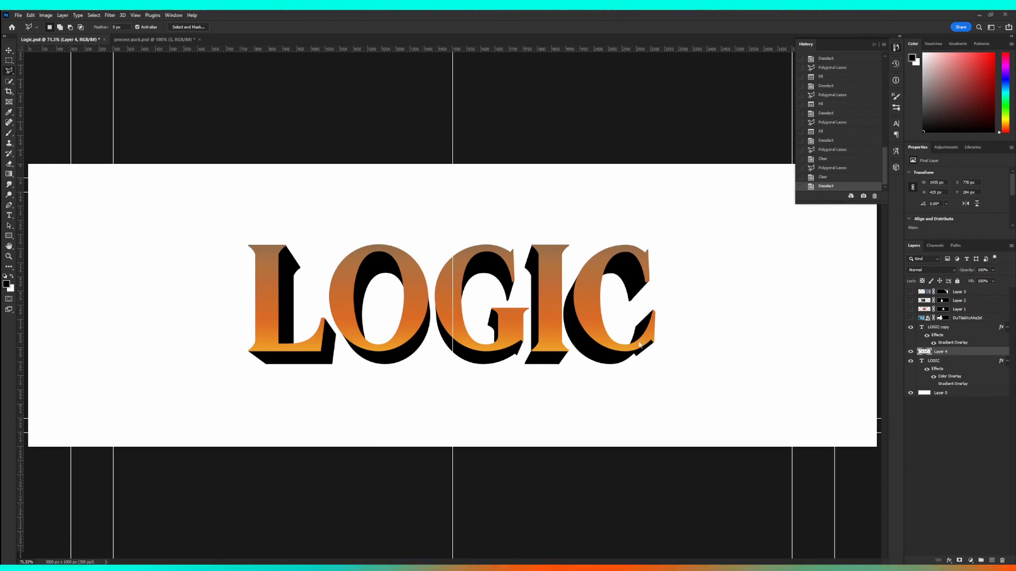
scroll(639, 345, "up", 2)
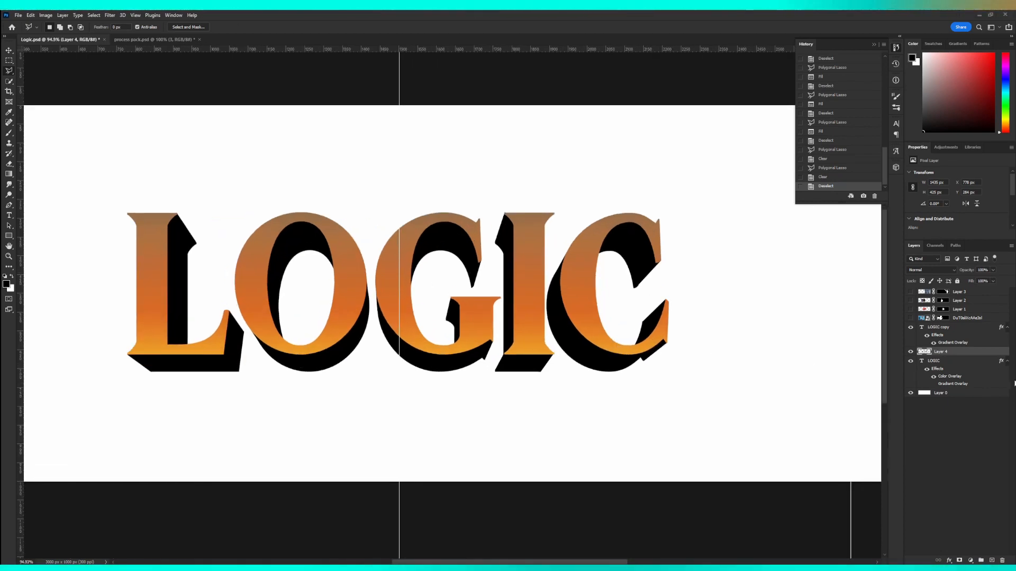
Add a thin outside stroke in light orange #f2b45a to the LOGIC copy text layer.
left_click(967, 329)
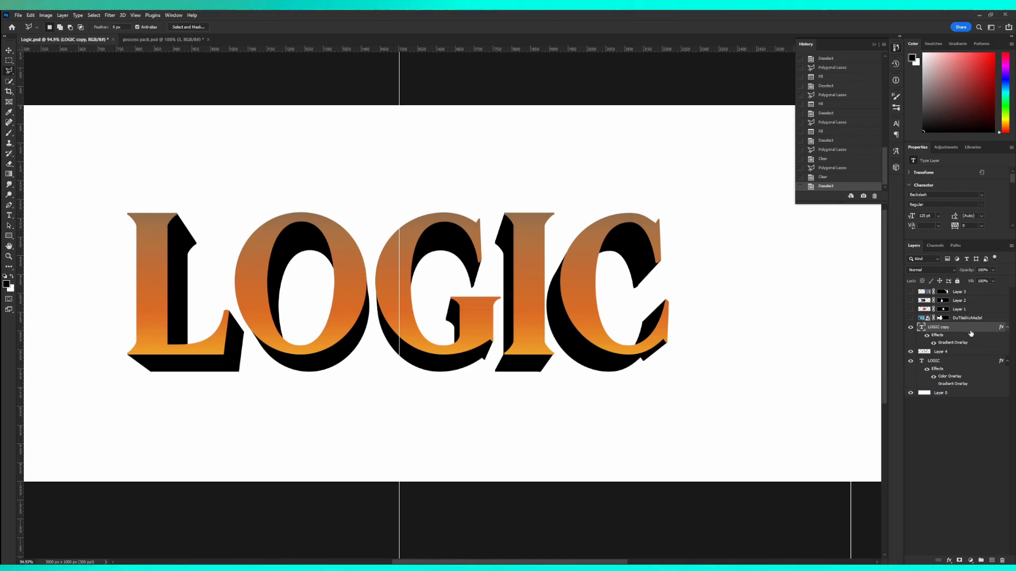
double_click(971, 334)
left_click(486, 402)
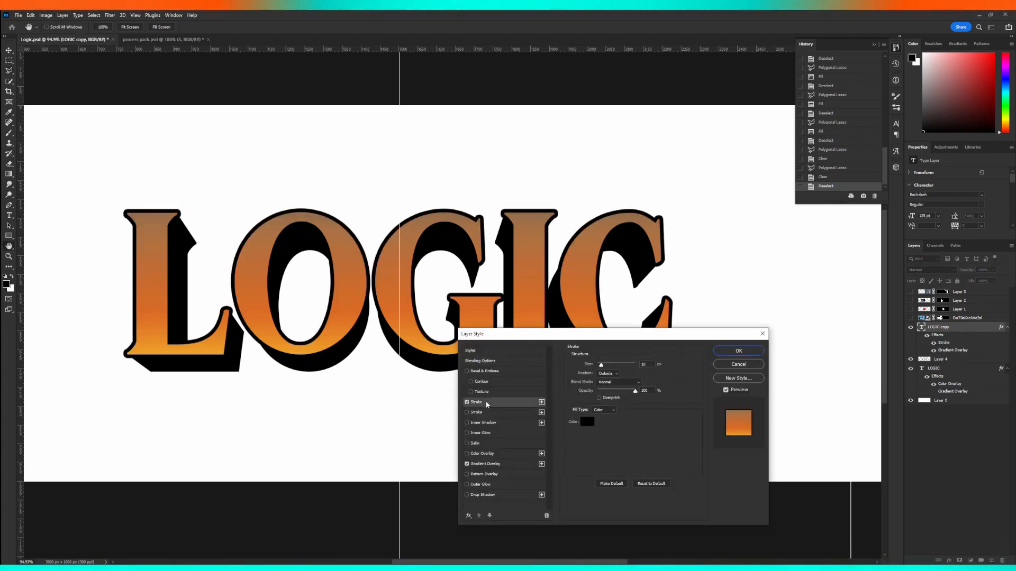
left_click_drag(601, 366, 598, 366)
left_click(588, 419)
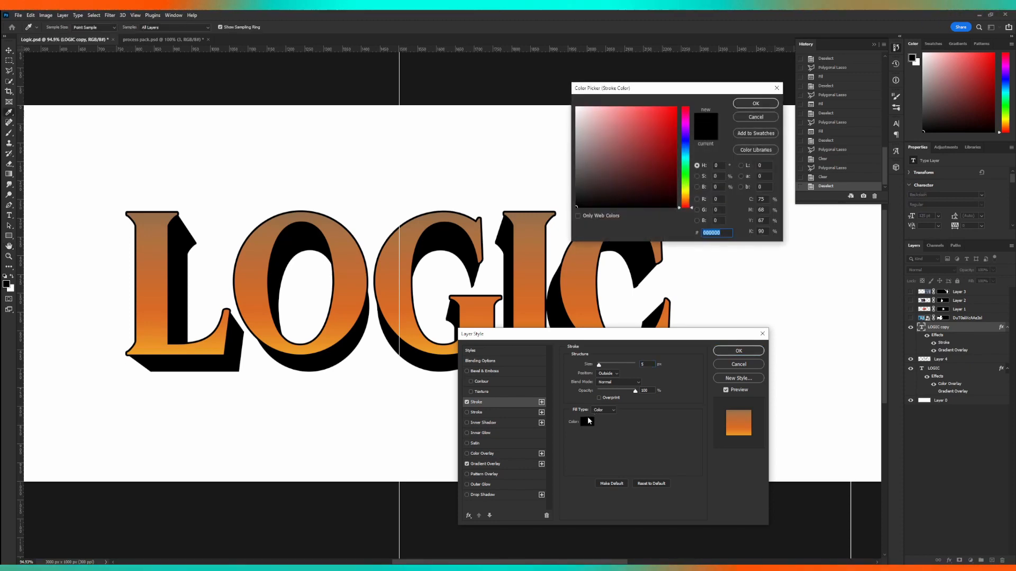
left_click(317, 348)
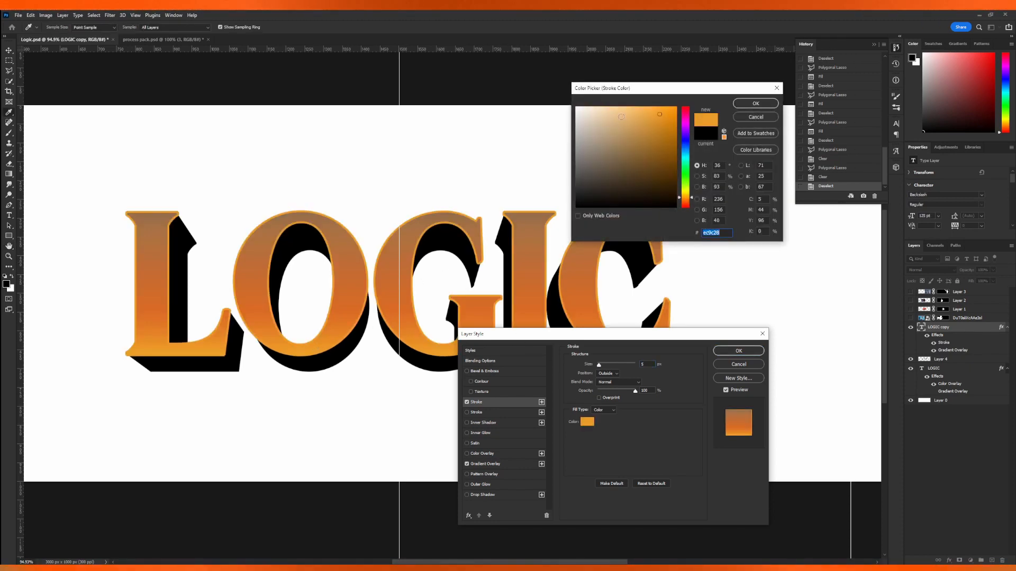
left_click(639, 112)
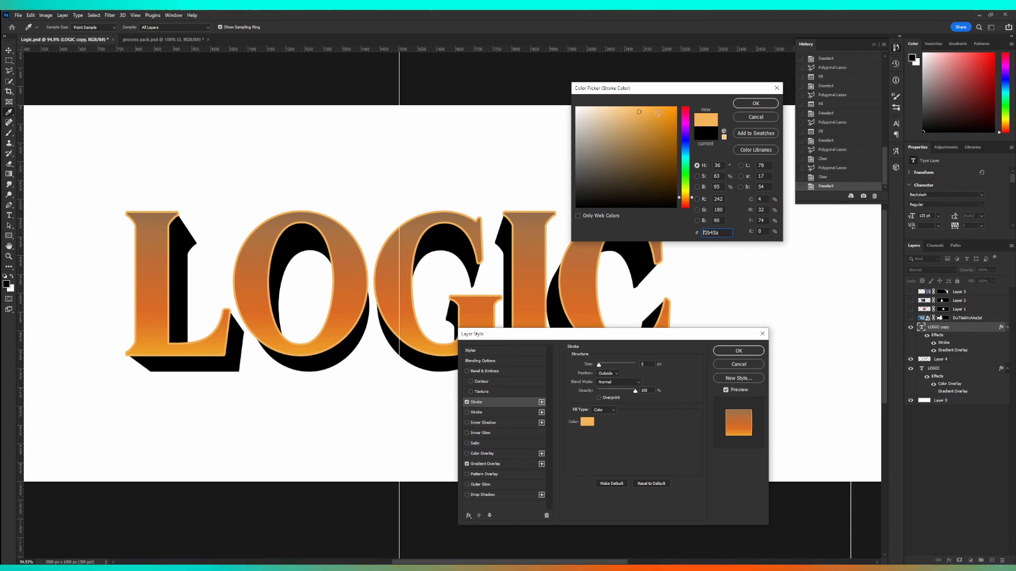
left_click(756, 103)
Add a faint dark-brown inner shadow to the LOGIC copy text, reducing its size and lowering its opacity.
left_click(490, 422)
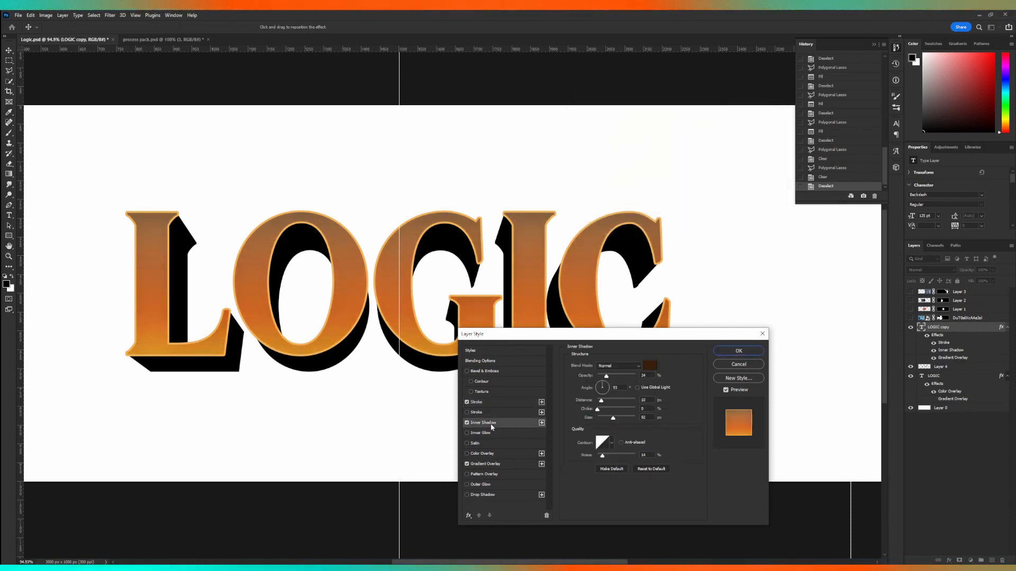
left_click_drag(613, 418, 603, 419)
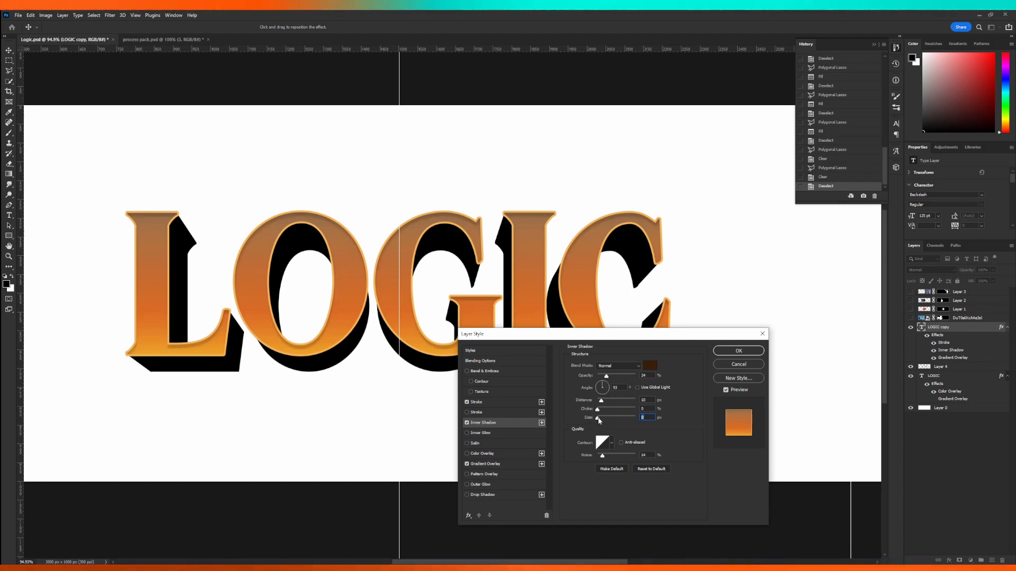
left_click(602, 376)
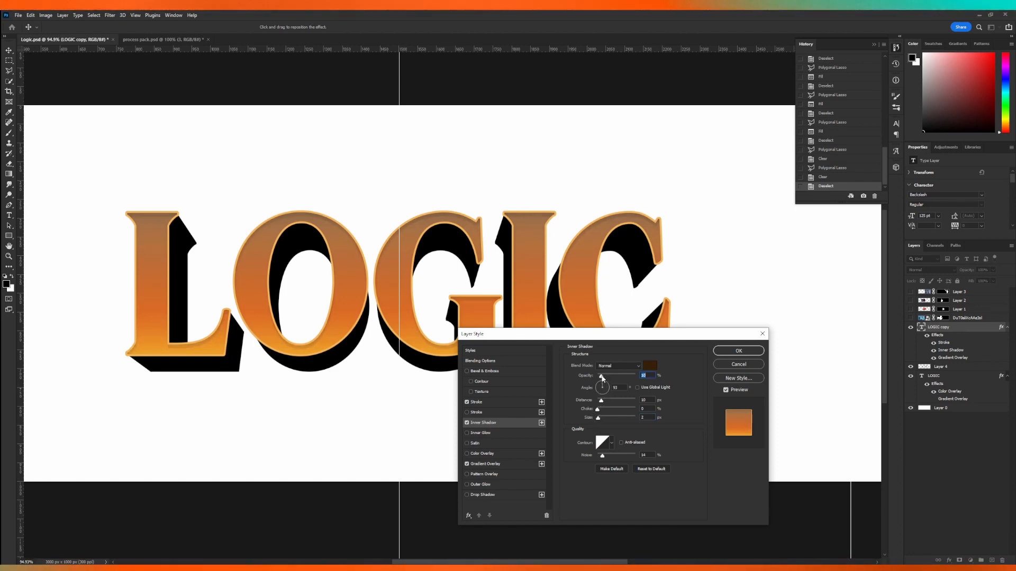
left_click(739, 351)
Hide the guides on the canvas and select the white background layer, Layer 0.
scroll(492, 365, "down", 4)
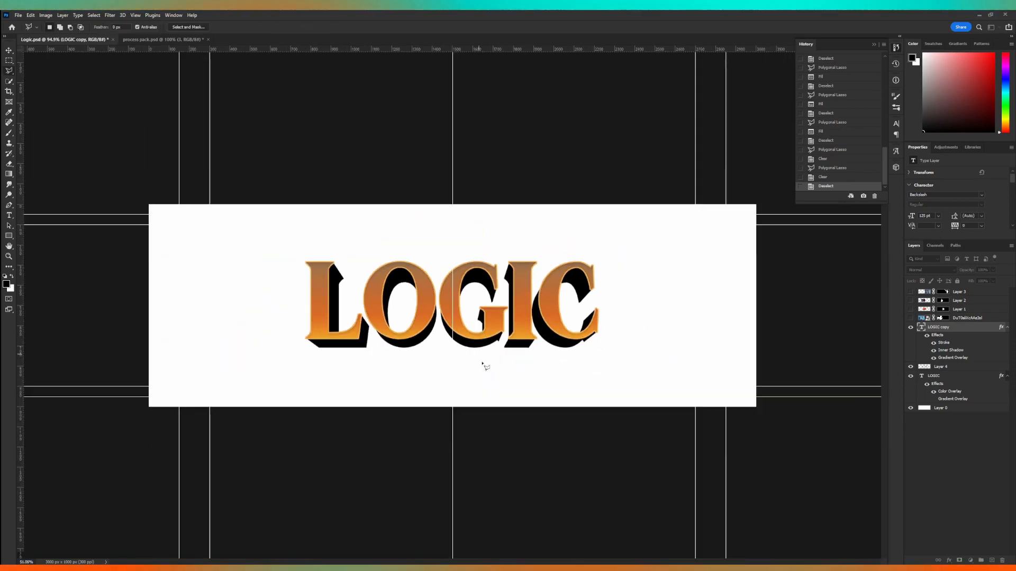
key("ctrl+h")
scroll(488, 327, "down", 2)
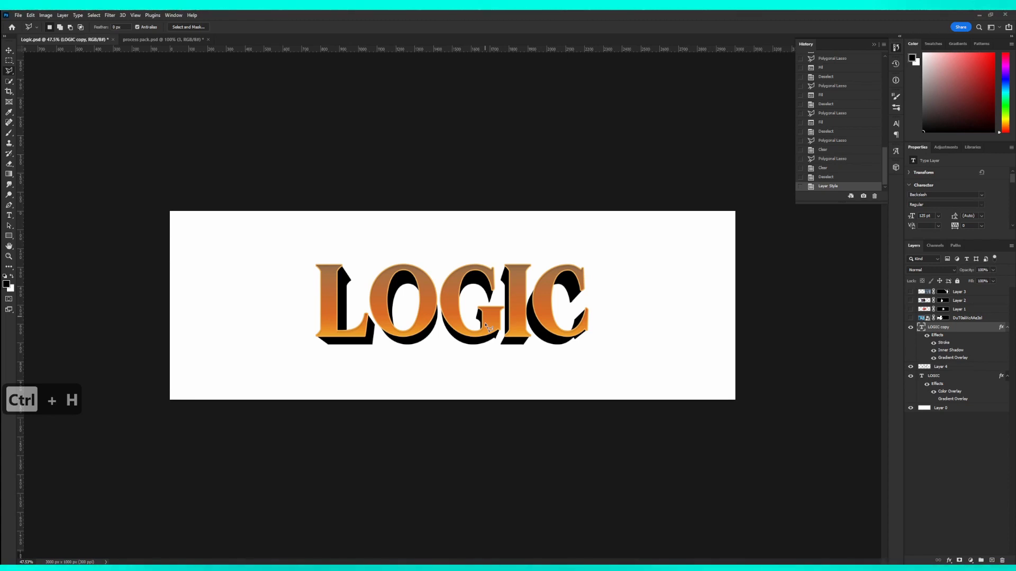
left_click(954, 413)
scroll(452, 306, "up", 2)
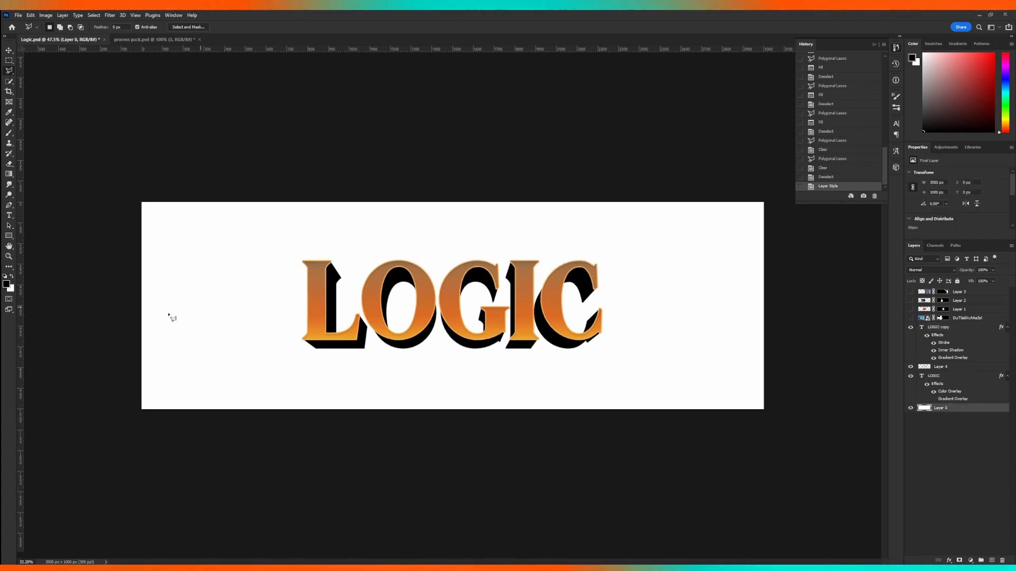
Fill Layer 0 with the dark orange #d06c2a sampled from the lettering.
left_click(8, 286)
left_click(320, 295)
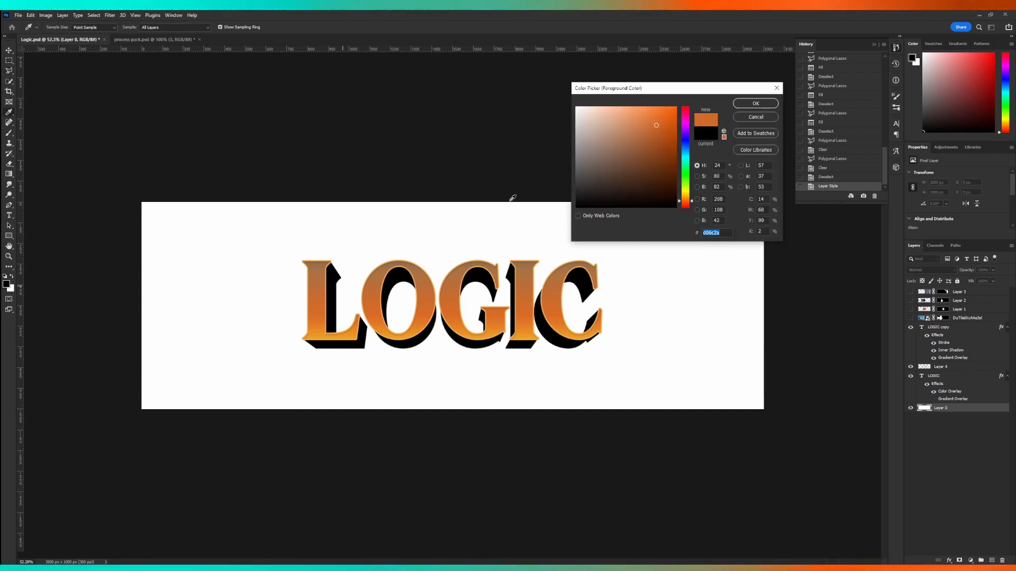
left_click(746, 106)
key("alt+BackSpace")
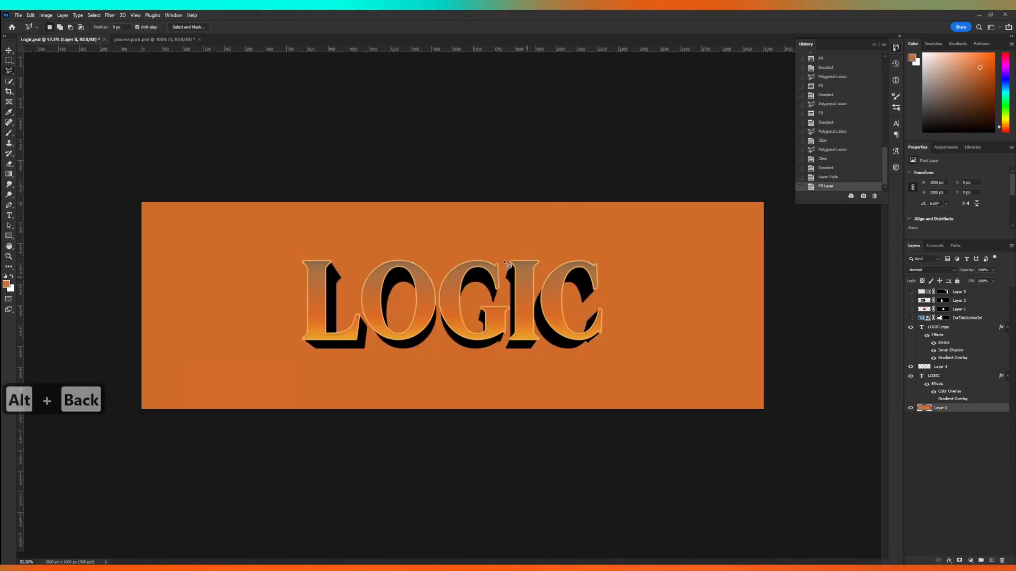
Set the foreground colour to bright orange #fe9f2f and fill the Layer 0 background with it.
scroll(507, 295, "down", 1)
left_click(8, 286)
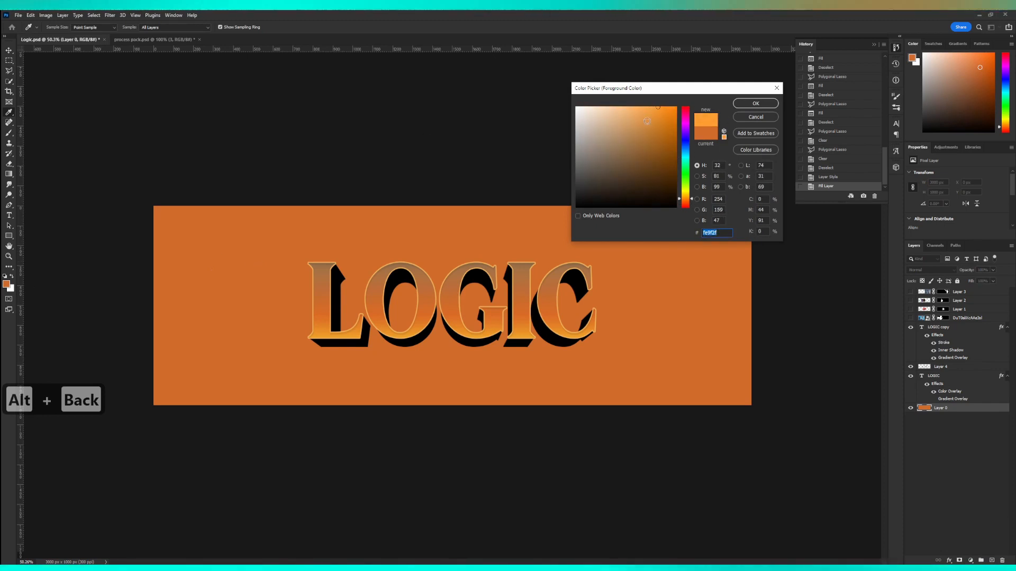
left_click(748, 104)
key("alt+BackSpace")
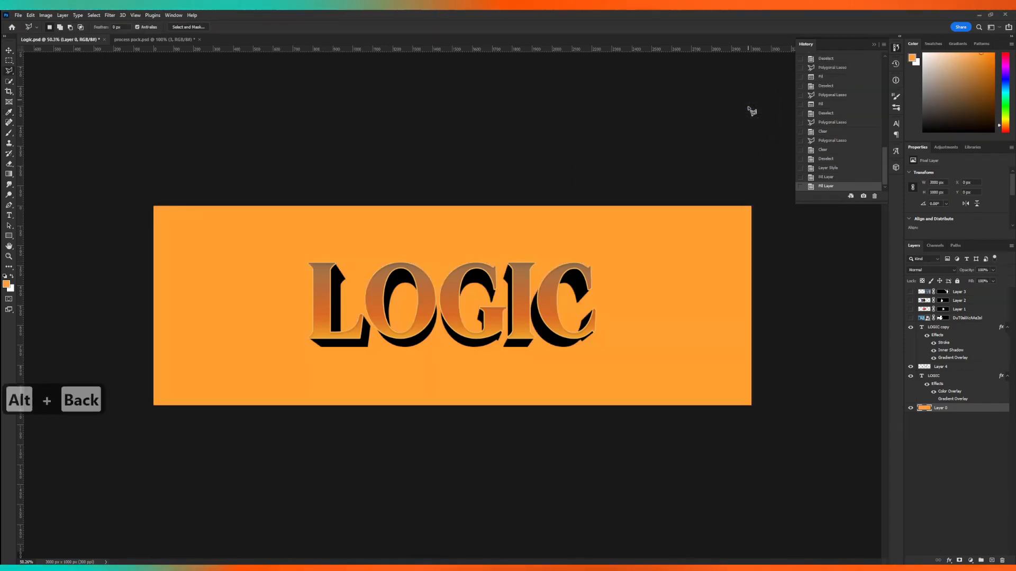
scroll(446, 314, "up", 14)
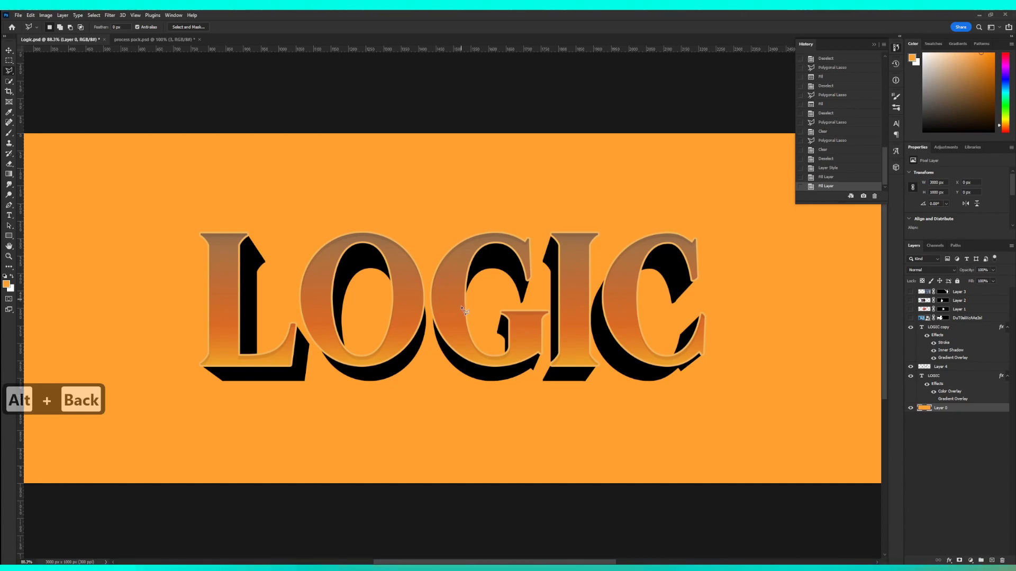
scroll(463, 309, "down", 8)
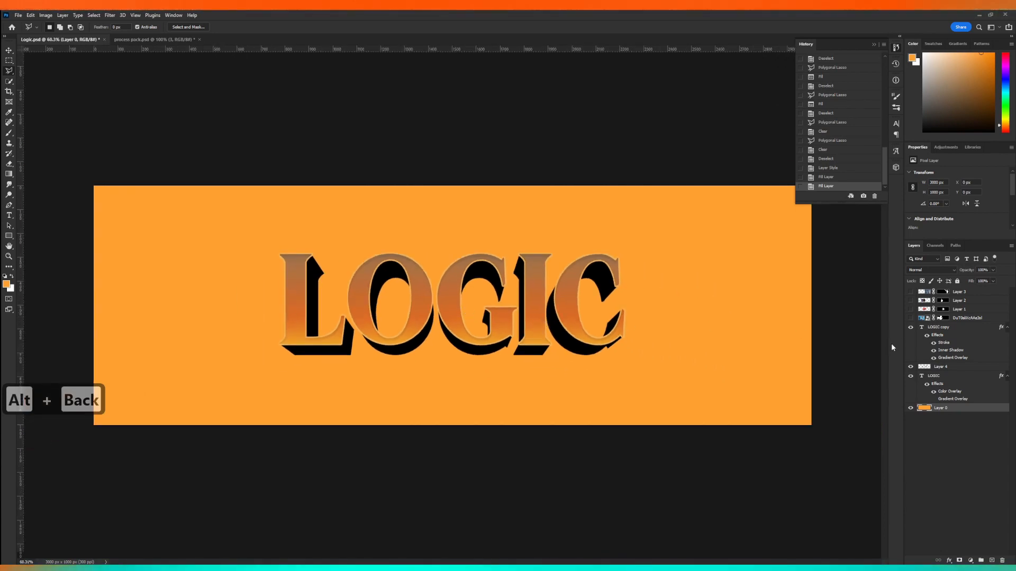
Show the blue-hoodie cutout layer and shift it to the canvas's left edge with Free Transform.
left_click(910, 318)
left_click(924, 318)
key("ctrl+t")
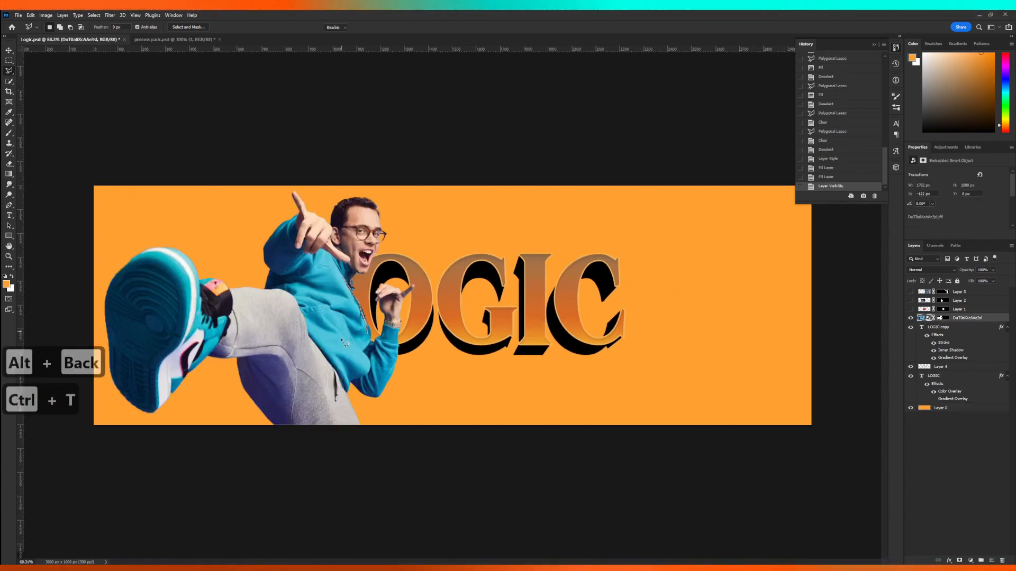
left_click_drag(473, 179, 465, 183)
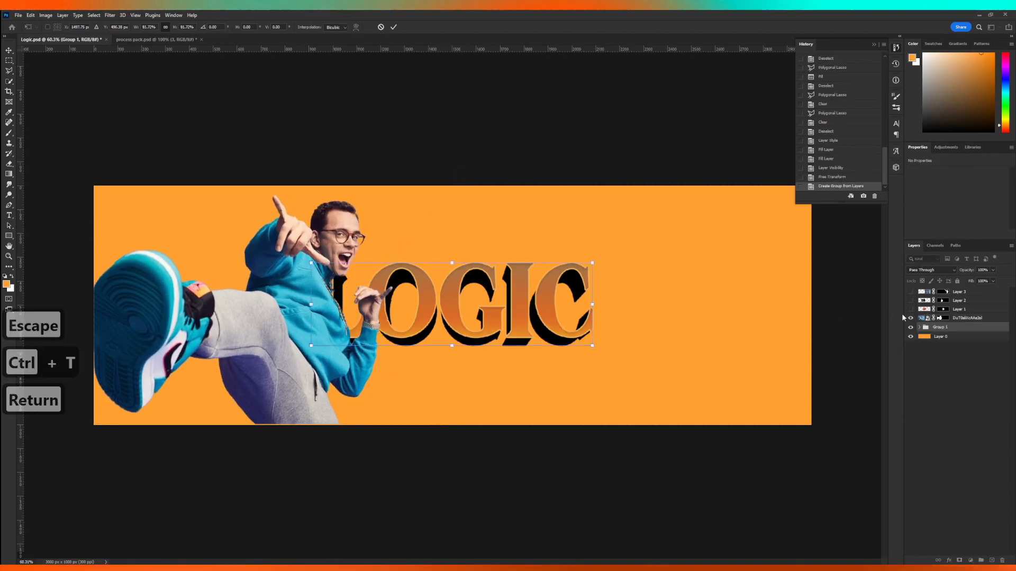
Scale the grouped LOGIC title to about 82% and move Group 1 above the blue-hoodie cutout.
key("Return")
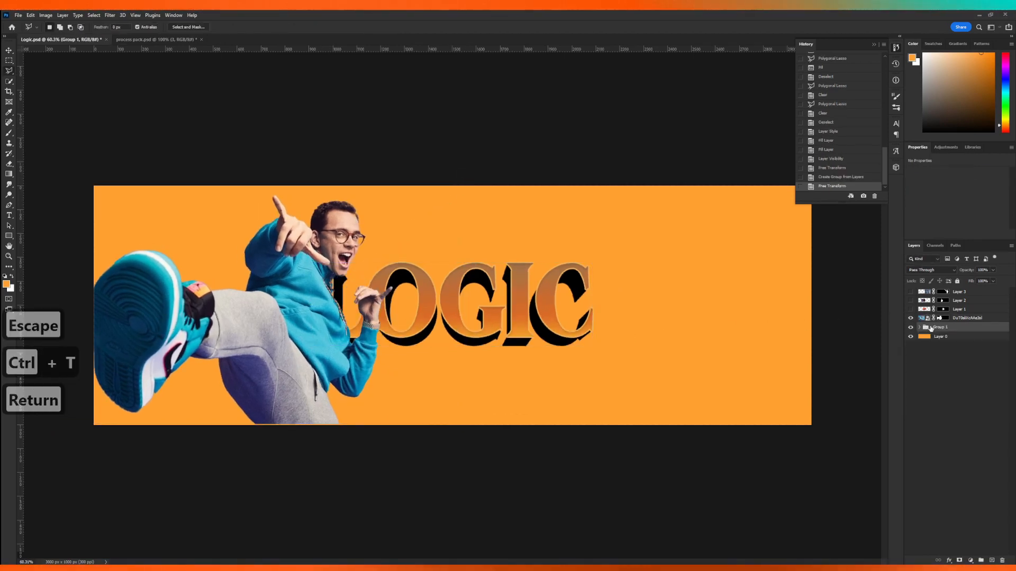
left_click_drag(930, 327, 934, 314)
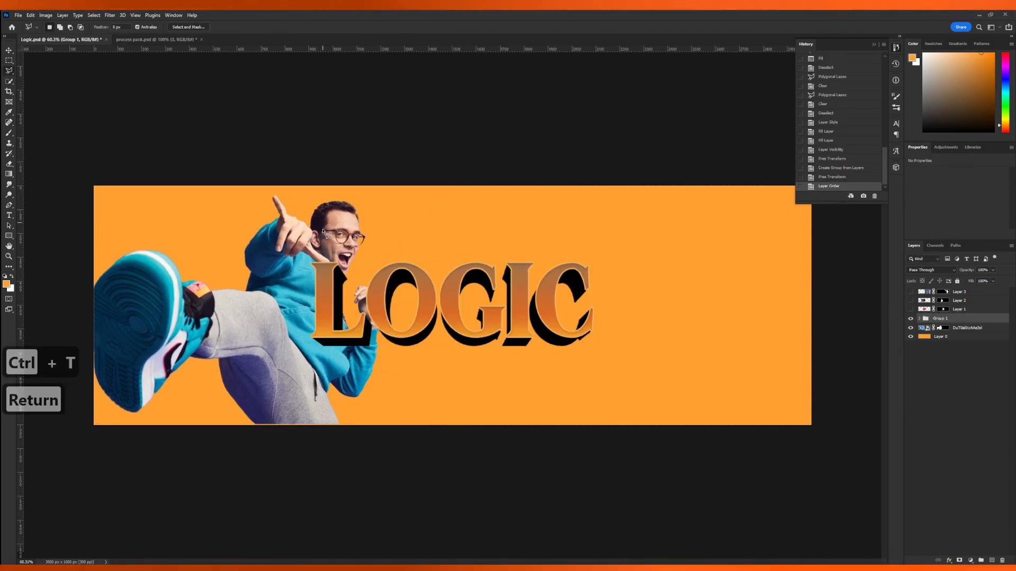
Arrange the four cutouts around the title, with the mirrored blue-hoodie figure at the canvas's right side in front of the lettering.
key("v")
key("Escape")
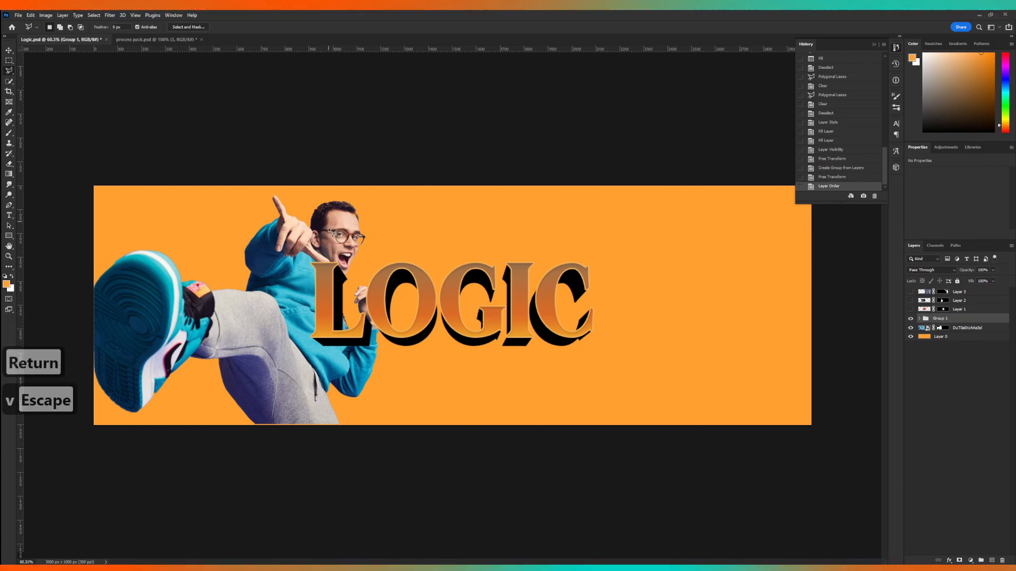
key("v")
left_click_drag(336, 235, 318, 236)
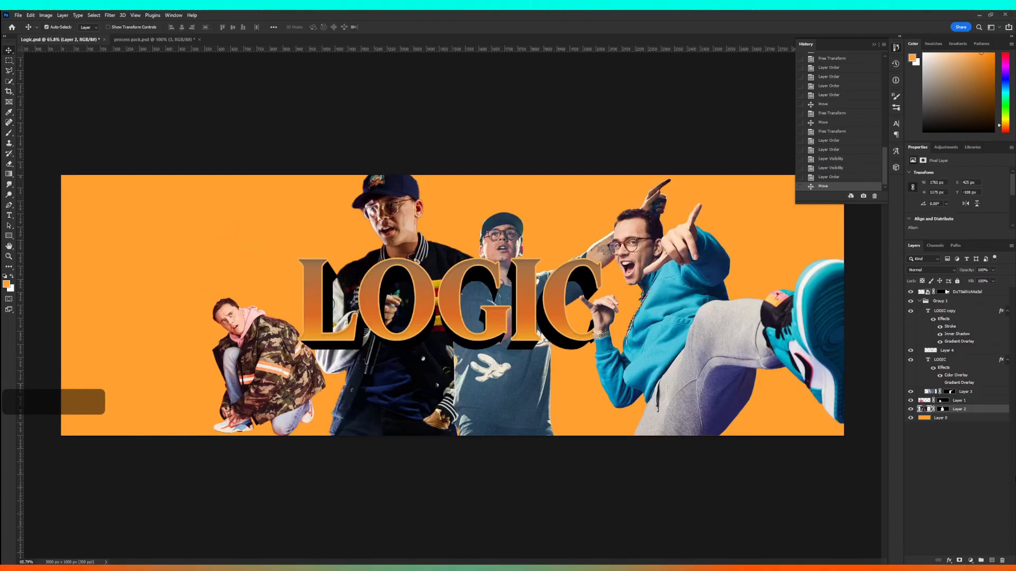
Add gradient maps clipped to the Layer 2 and Layer 3 cutouts, using the black-to-white Basics preset for Layer 3.
left_click(970, 560)
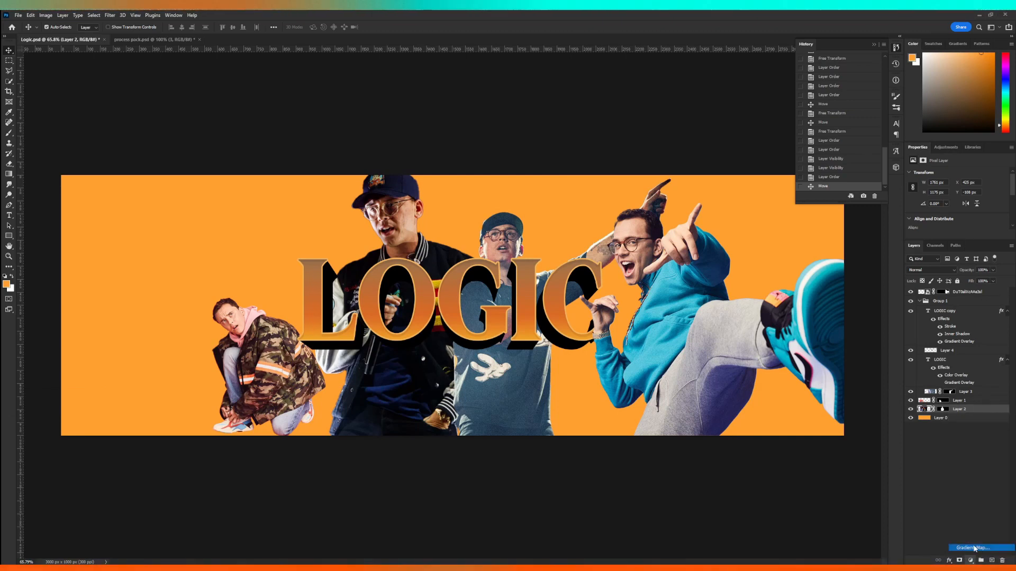
left_click(969, 546)
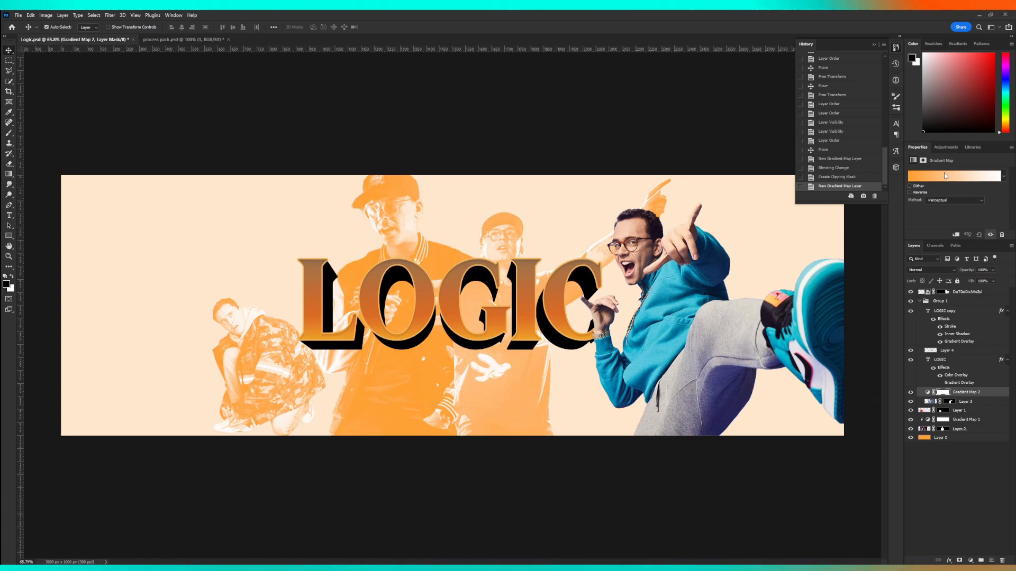
left_click(945, 176)
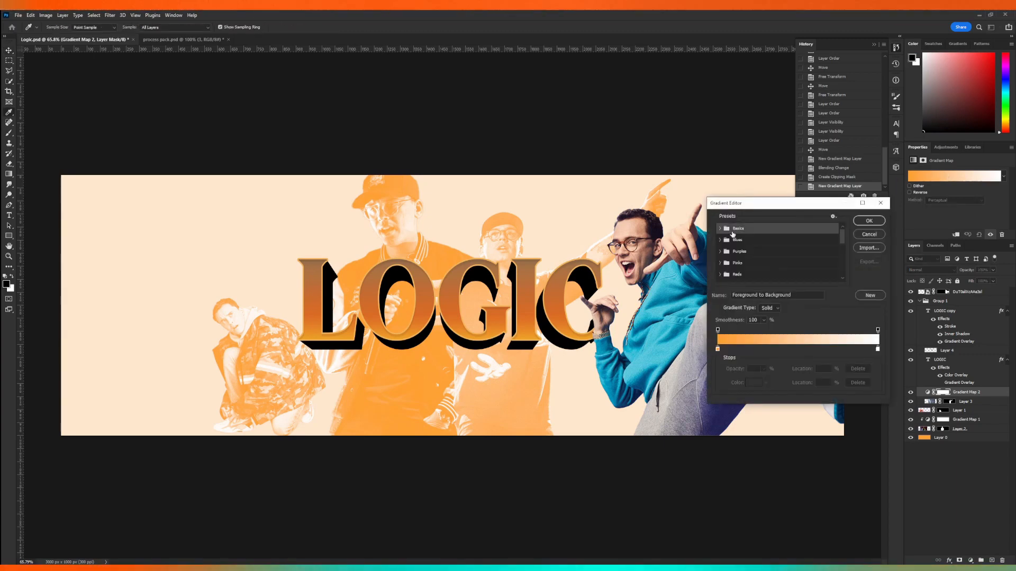
left_click(728, 238)
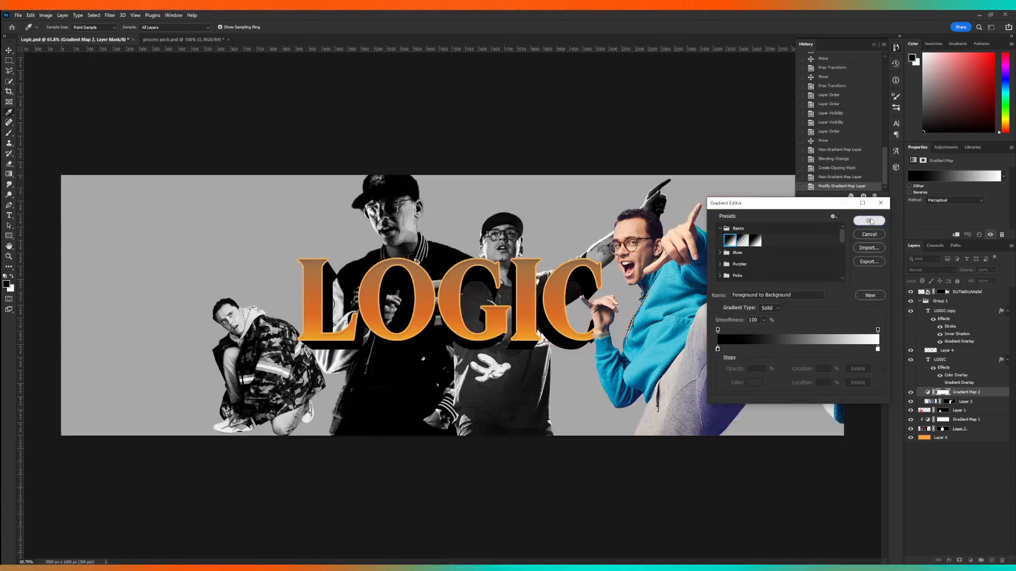
left_click(868, 220)
left_click(927, 395, "alt")
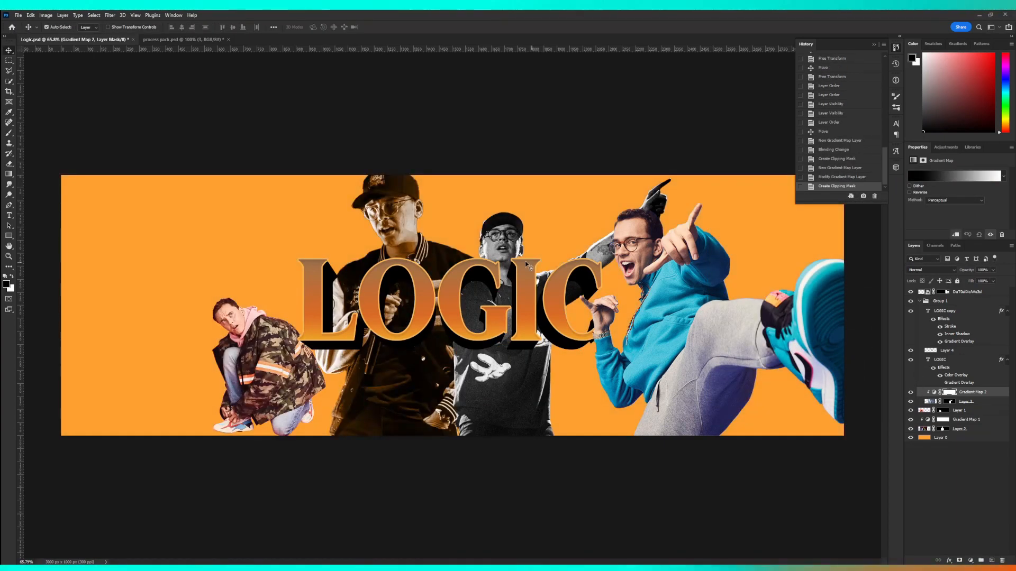
scroll(482, 253, "down", 2)
scroll(516, 307, "up", 3)
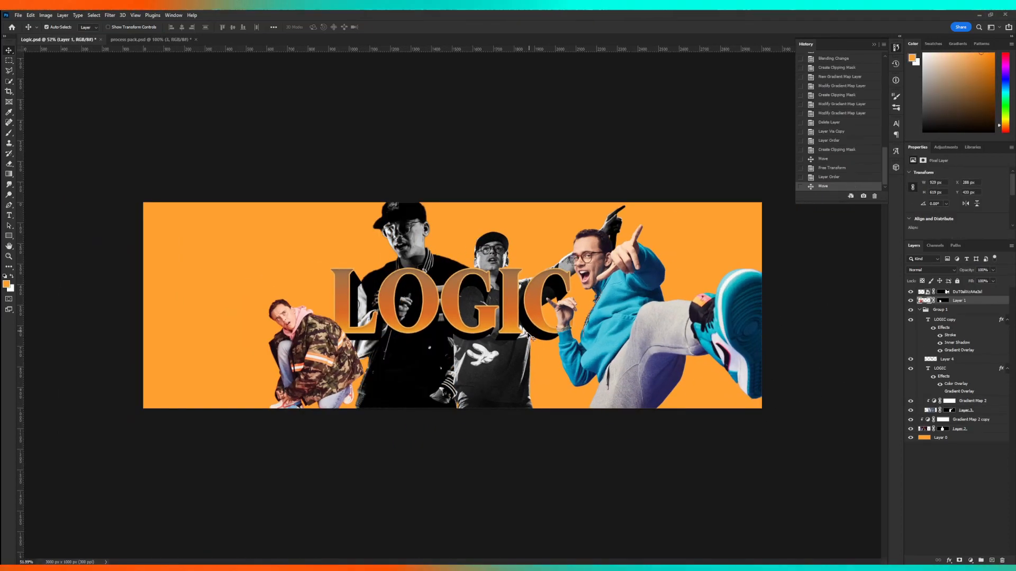
Add an orange-to-white gradient map clipped to the blue-hoodie cutout and set its blend mode to Hue.
left_click(967, 291)
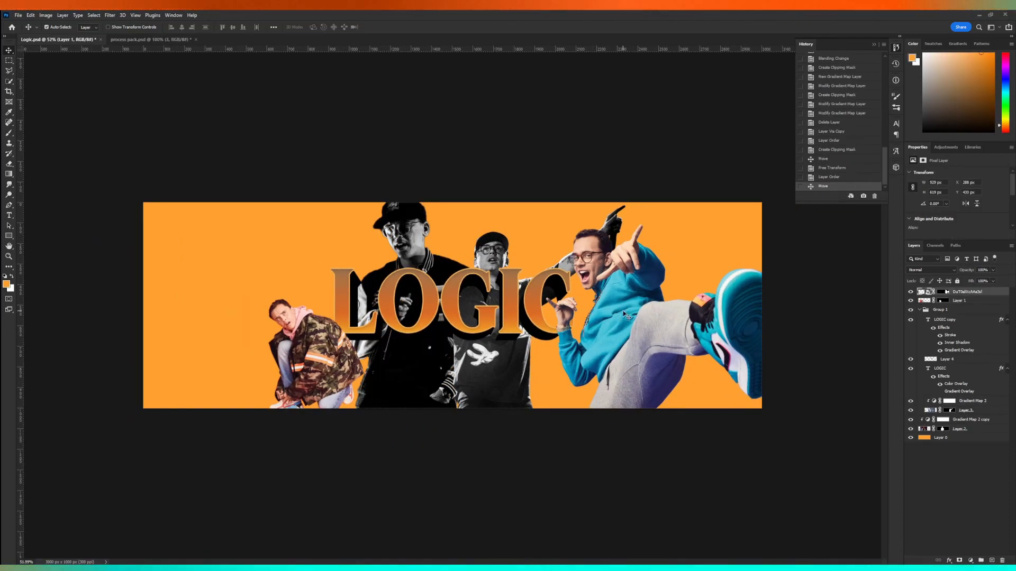
left_click(972, 560)
left_click(968, 523)
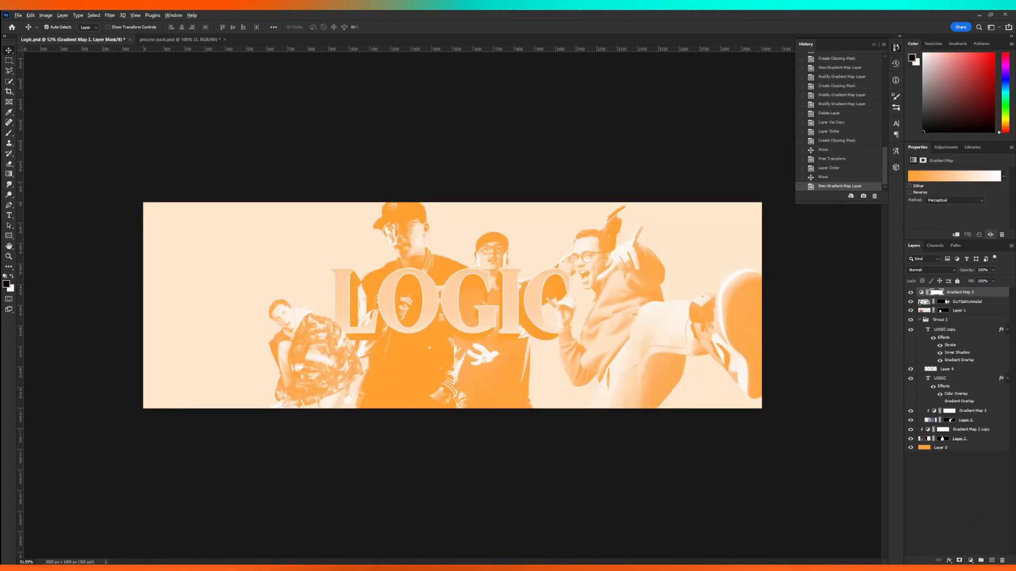
left_click(926, 297, "alt")
left_click(932, 269)
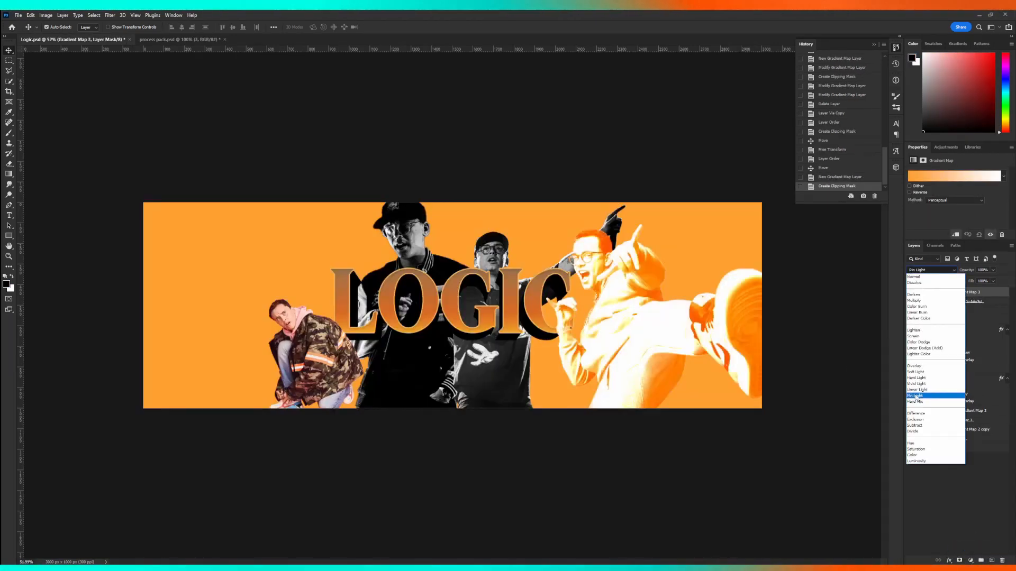
left_click(915, 443)
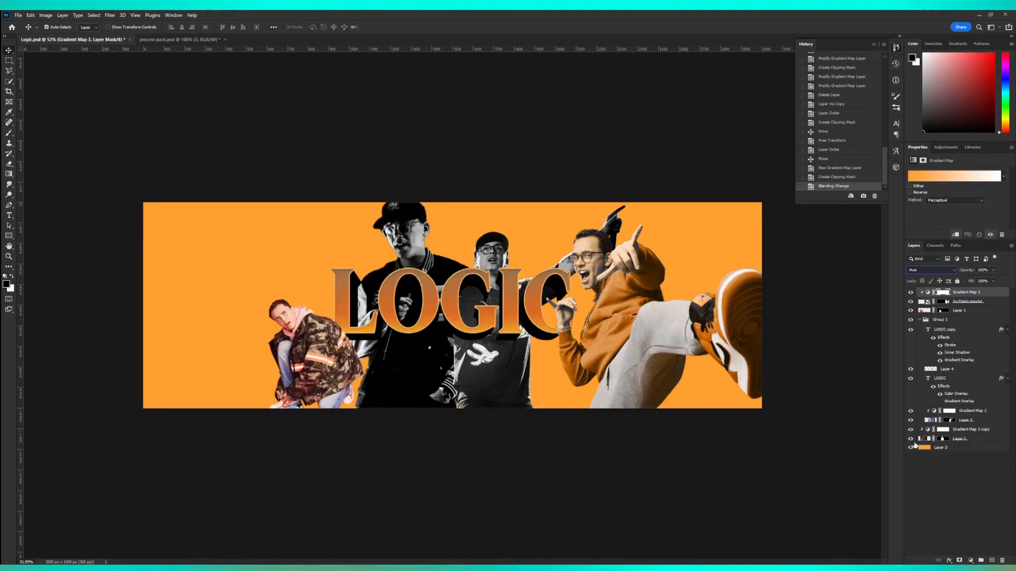
Add an orange-to-white gradient map clipped to the crouching camo-jacket cutout and set its blend mode to Hue.
left_click(312, 361)
left_click(970, 560)
left_click(971, 549)
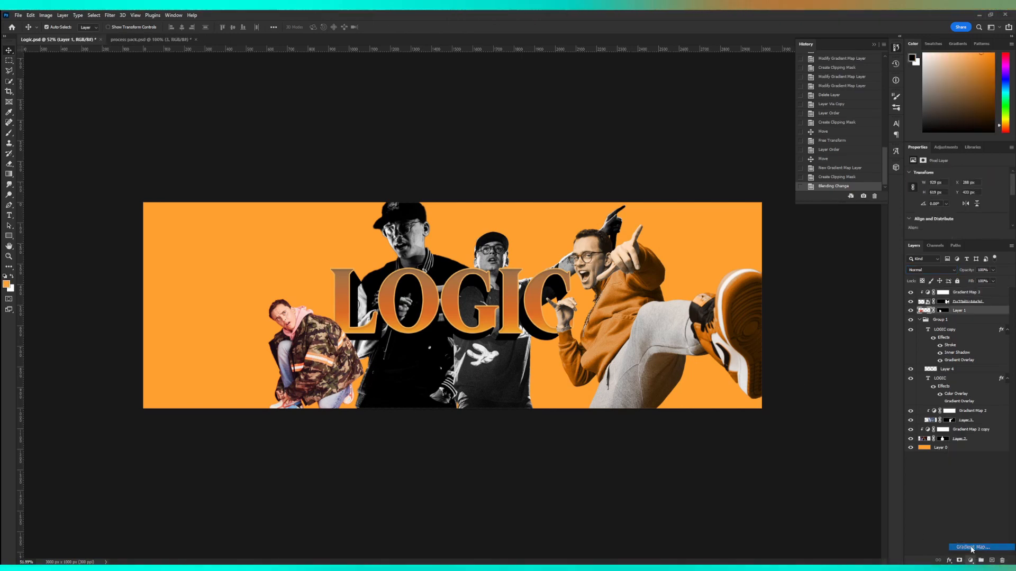
left_click(932, 315, "alt")
left_click(926, 270)
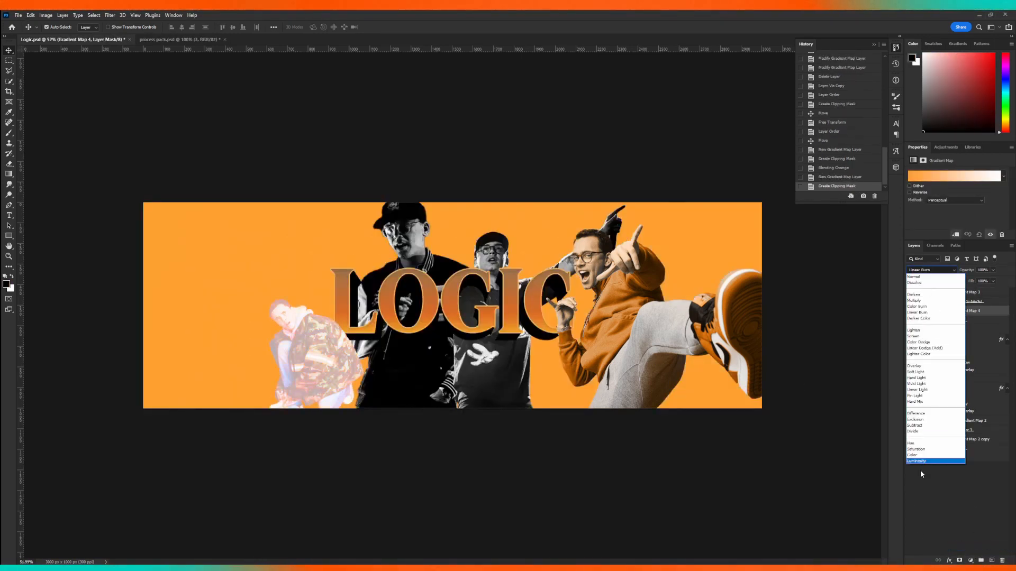
left_click(920, 442)
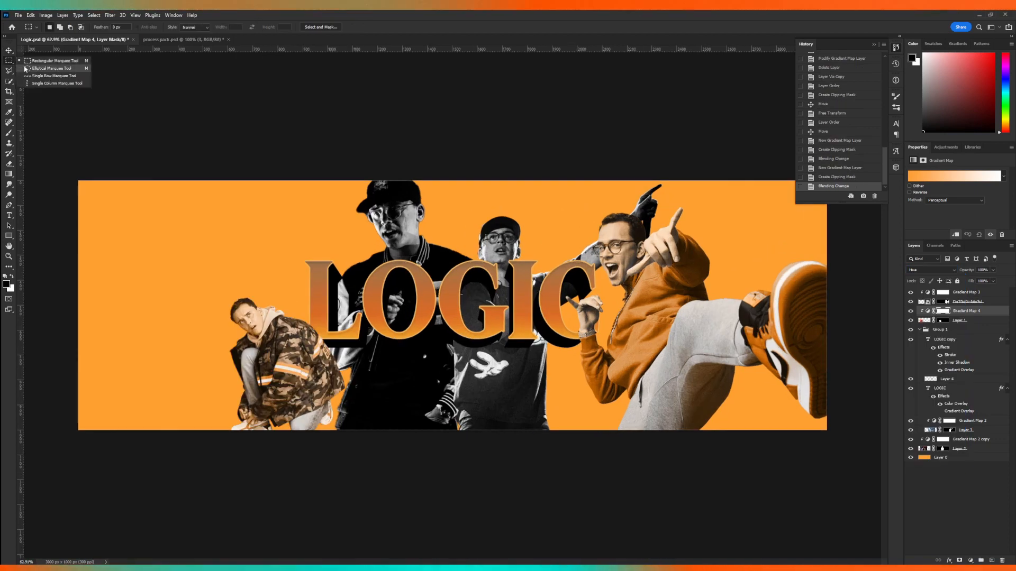
Add a new layer directly above the orange background layer for an elliptical marquee selection.
left_click(32, 68)
left_click(940, 460)
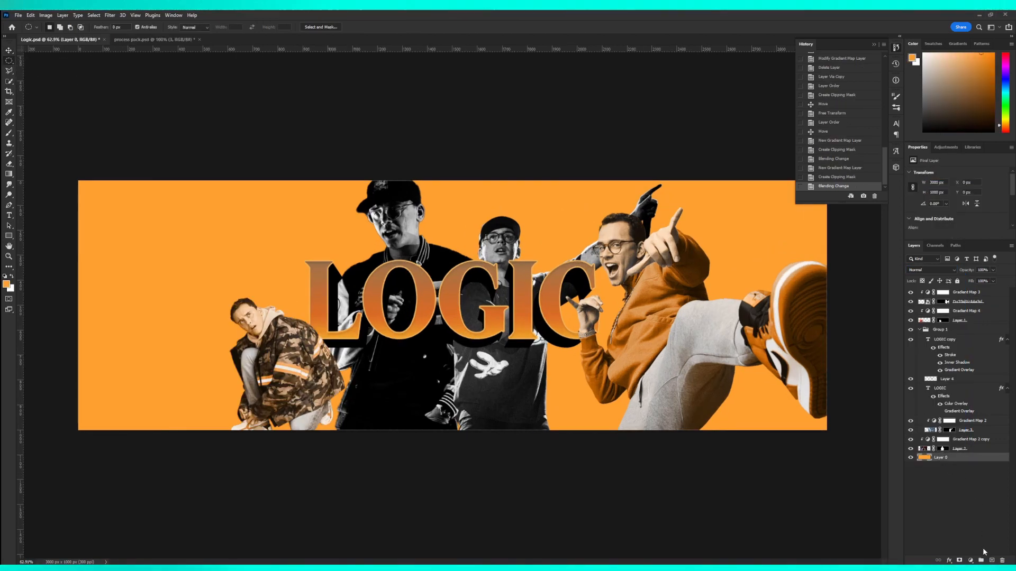
left_click(992, 560)
left_click_drag(426, 281, 351, 207)
right_click(11, 61)
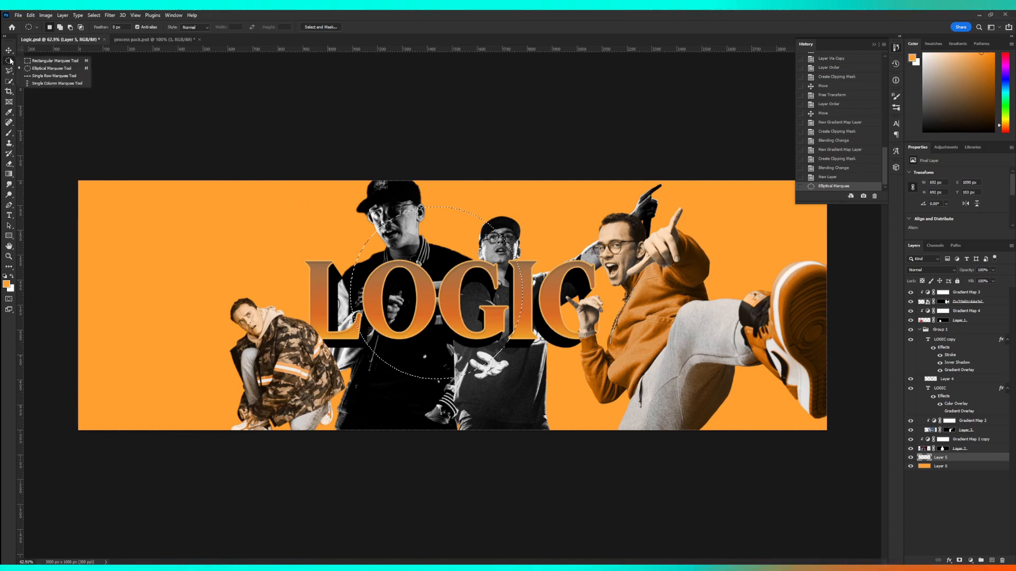
left_click(27, 68)
left_click(442, 297)
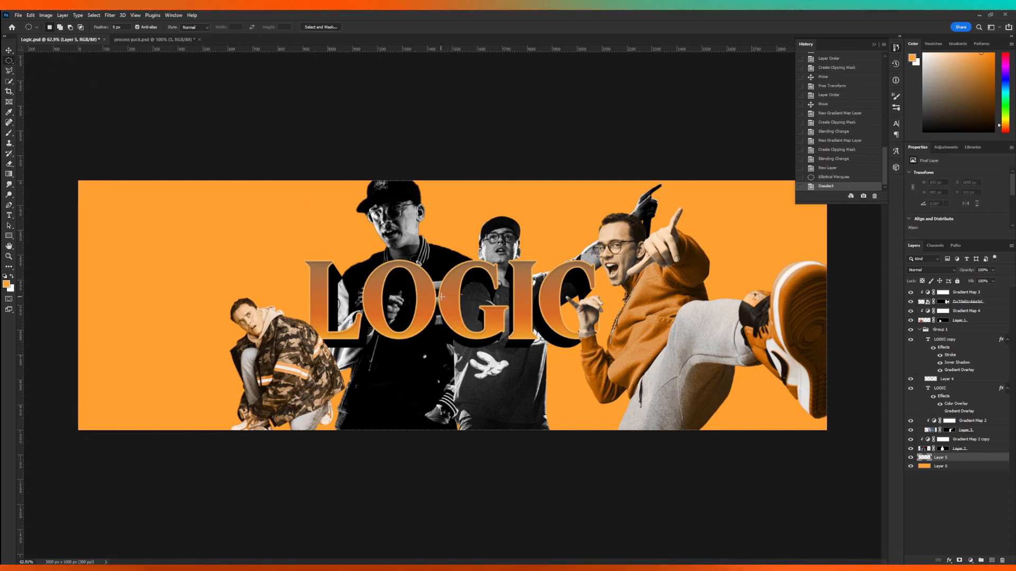
Make a circular selection about 722 px wide behind the title and fill it with a redder orange on the new layer.
left_click_drag(441, 297, 329, 207)
key("alt+BackSpace")
key("ctrl+z")
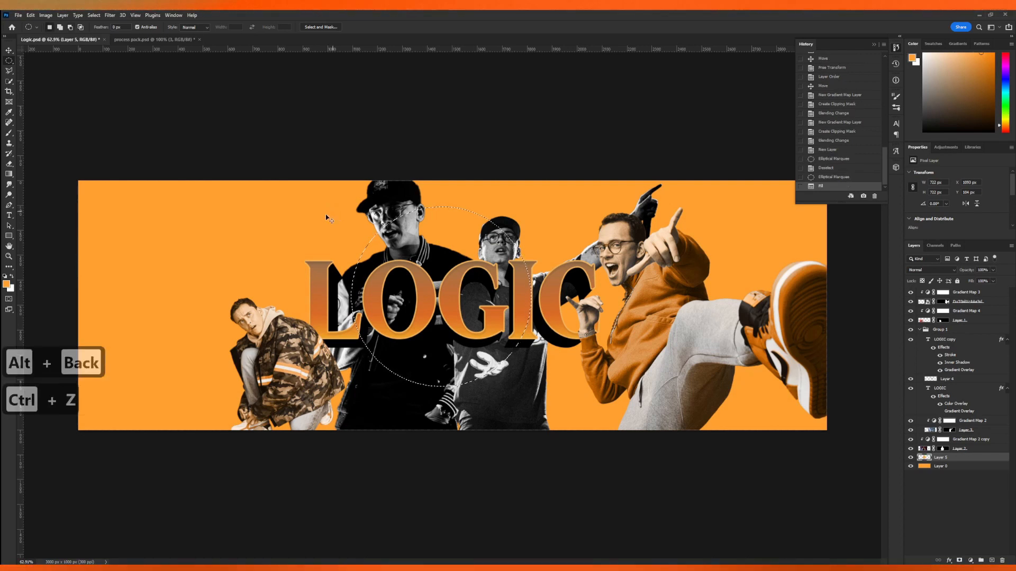
left_click(7, 285)
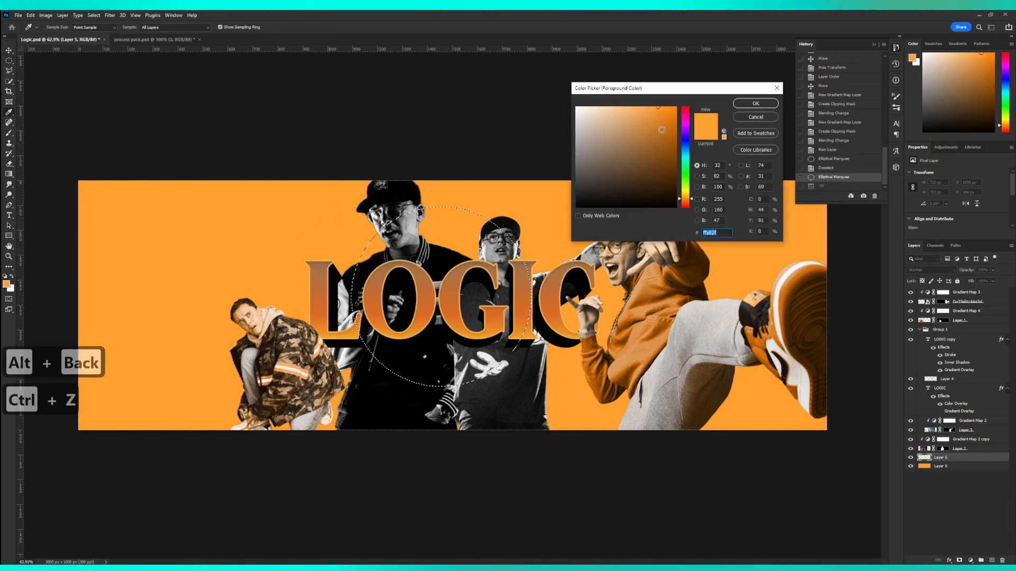
left_click(686, 202)
left_click(751, 103)
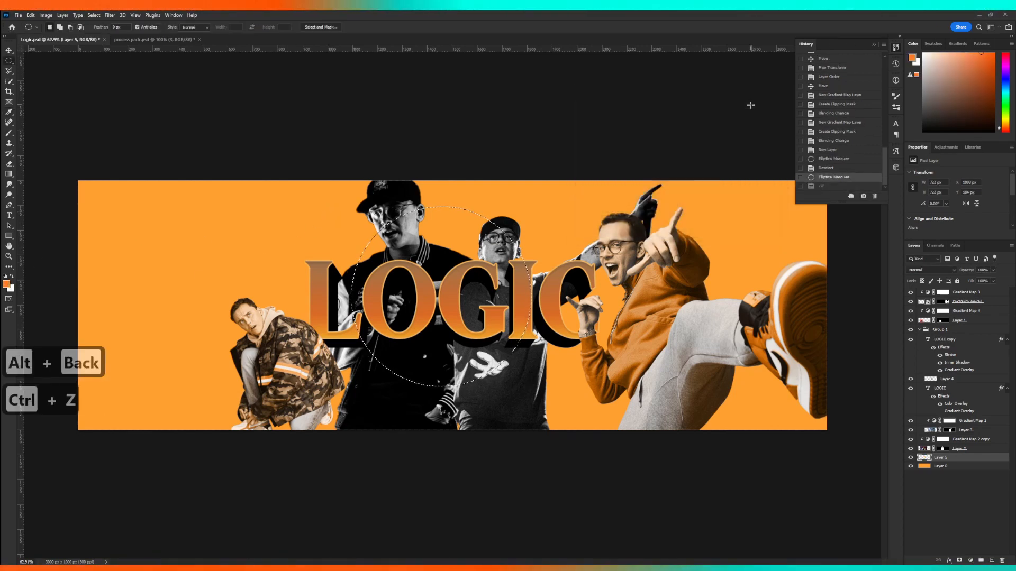
key("alt+BackSpace")
key("ctrl+d")
key("ctrl+t")
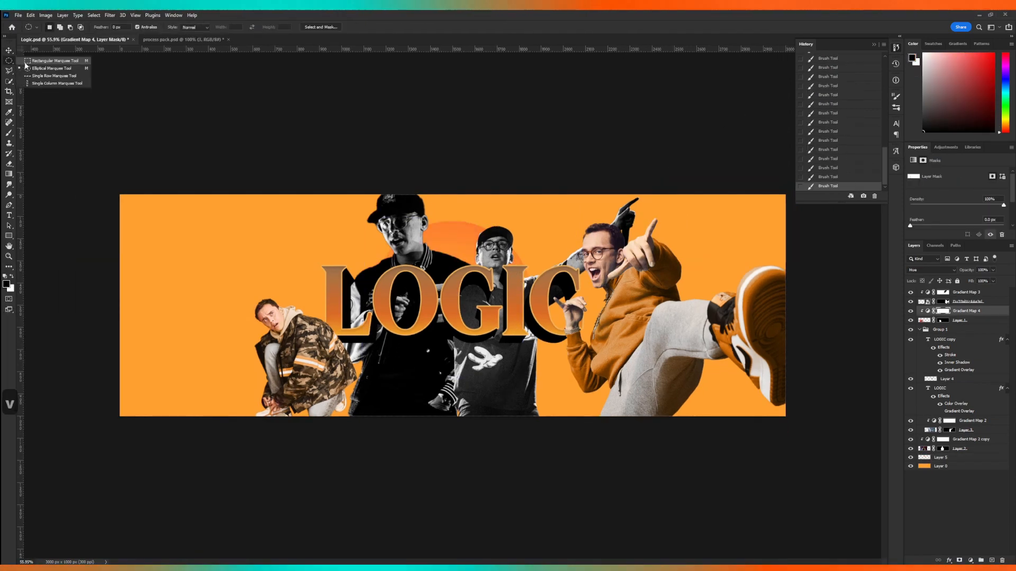
Add a new layer above the background and fill a full-width strip about 77 px tall along the banner's bottom edge with black.
left_click(952, 466)
left_click(991, 560)
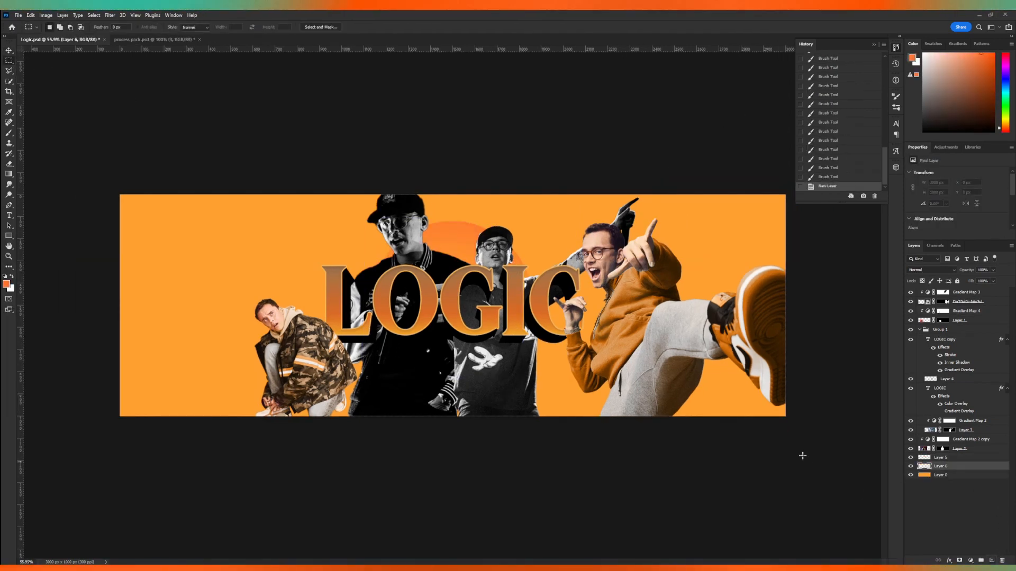
left_click_drag(810, 427, 79, 399)
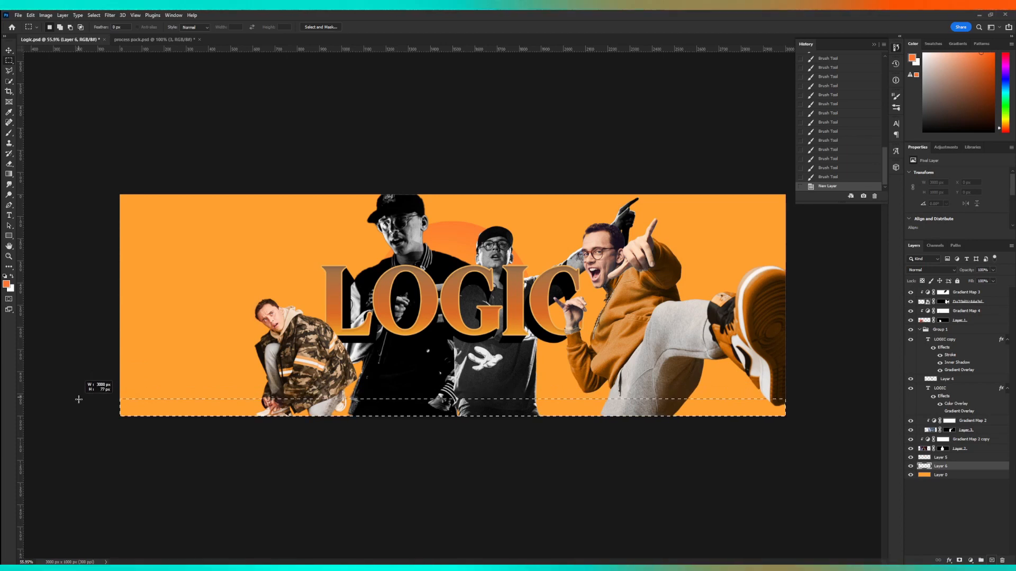
key("d")
key("alt+BackSpace")
key("ctrl+d")
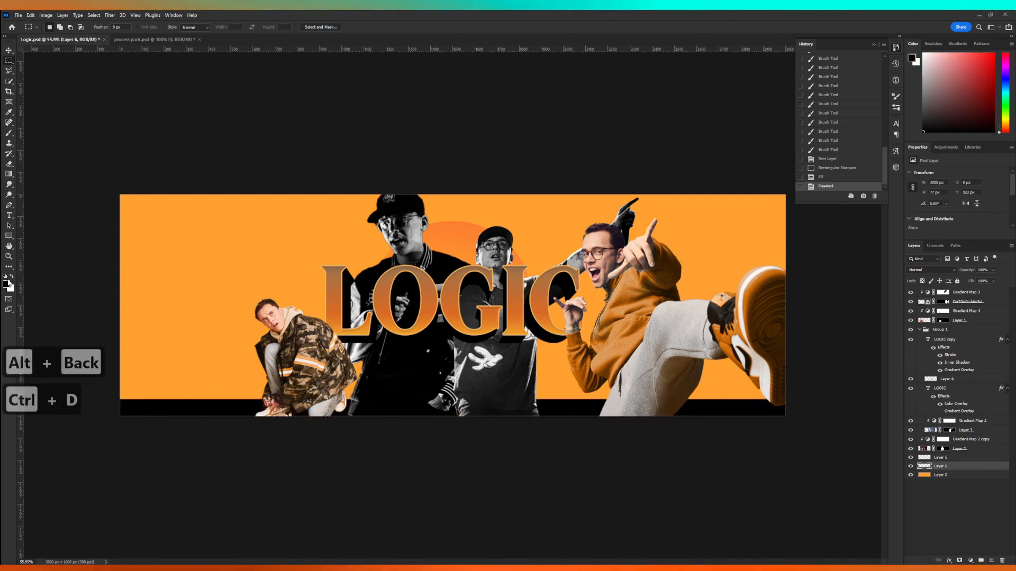
Add an outside stroke to the black strip, using the redder orange sampled from the circle.
key("v")
scroll(547, 395, "down", 4)
key("ctrl+0")
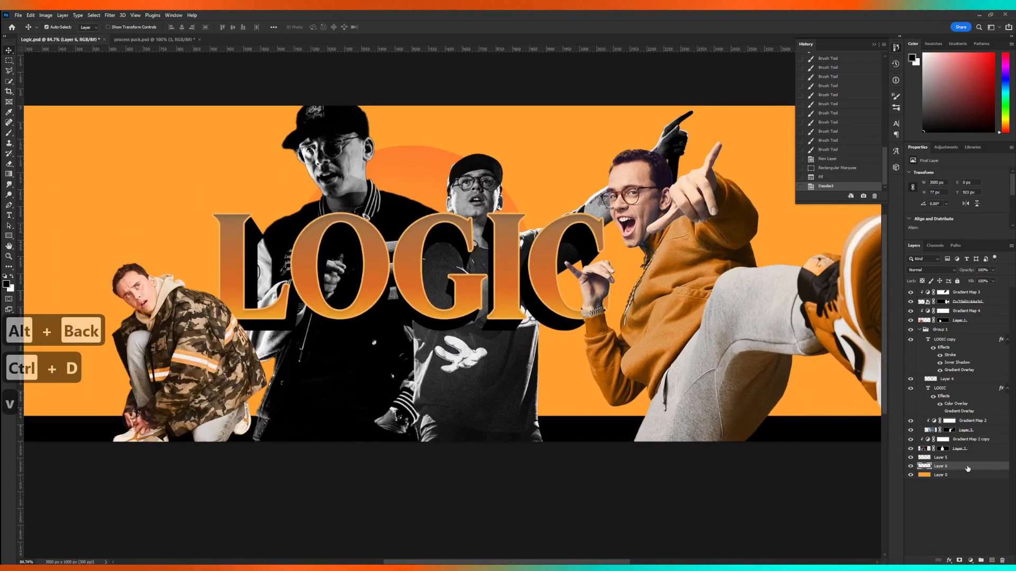
double_click(968, 469)
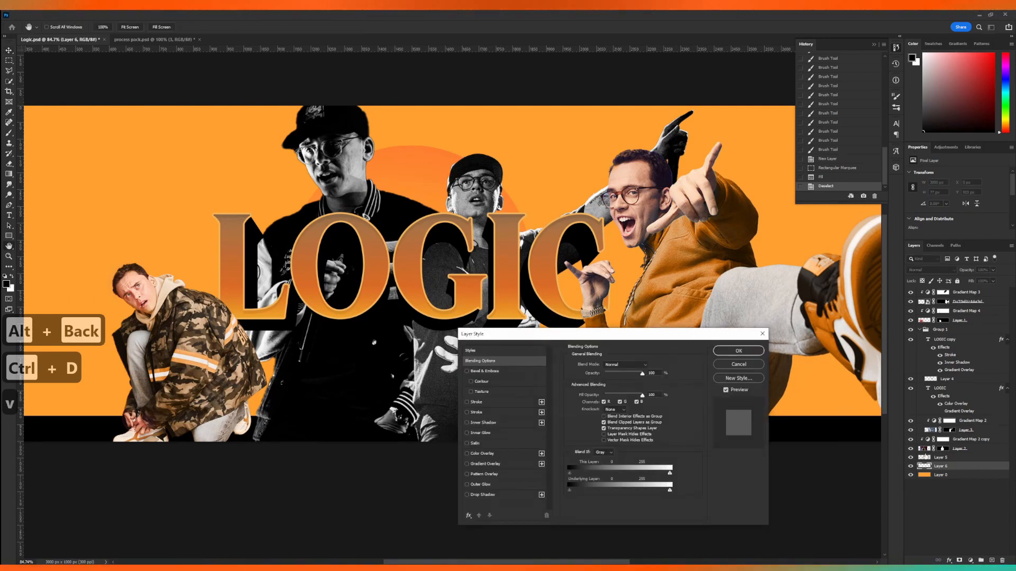
left_click(483, 403)
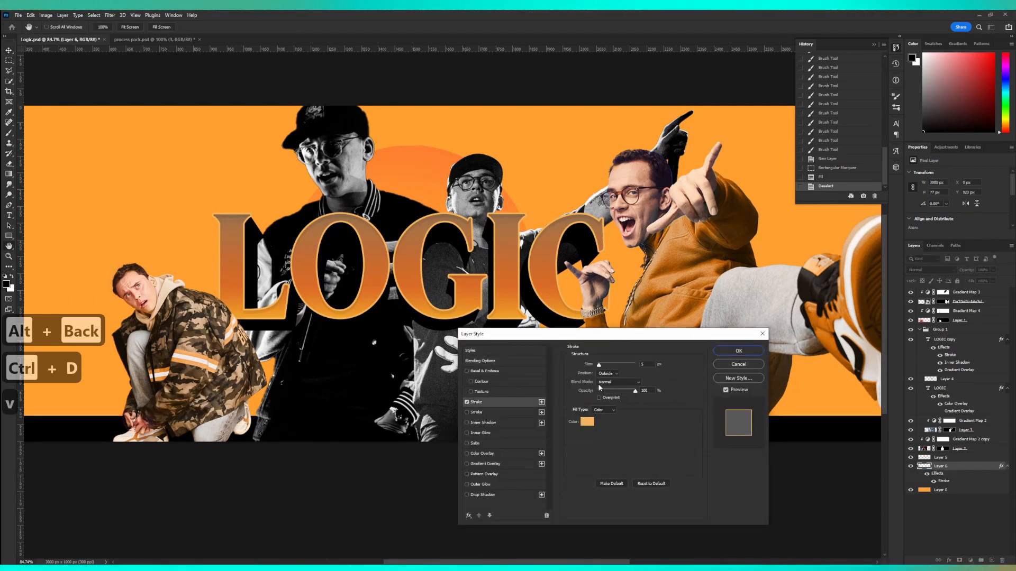
left_click(587, 422)
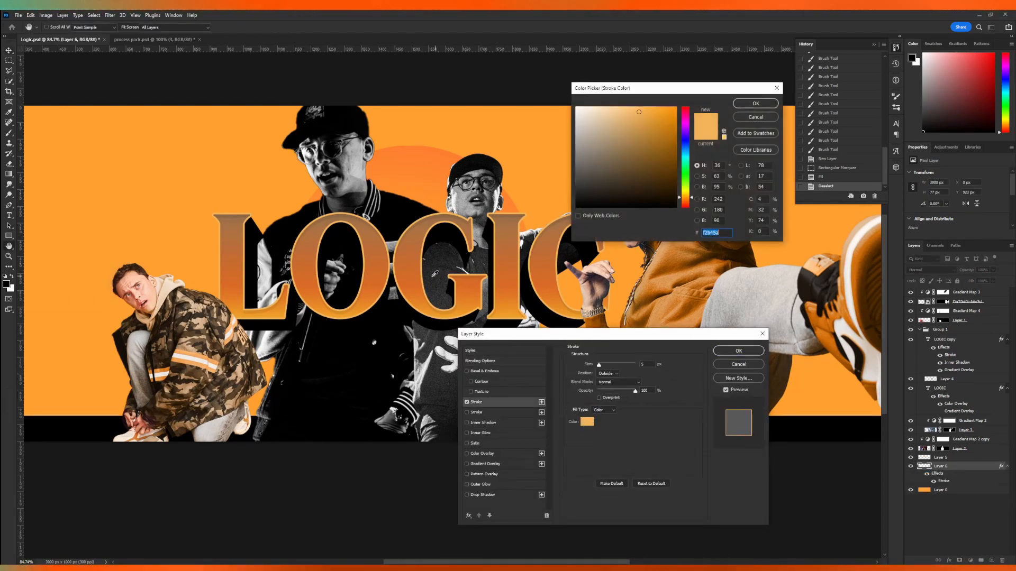
left_click(426, 149)
left_click(750, 104)
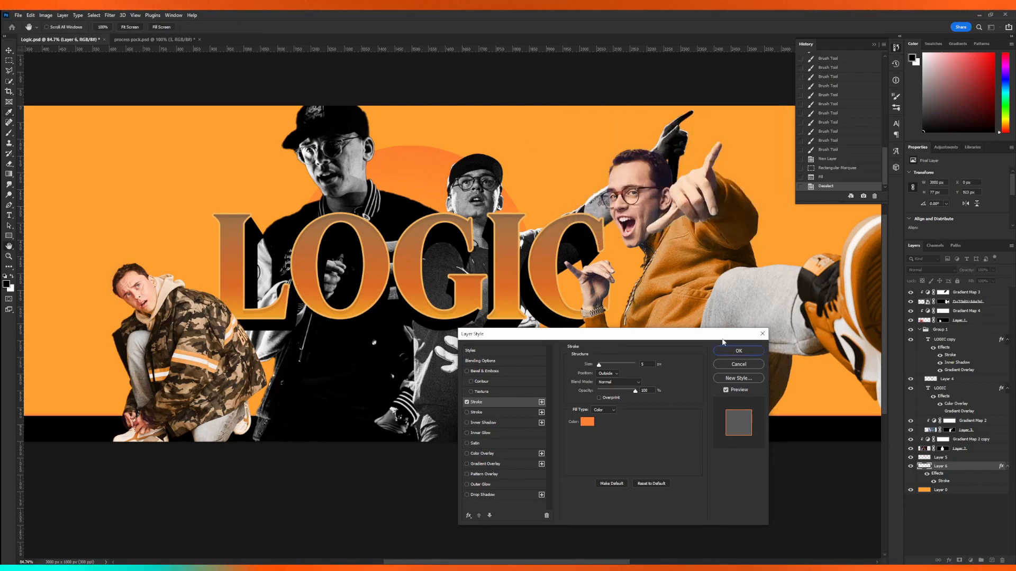
left_click(738, 351)
Move both black-and-white cutouts with their gradient maps below the black strip layer, and place the circle layer directly above the background.
scroll(614, 348, "down", 5)
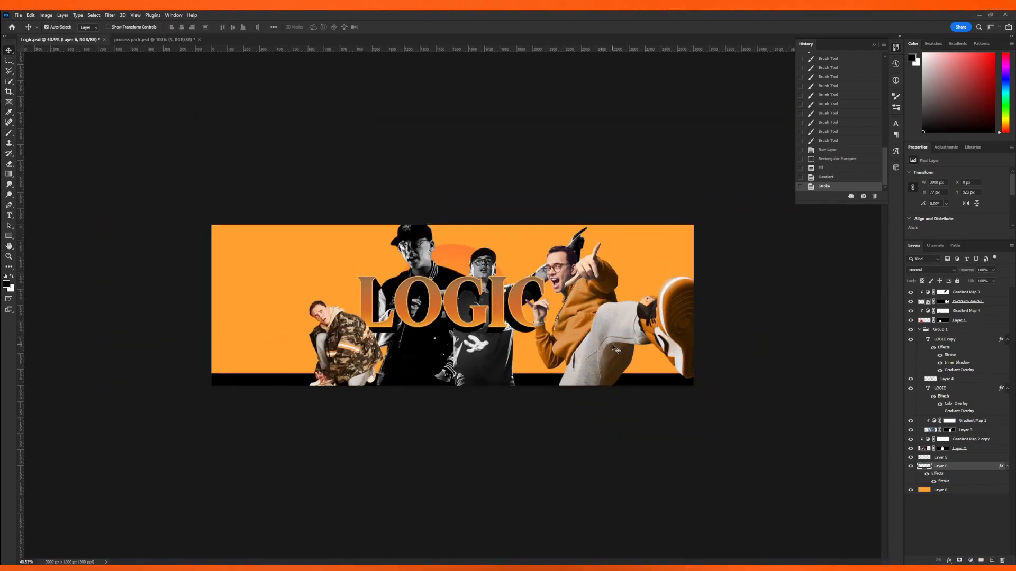
left_click(468, 362)
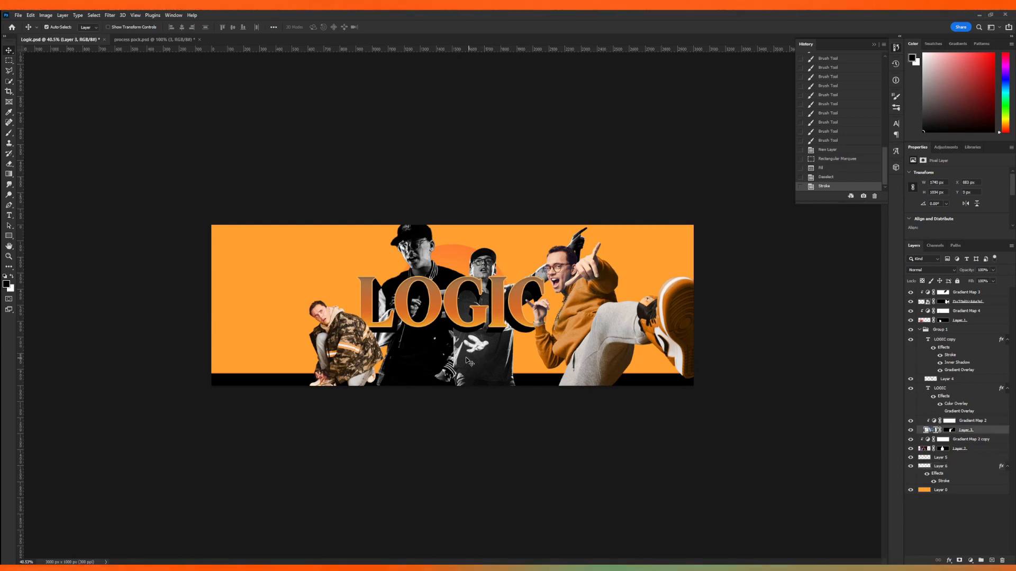
left_click(441, 360, "shift")
left_click(963, 422)
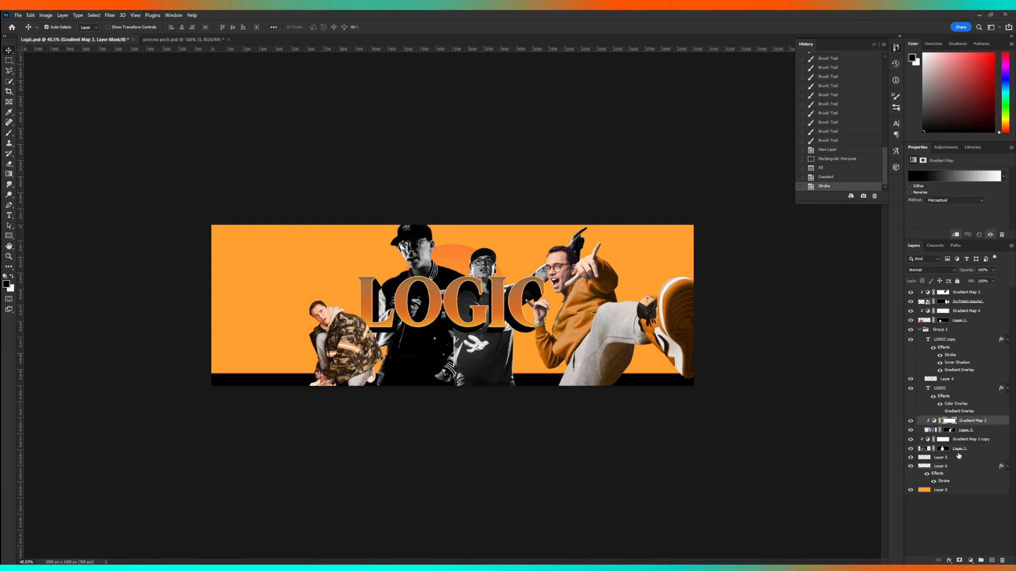
left_click(958, 450, "shift")
left_click_drag(959, 451, 979, 485)
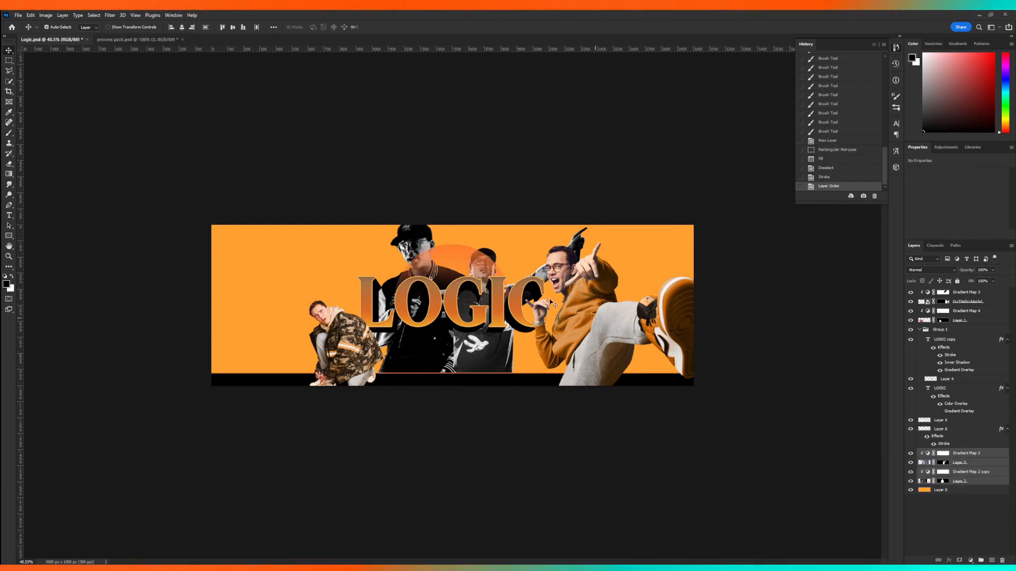
left_click_drag(958, 421, 964, 485)
scroll(452, 305, "up", 2)
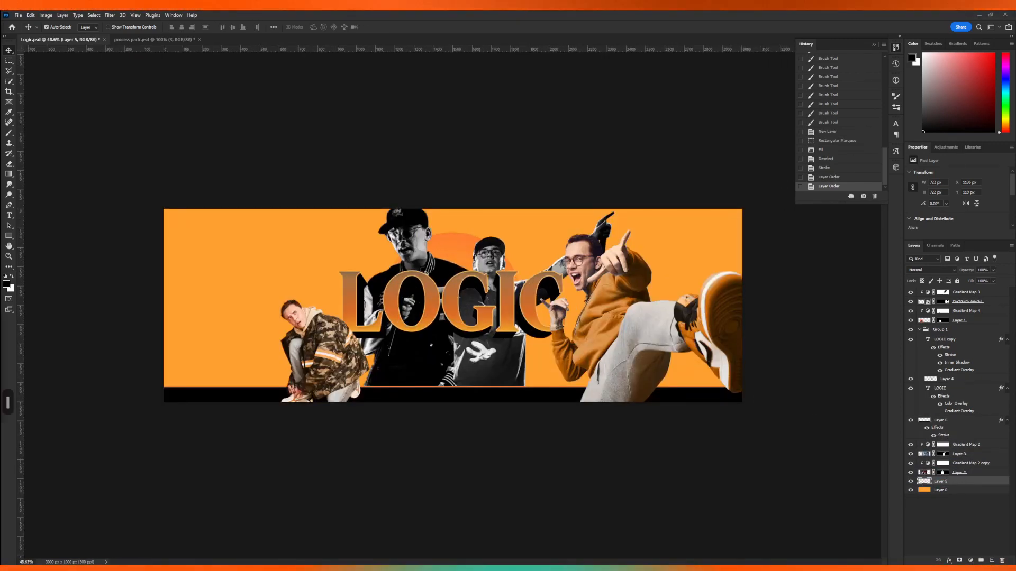
type("logic")
key("Return")
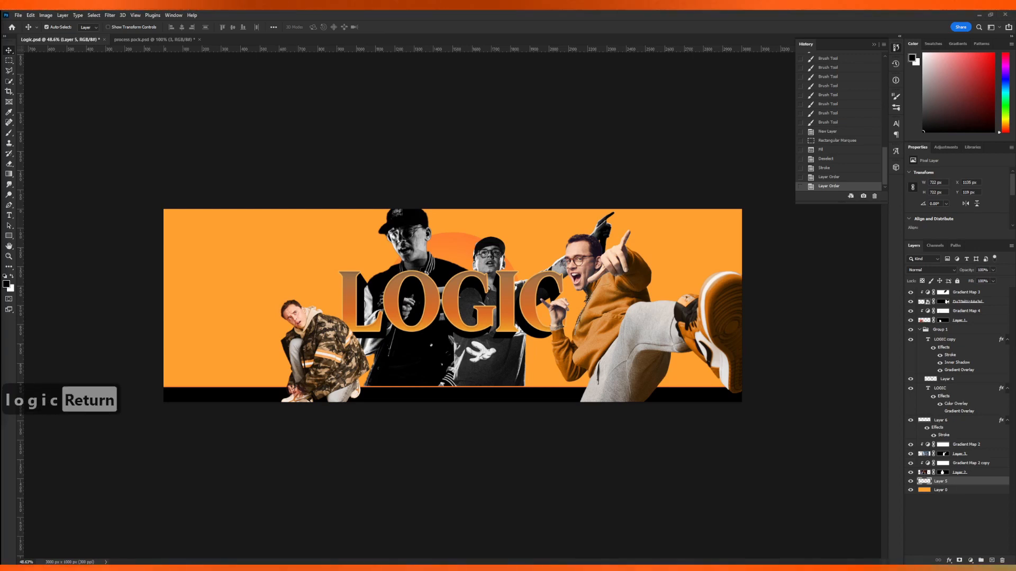
Add white Montserrat Italic text reading SIR ROBERT BRYSON HALL II on the orange area above the crouching cutout.
key("t")
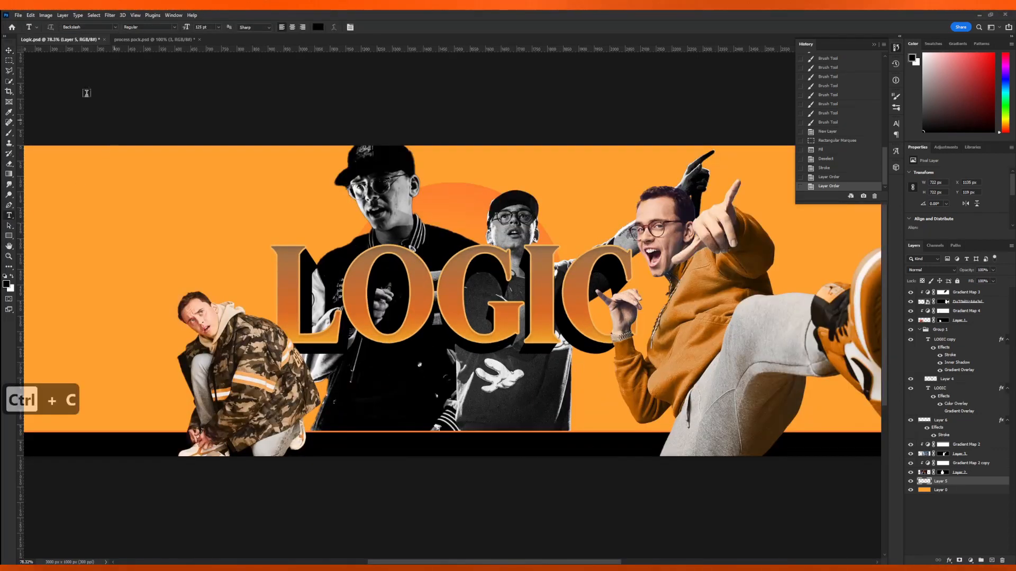
left_click(114, 29)
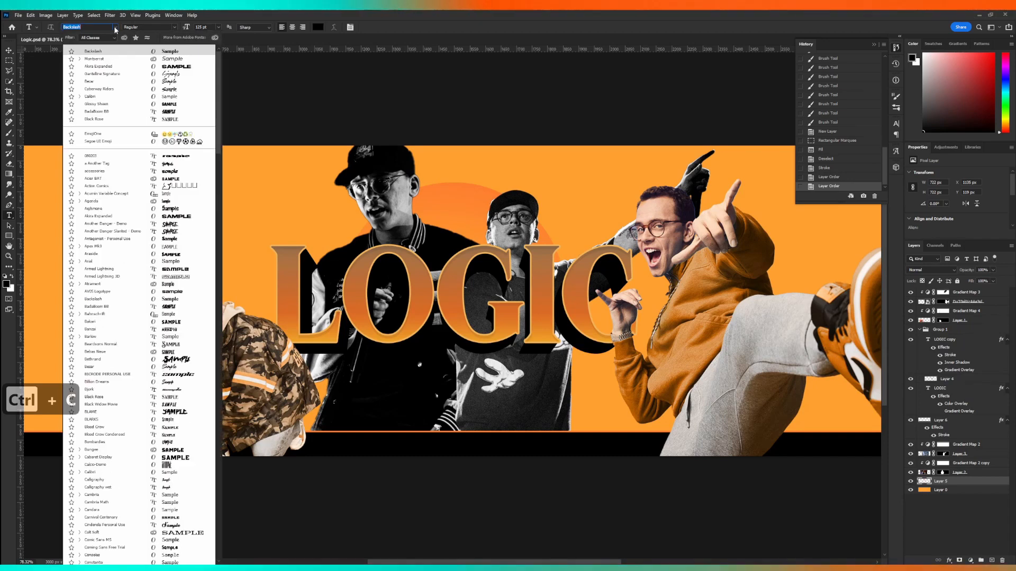
left_click(110, 61)
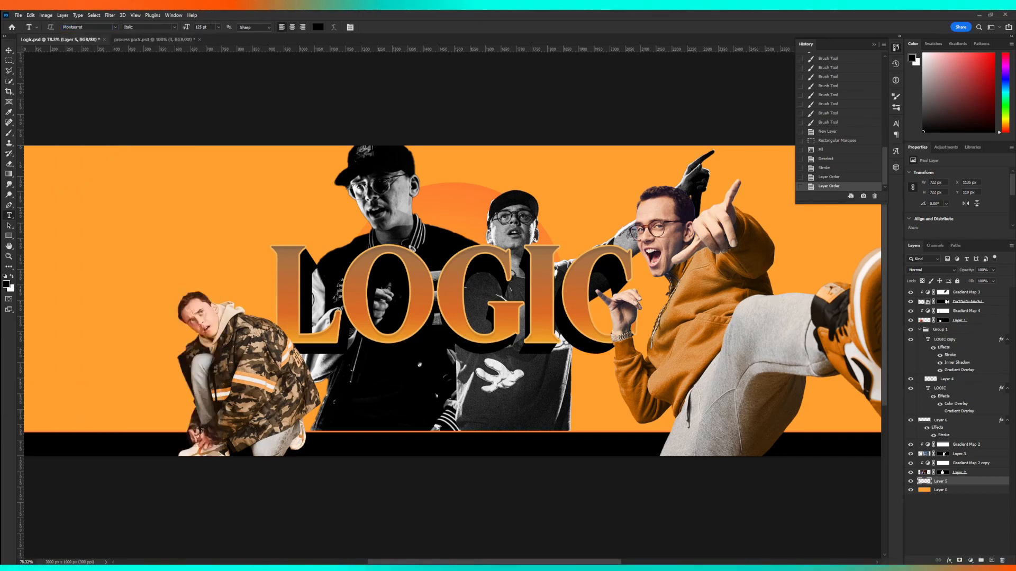
left_click(218, 27)
left_click(207, 56)
left_click(318, 27)
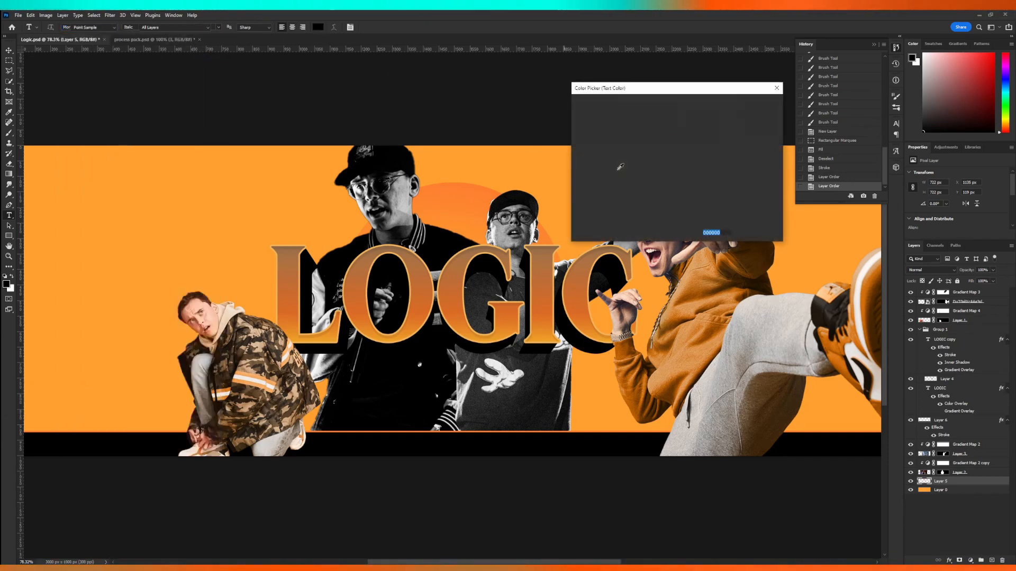
key("Return")
left_click(138, 190)
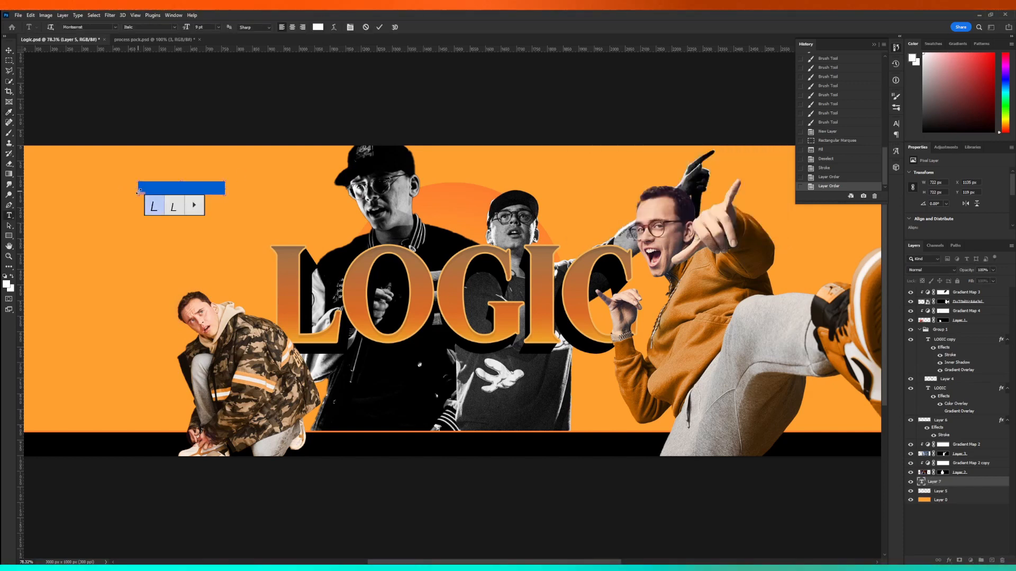
type("SIR ROBERT BRYSON HALL II")
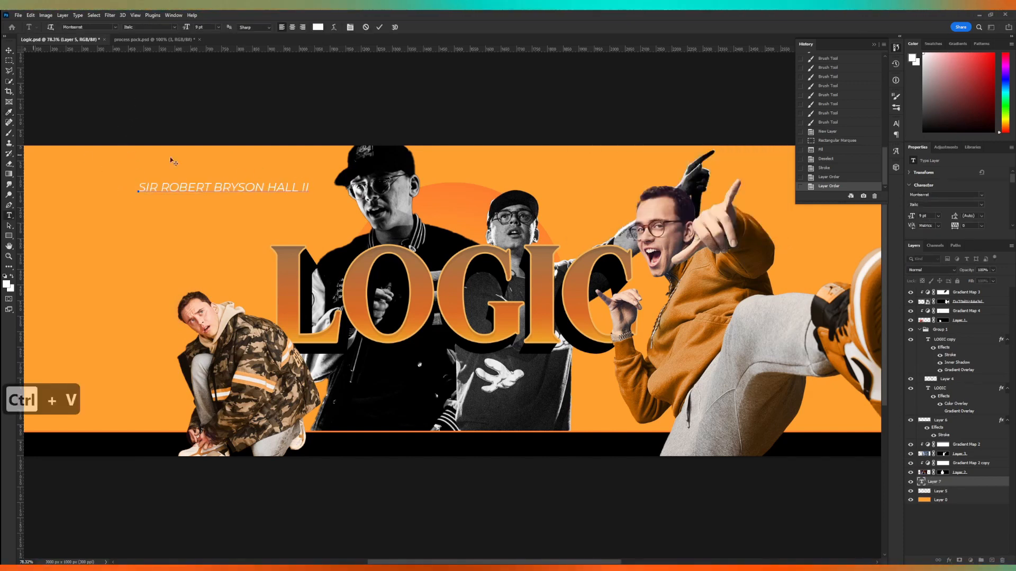
Reduce the full-name text to 4 pt and widen its tracking until the letters are very widely spaced.
mouse_move(307, 187)
left_mouse_down()
mouse_move(138, 186)
mouse_move(310, 194)
left_mouse_up()
left_click_drag(188, 27, 180, 27)
key("Return")
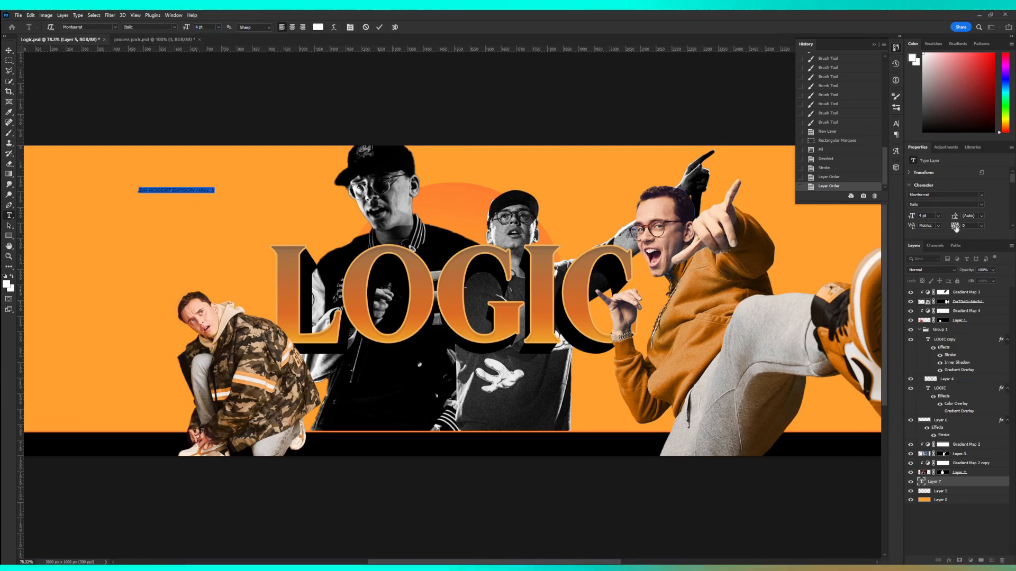
left_click_drag(956, 227, 984, 231)
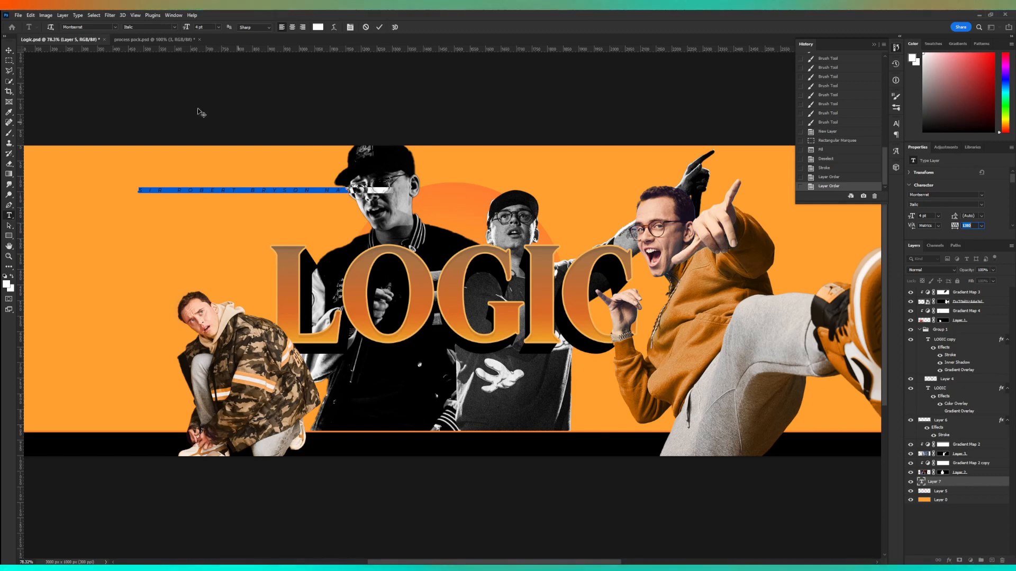
left_click(8, 50)
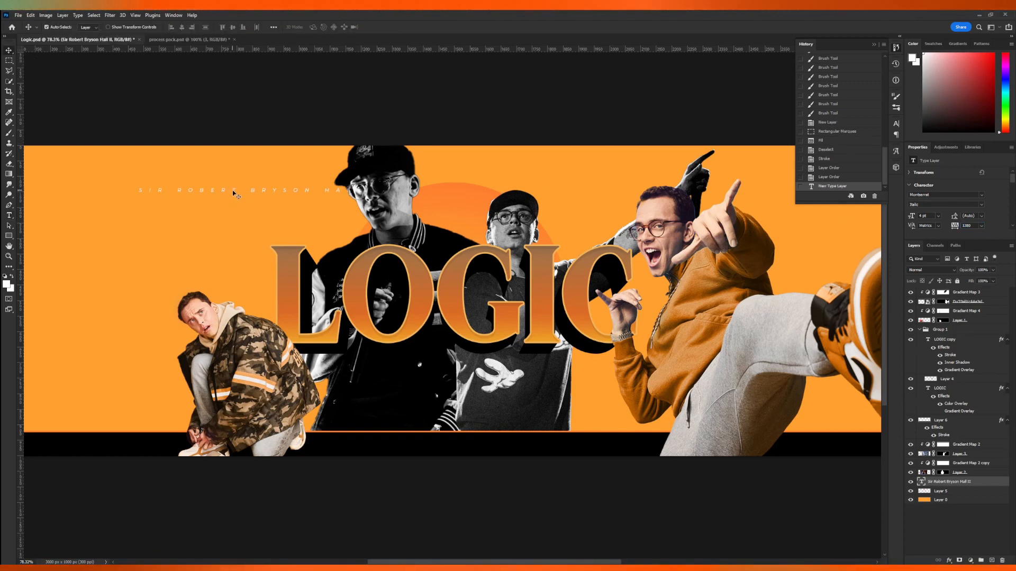
Position the full-name text beneath the LOGIC title and move its layer above the black strip layer.
left_click_drag(230, 197, 422, 365)
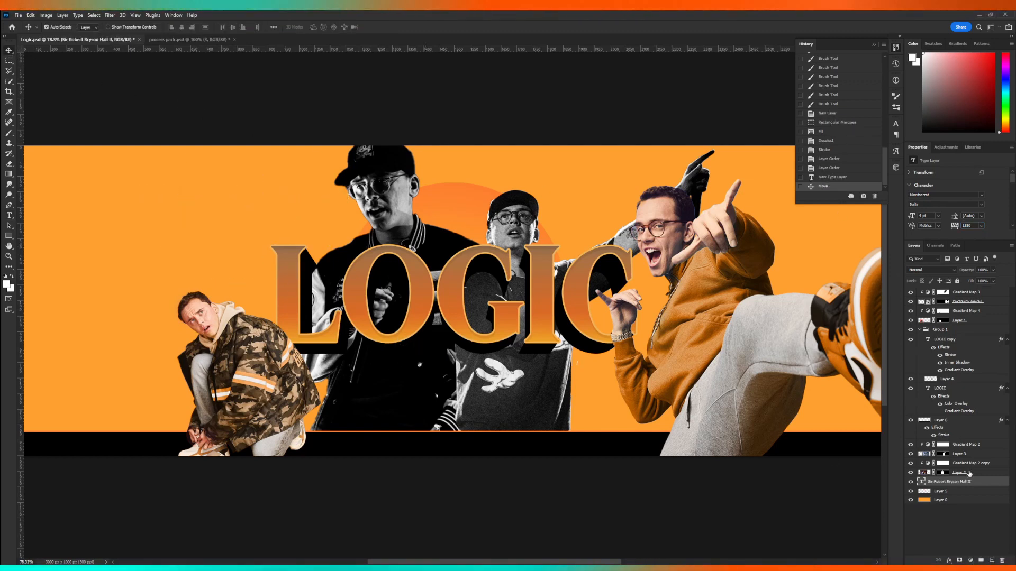
left_click_drag(970, 405, 968, 417)
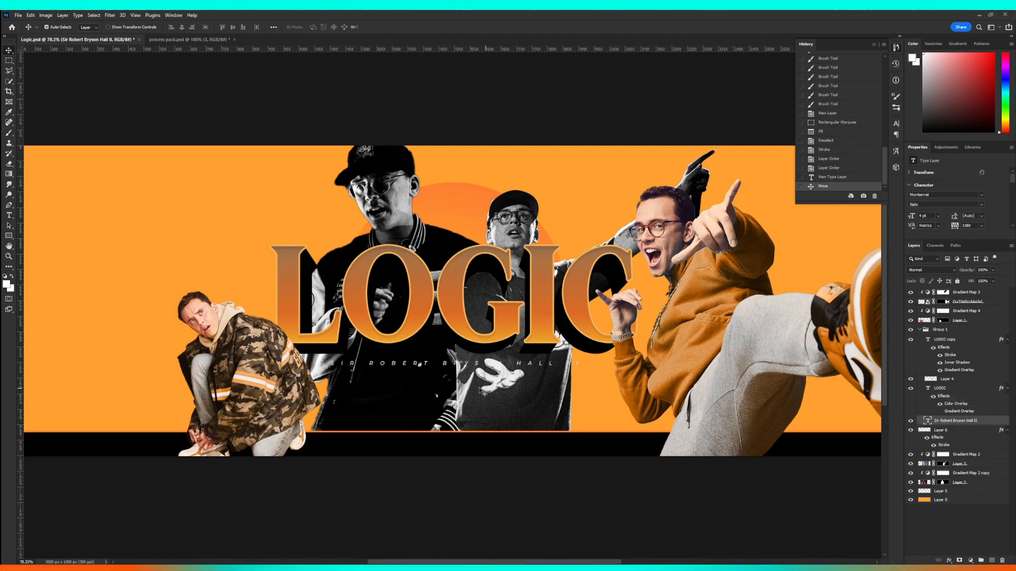
Centre the full-name text beneath the title on the canvas's vertical centre guide and change its font style to SemiBold.
key("ctrl+t")
key("ctrl+h")
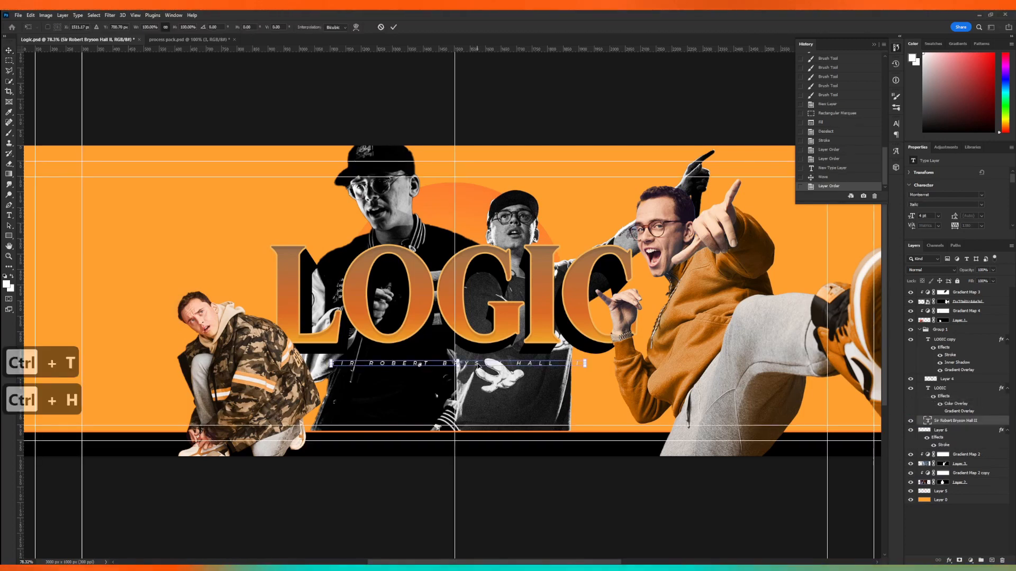
left_click_drag(479, 366, 475, 366)
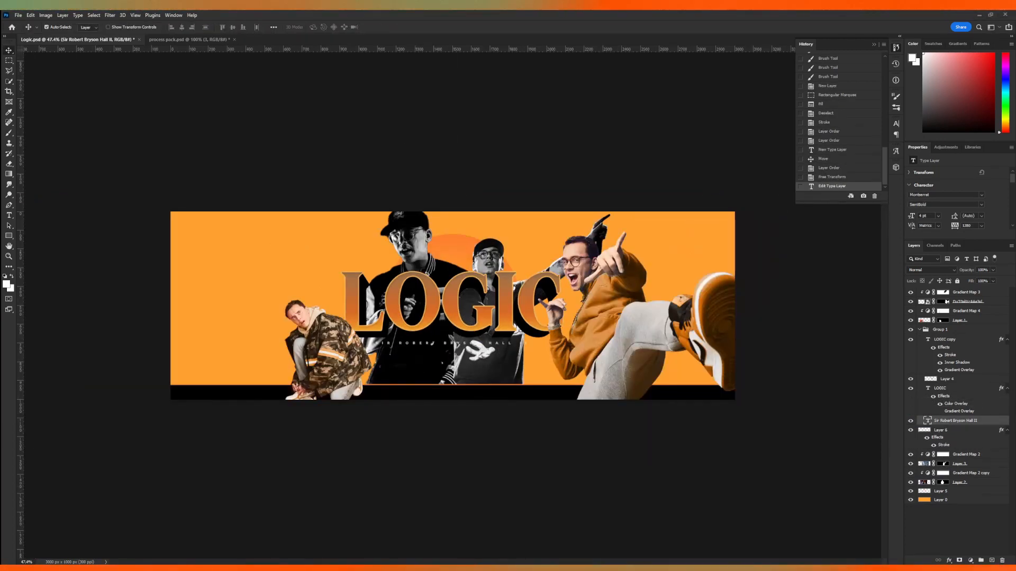
Add a new Montserrat text reading LOGIC on the orange area above the crouching cutout.
key("t")
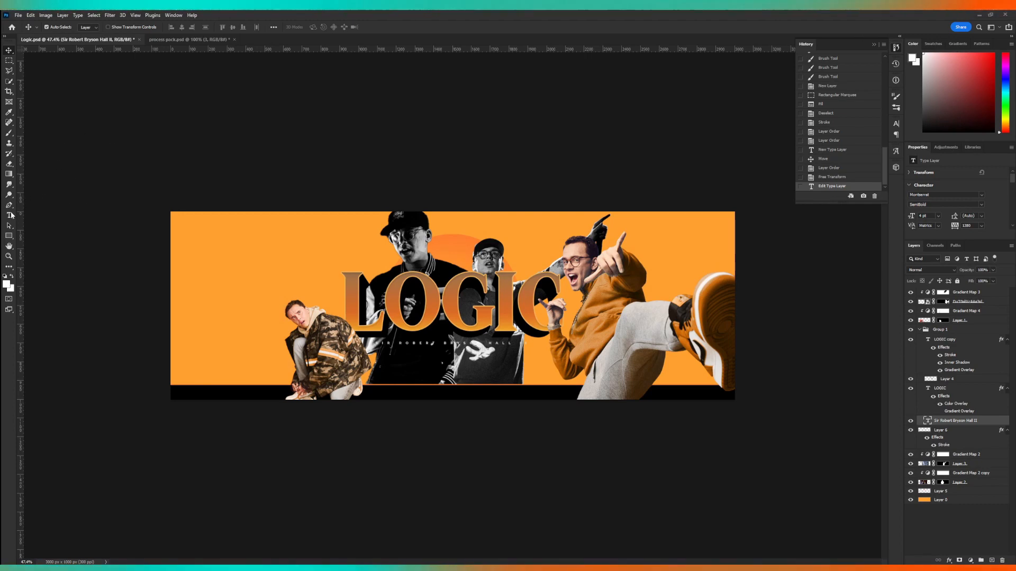
left_click(245, 252)
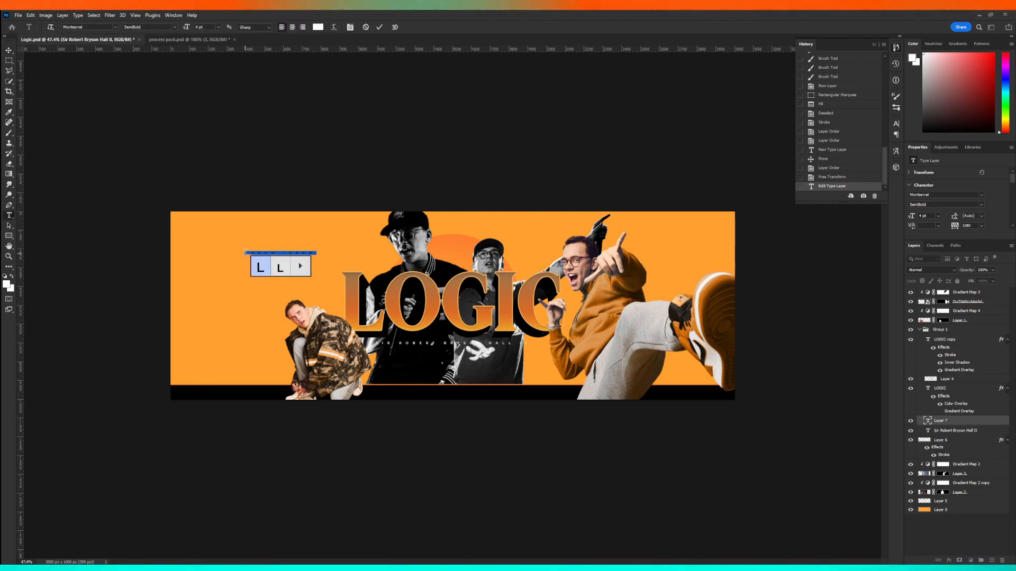
type("LOGIC")
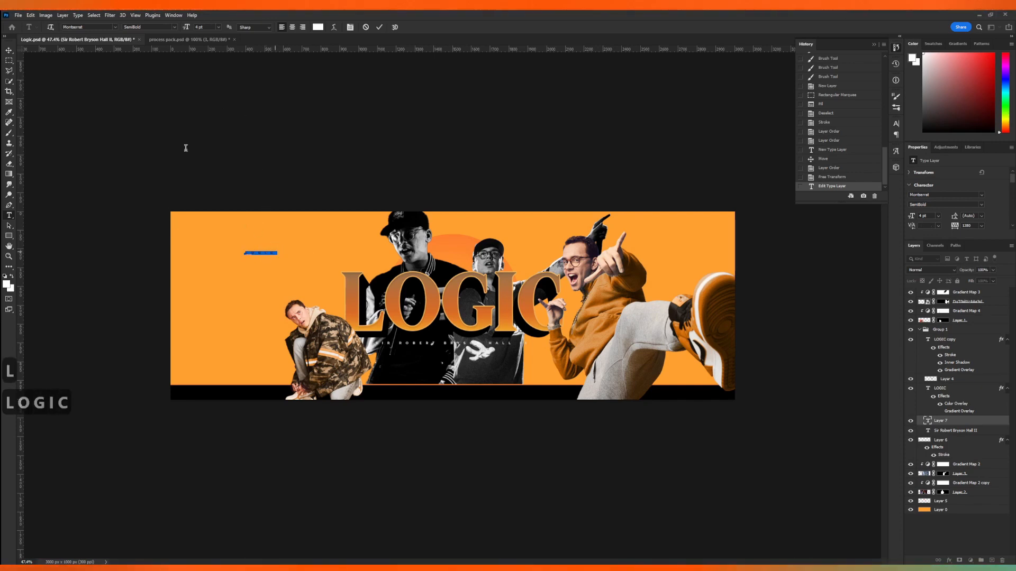
Format the new LOGIC text as Montserrat Black at 48 pt with tracking 0.
left_click_drag(188, 29, 209, 31)
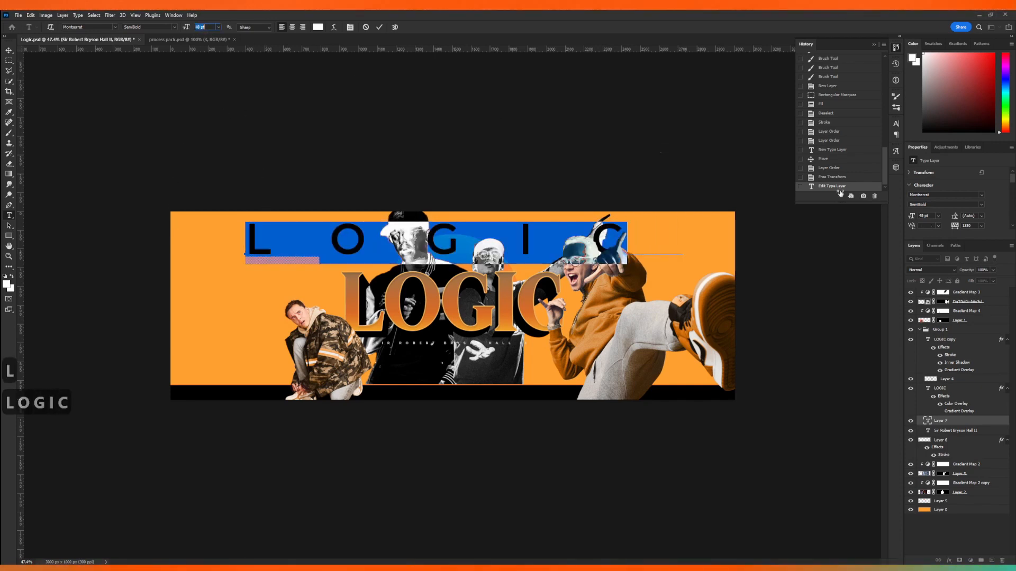
left_click(981, 225)
left_click(973, 273)
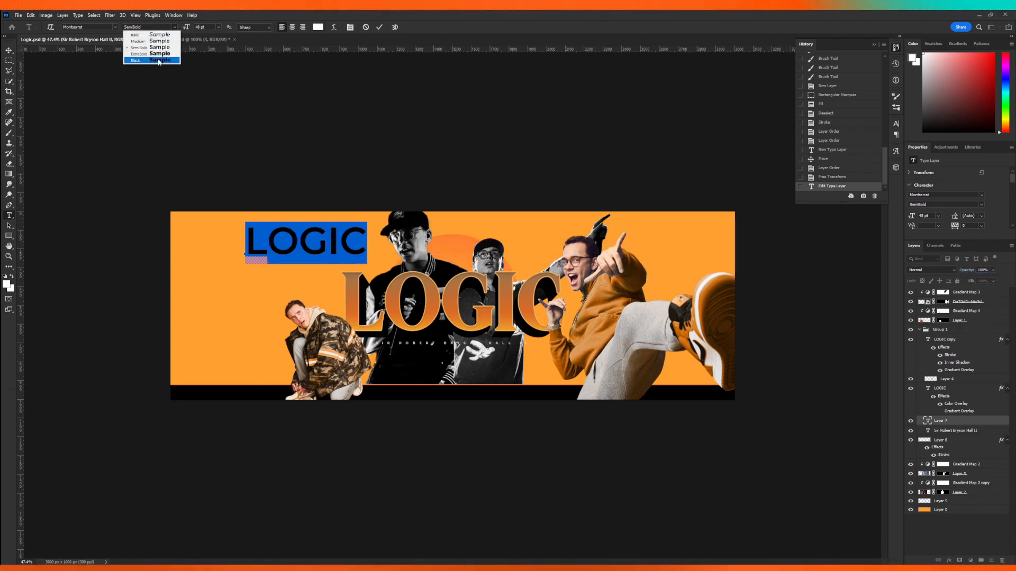
left_click(160, 59)
Move the white LOGIC text beside the capped cutout and place its layer just above the circle layer.
left_click(9, 51)
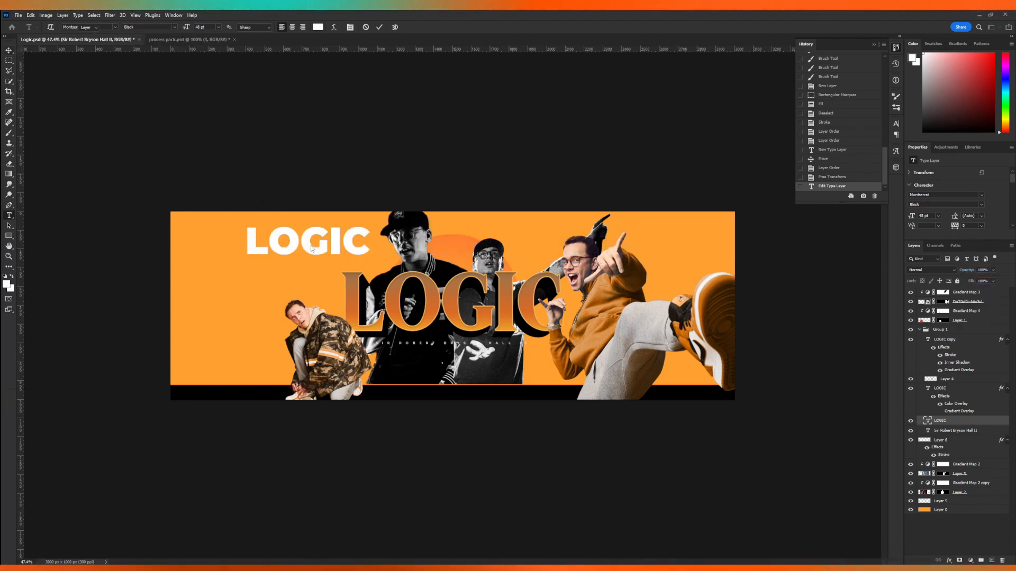
left_click_drag(316, 254, 363, 280)
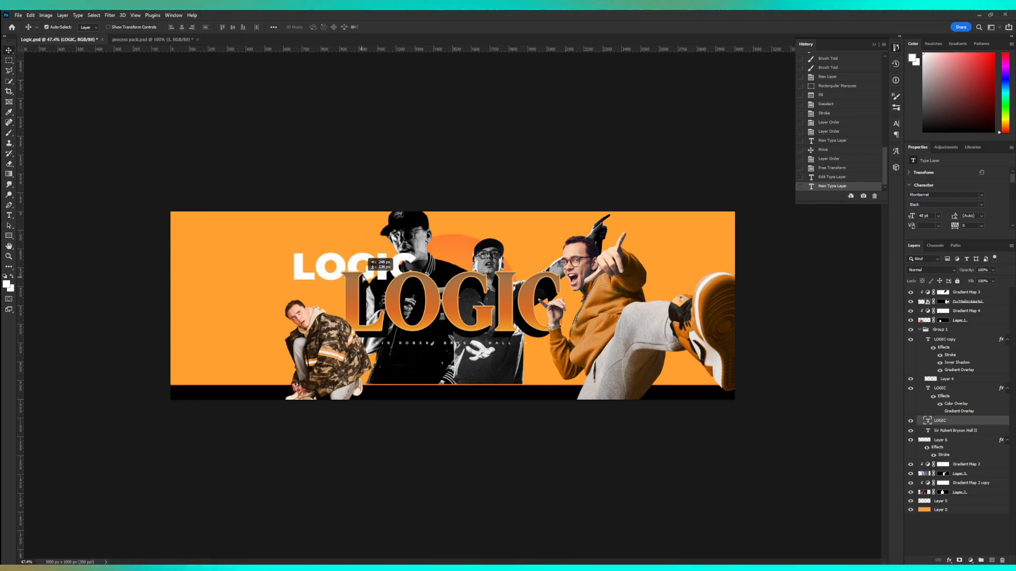
left_click_drag(968, 492, 979, 498)
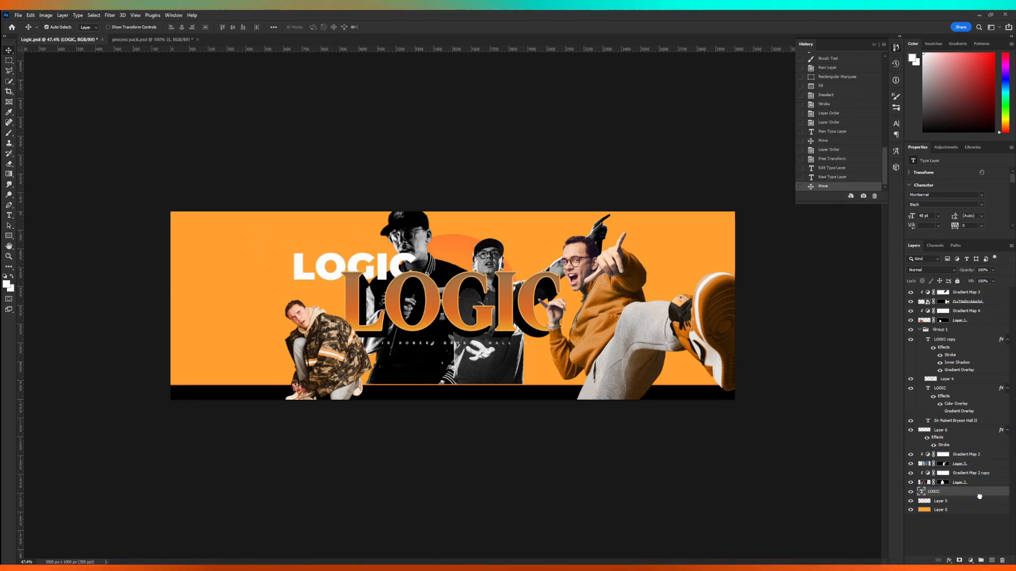
Skew the white LOGIC text into a forward slant and shift it slightly away from the capped cutout.
key("ctrl+t")
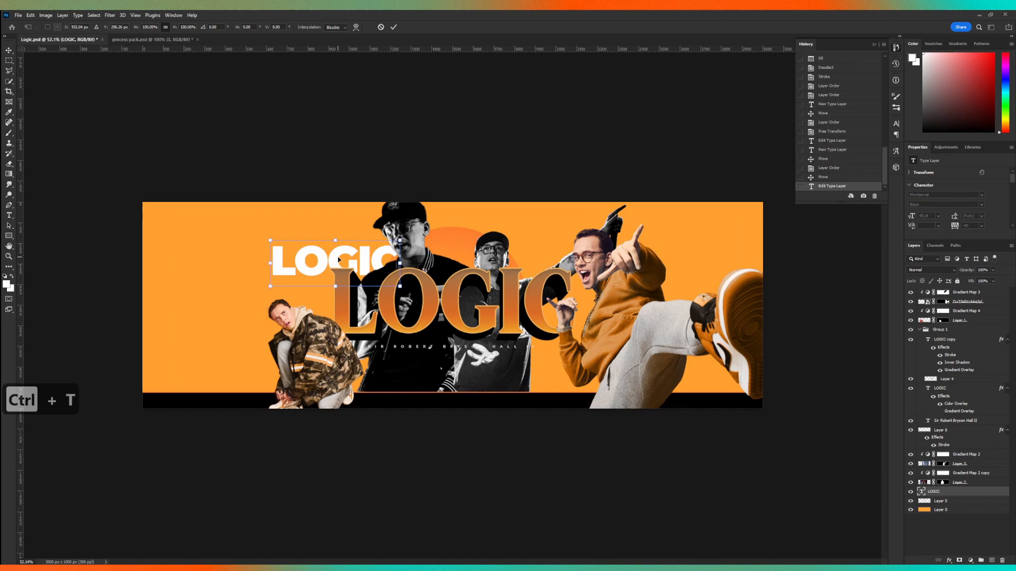
right_click(338, 256)
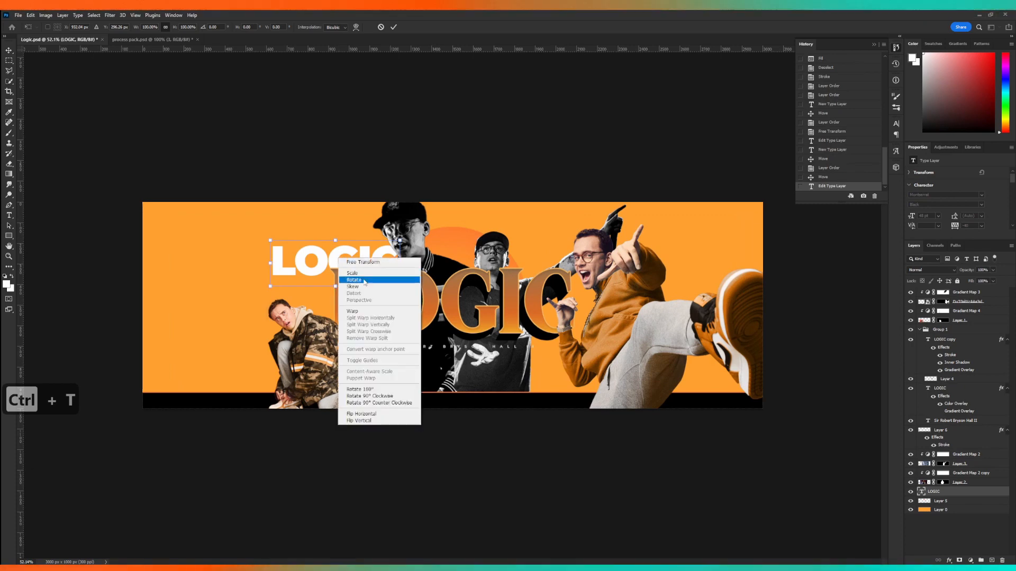
left_click(353, 287)
left_click_drag(336, 242, 308, 263)
key("Return")
scroll(318, 265, "up", 2)
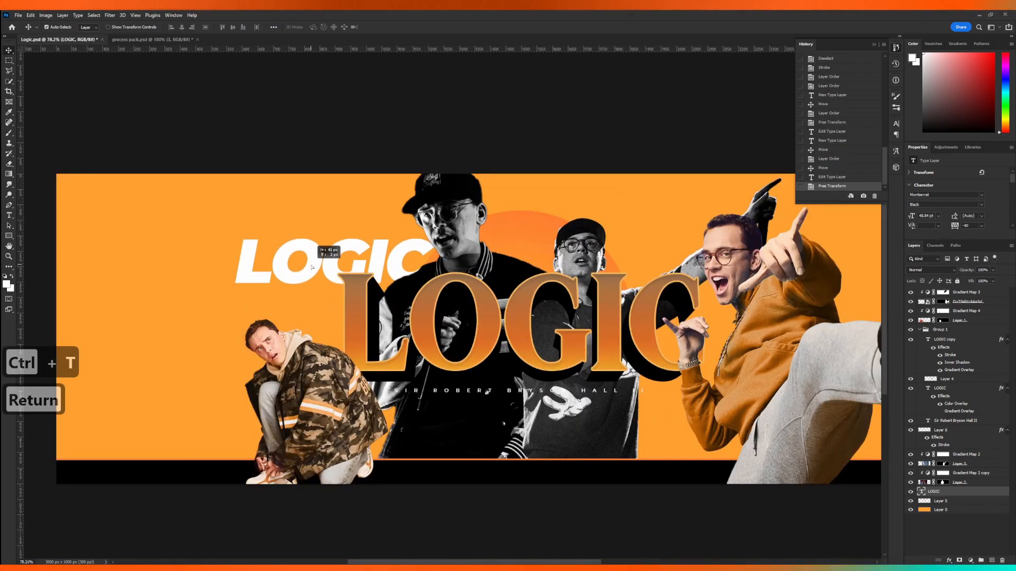
scroll(374, 291, "down", 3)
scroll(360, 283, "up", 2)
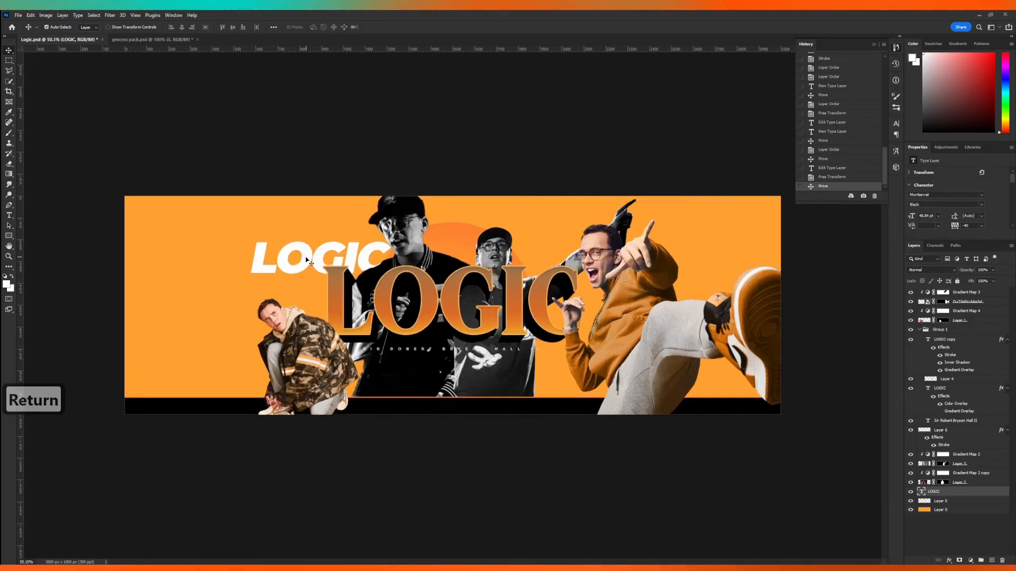
Undo the last text attempt and paste the rapper's birth date as a new text layer above the white LOGIC text.
key("ctrl+z")
key("ctrl+z")
key("ctrl+v")
key("ctrl+v")
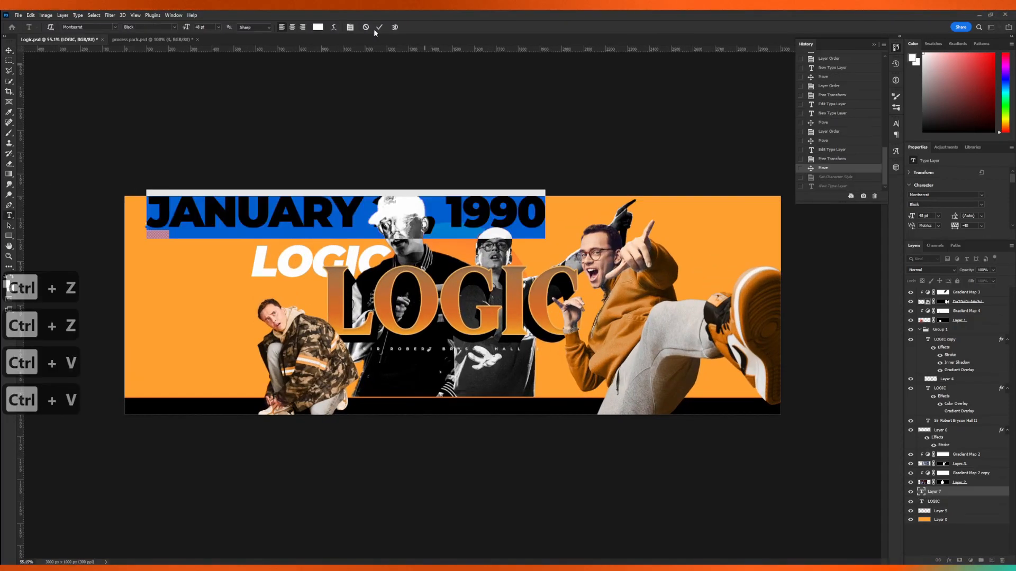
Format the birth-date text as Montserrat Medium at 6 pt with tracking 20.
left_click(218, 27)
left_click(211, 56)
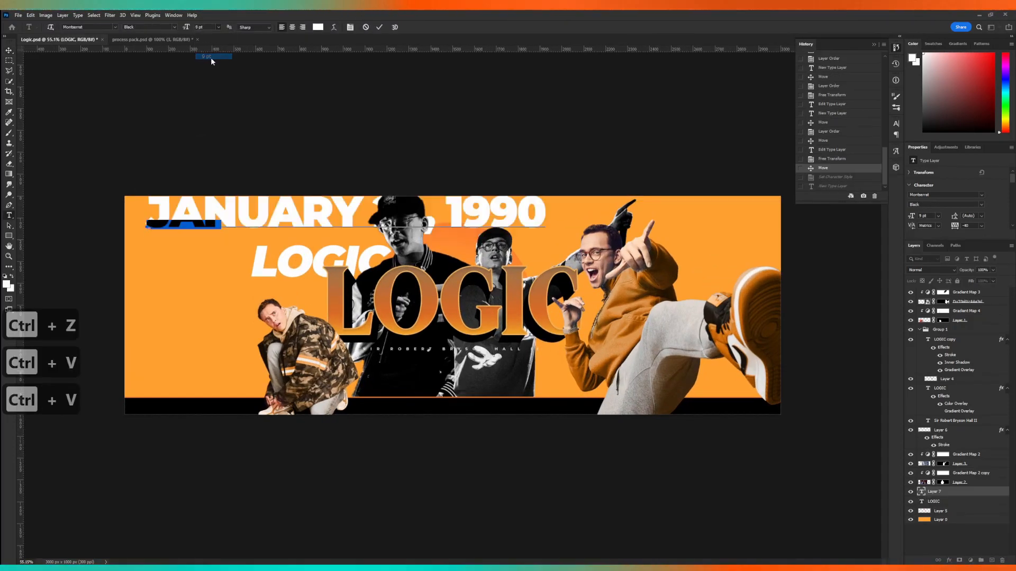
left_click(168, 27)
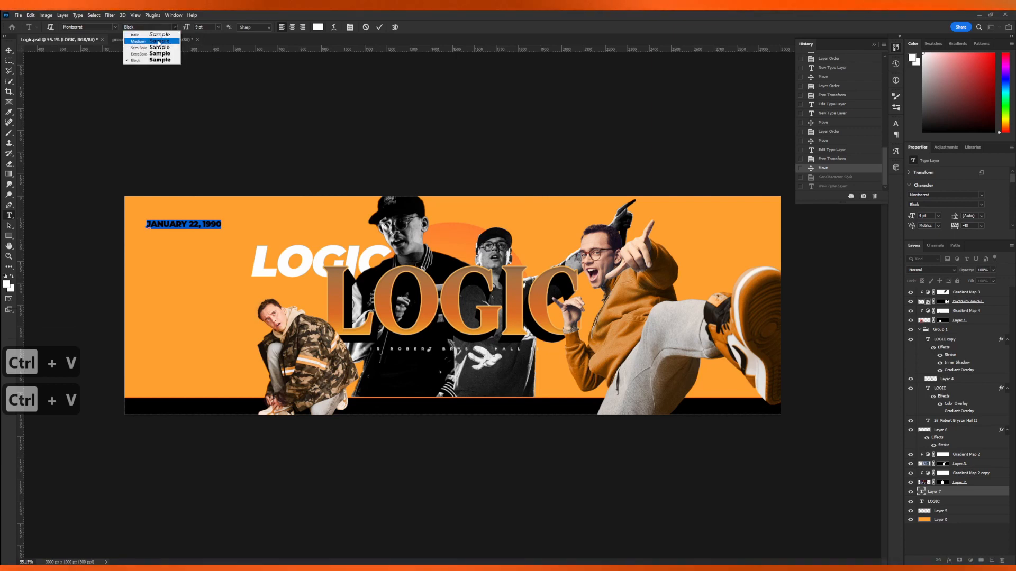
left_click(159, 43)
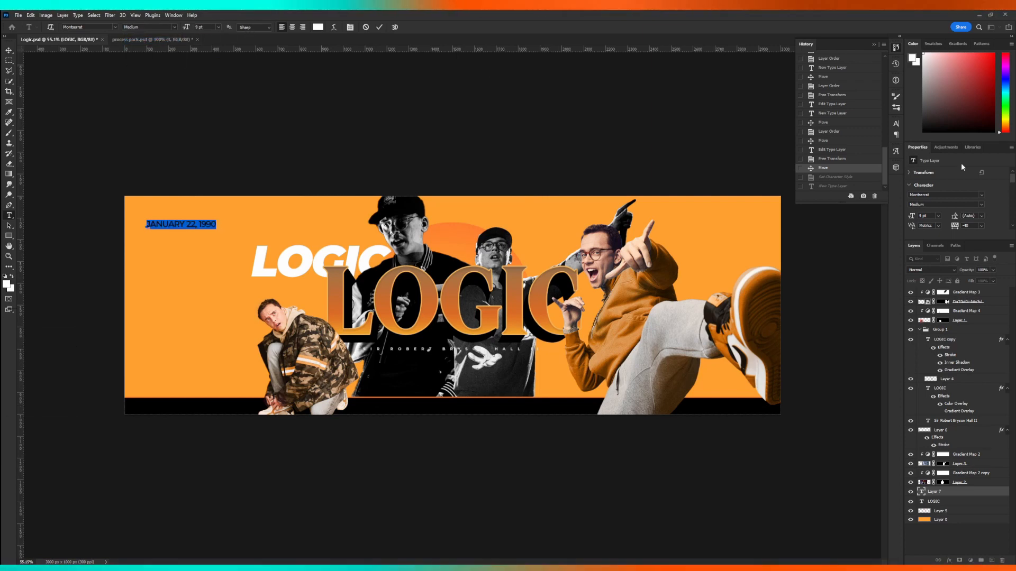
left_click_drag(953, 227, 911, 217)
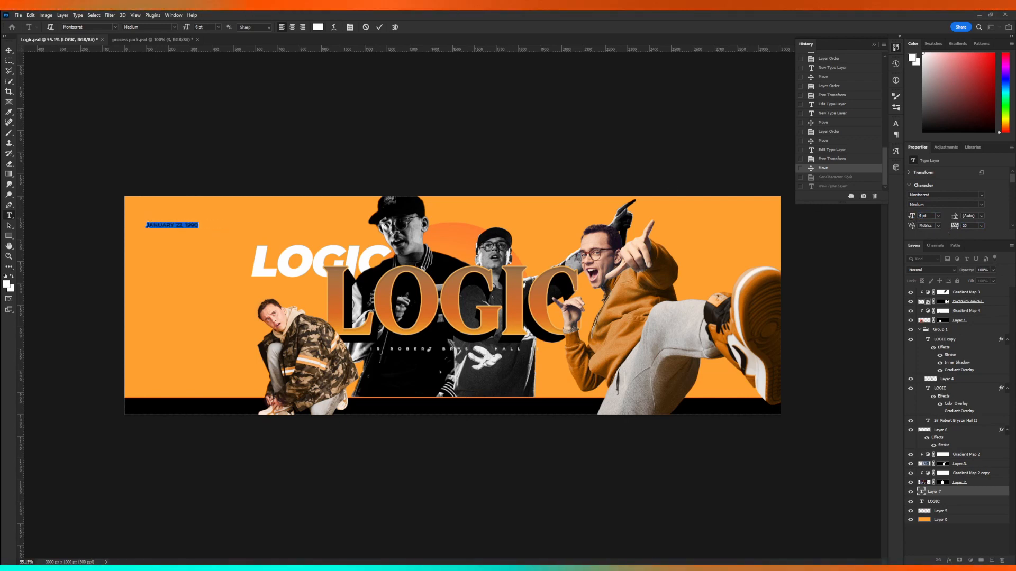
Position the birth-date text directly beneath the slanted white LOGIC text, aligned with its start.
key("ctrl+Return")
scroll(196, 230, "up", 3)
key("v")
left_click_drag(173, 228, 320, 306)
scroll(356, 277, "down", 5)
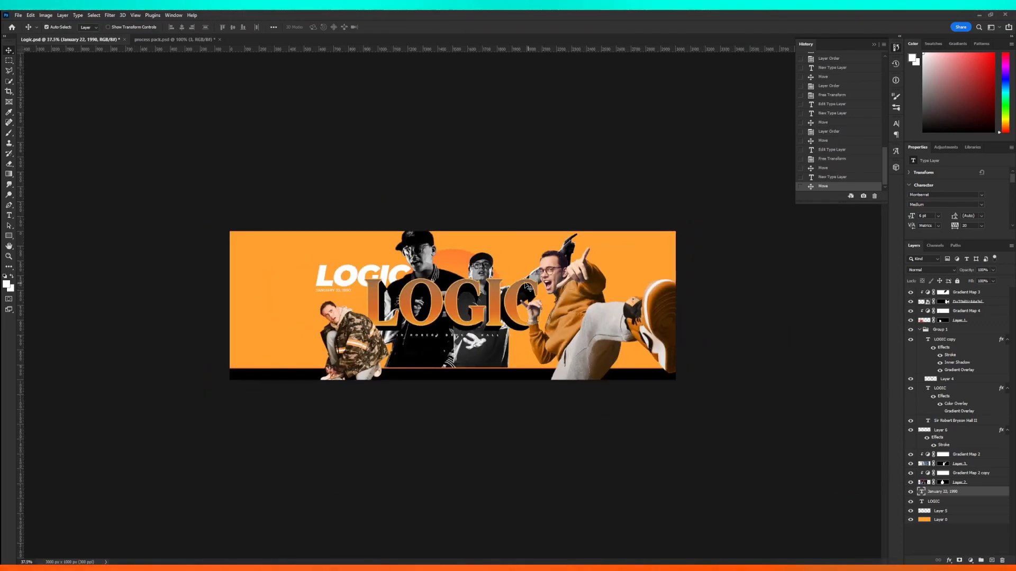
Draw a thin orange bar about 400 px wide on a new layer and duplicate it into small accent blocks scattered across the background.
key("m")
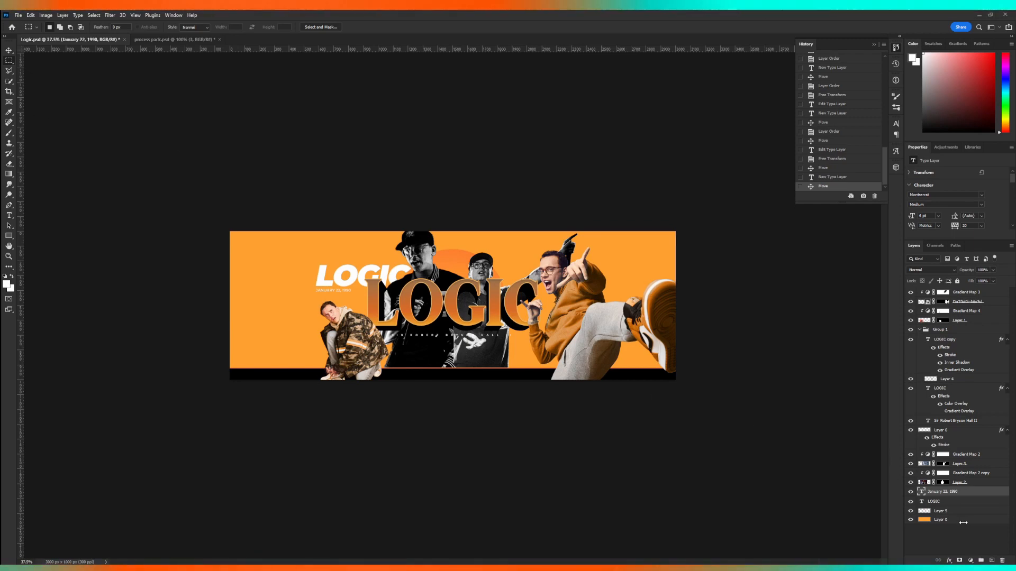
left_click(976, 455)
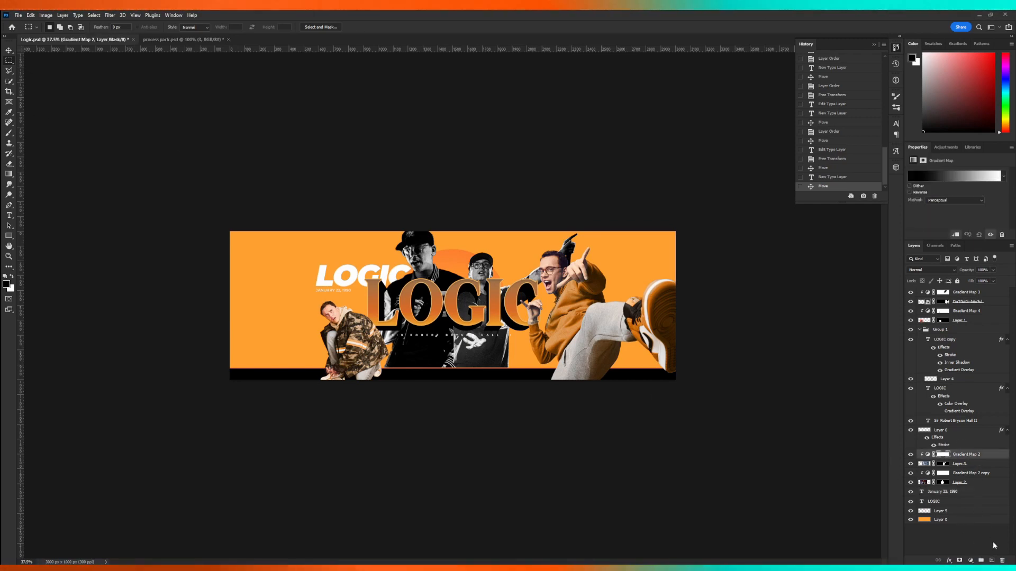
left_click(990, 560)
scroll(453, 306, "up", 3)
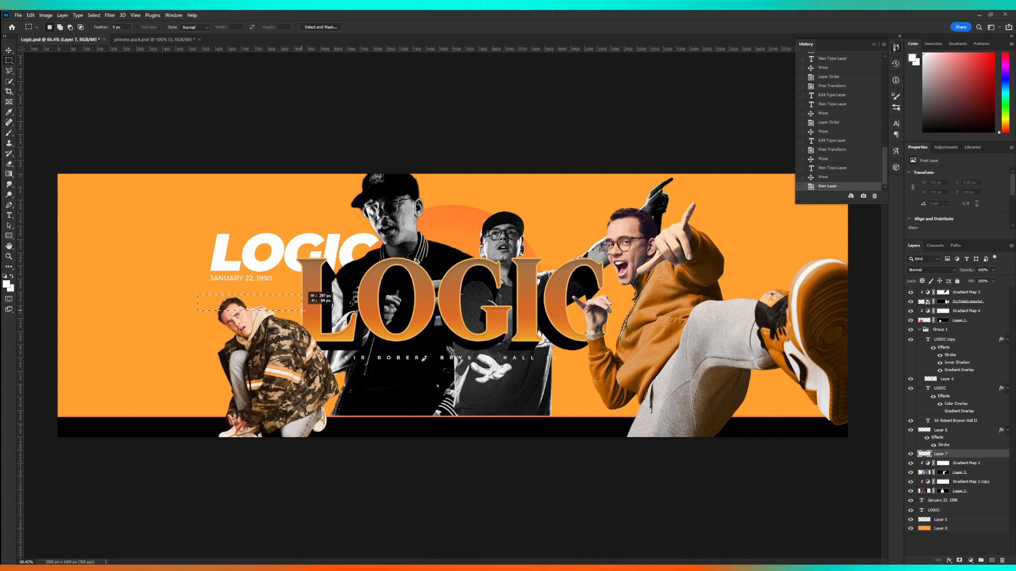
left_click_drag(198, 295, 292, 306)
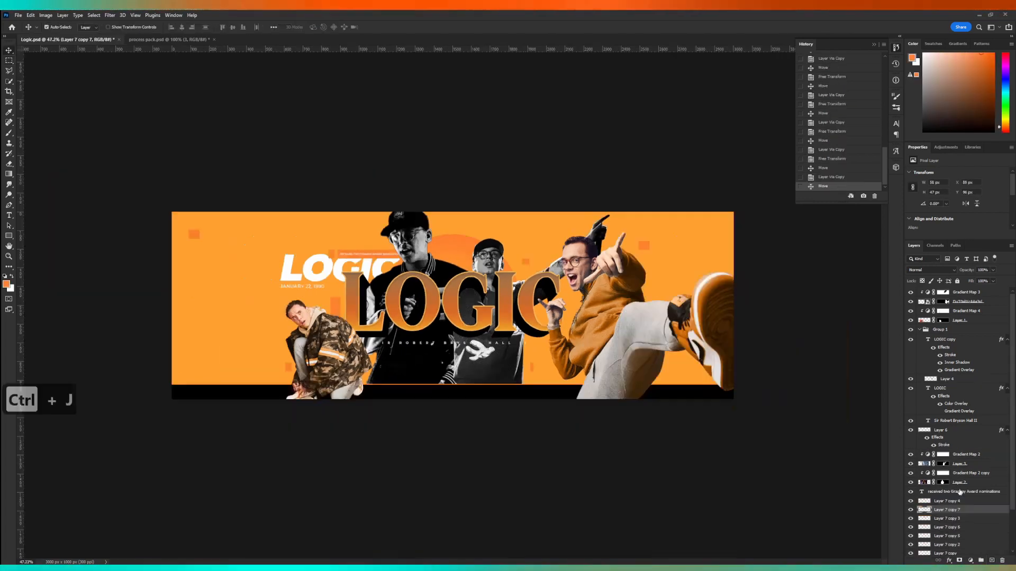
key("ctrl+j")
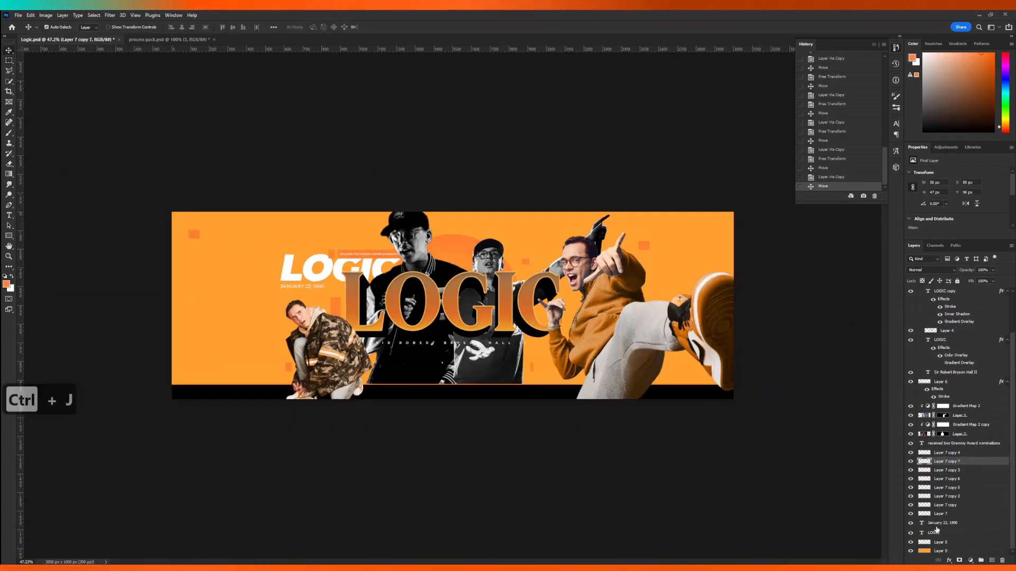
Add a darker orange full-height strip about 121 px wide along the banner's left edge on a new layer above the background.
left_click(937, 551)
left_click(990, 560)
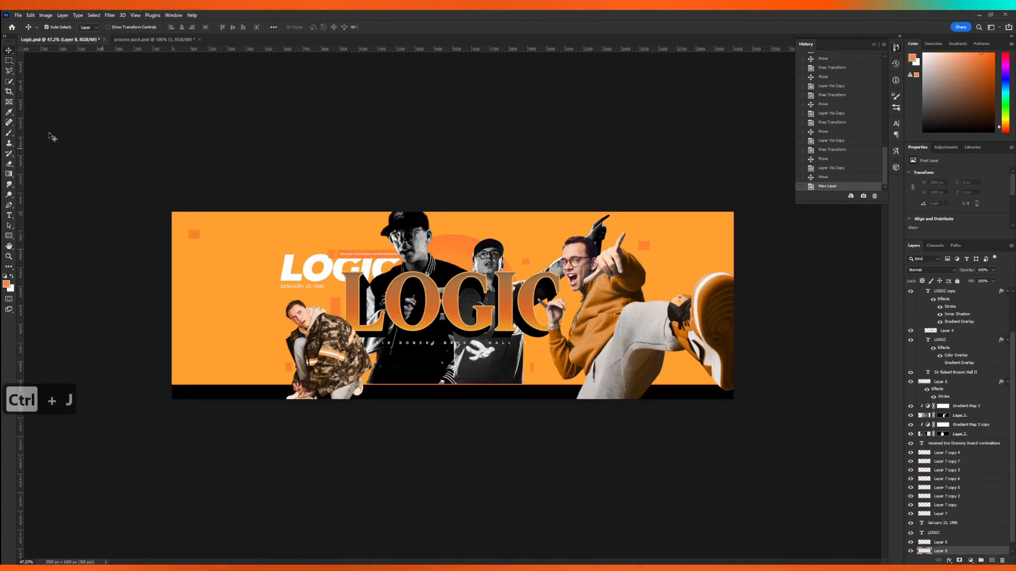
left_click_drag(172, 211, 193, 432)
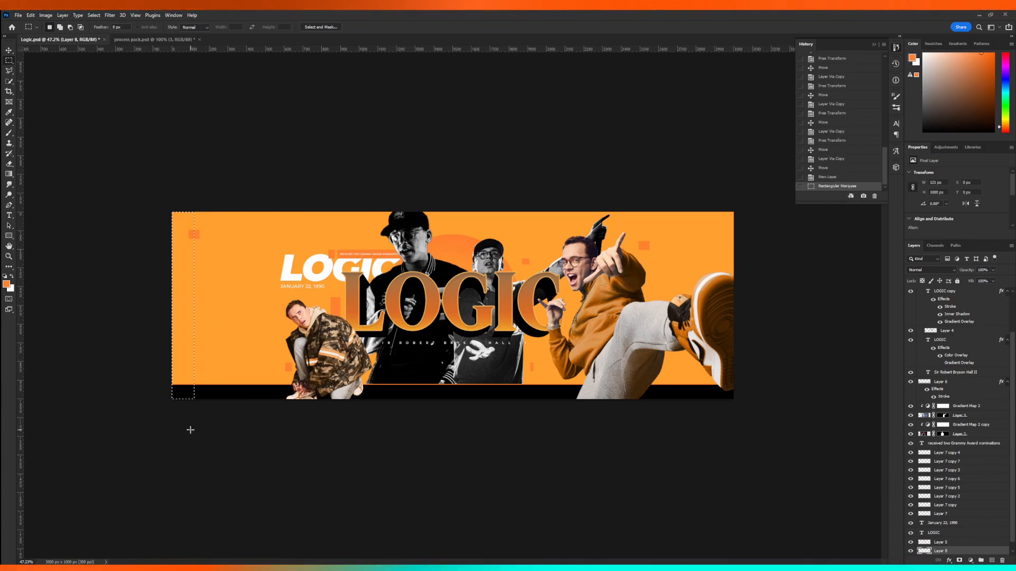
key("alt+BackSpace")
key("ctrl+d")
key("v")
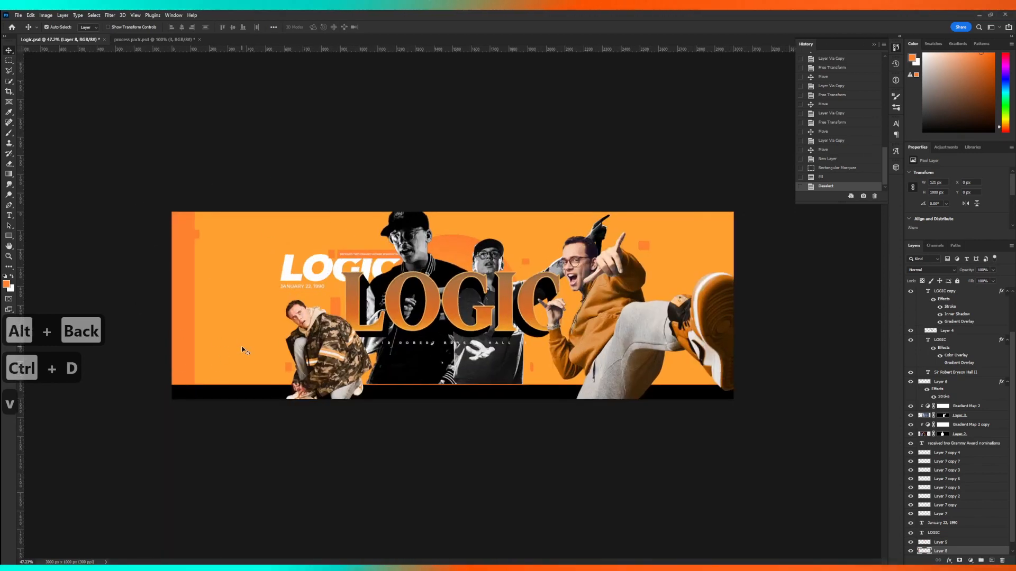
Add another white Montserrat Black text reading LOGIC and enlarge it to 575 pt.
left_click(9, 216)
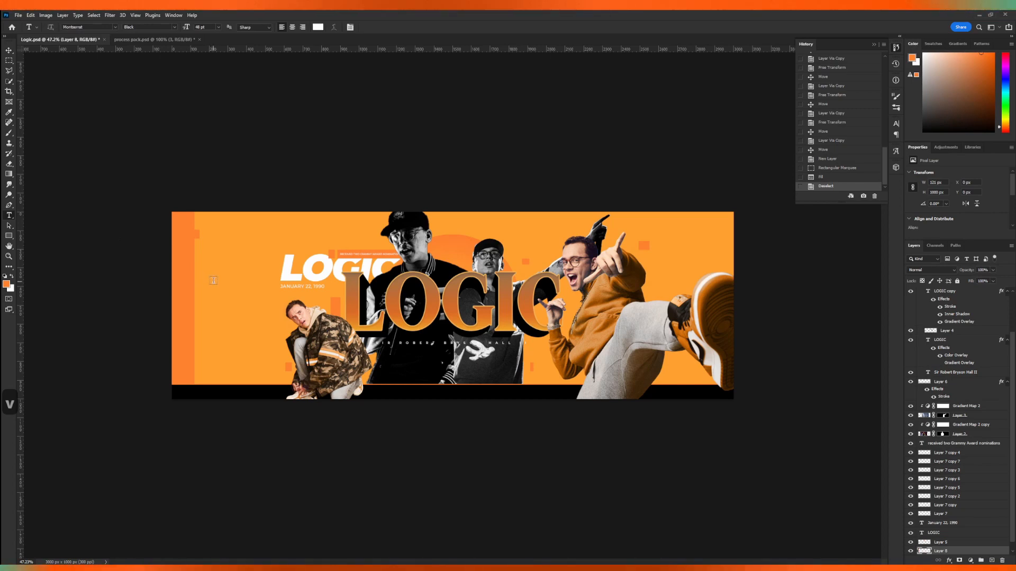
left_click(213, 280)
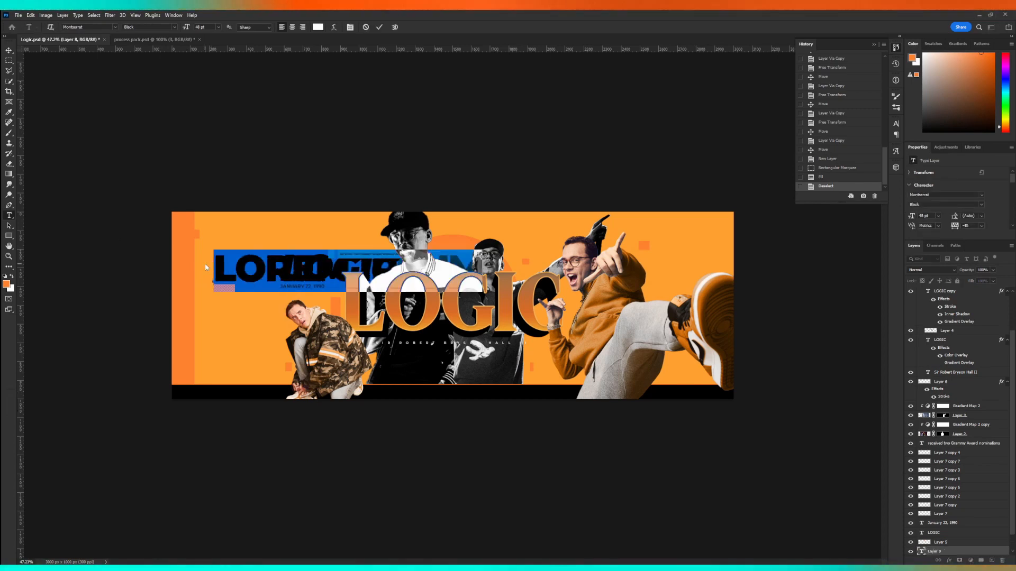
type("LOGIC")
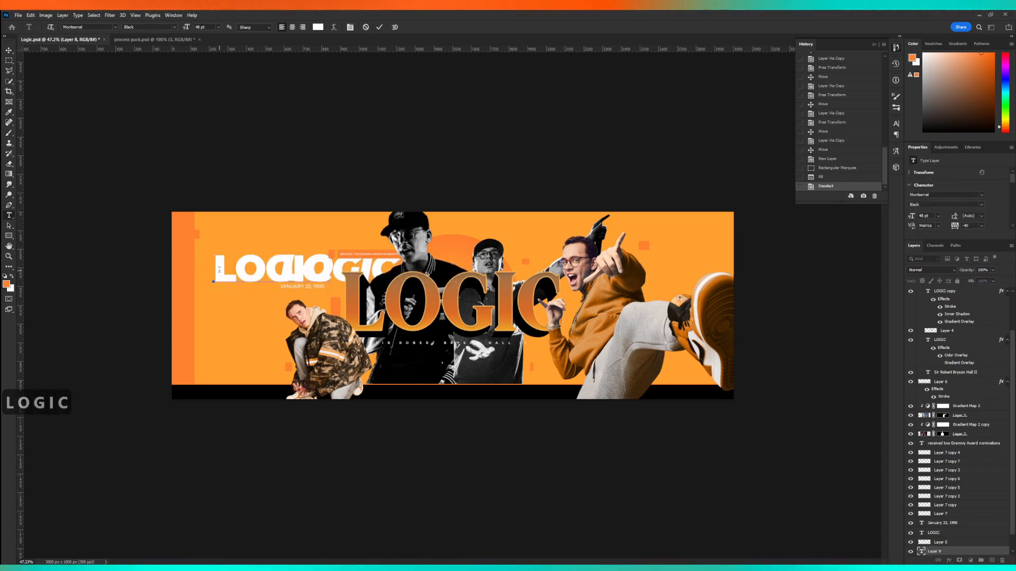
left_click_drag(219, 270, 418, 283)
left_click_drag(187, 28, 400, 50)
left_click(10, 51)
Position the oversized LOGIC text across the whole banner and move its layer directly above the orange background, below the strip layer.
key("ctrl+t")
scroll(658, 234, "down", 2)
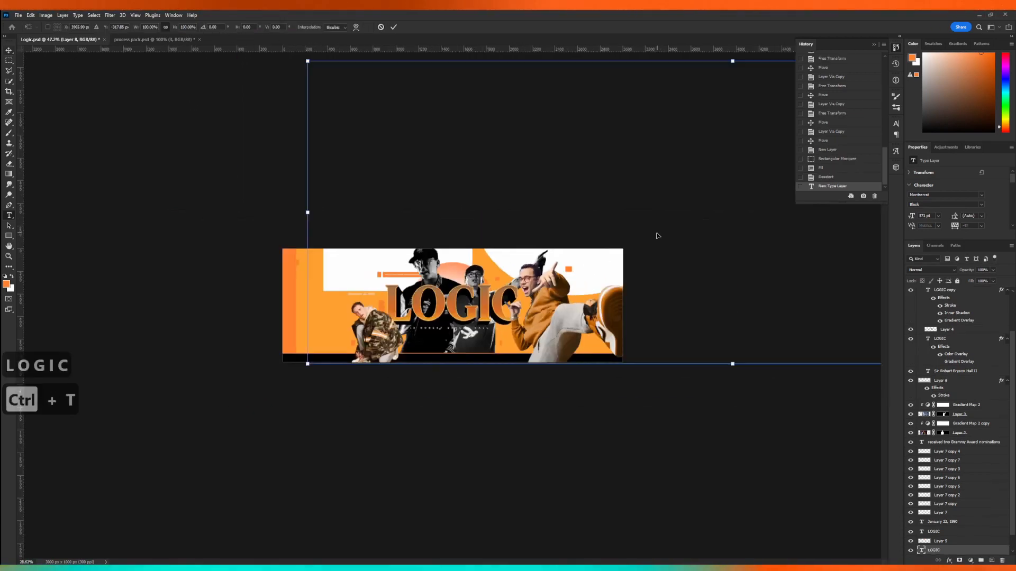
left_click_drag(499, 316, 539, 325)
left_click_drag(449, 327, 413, 323)
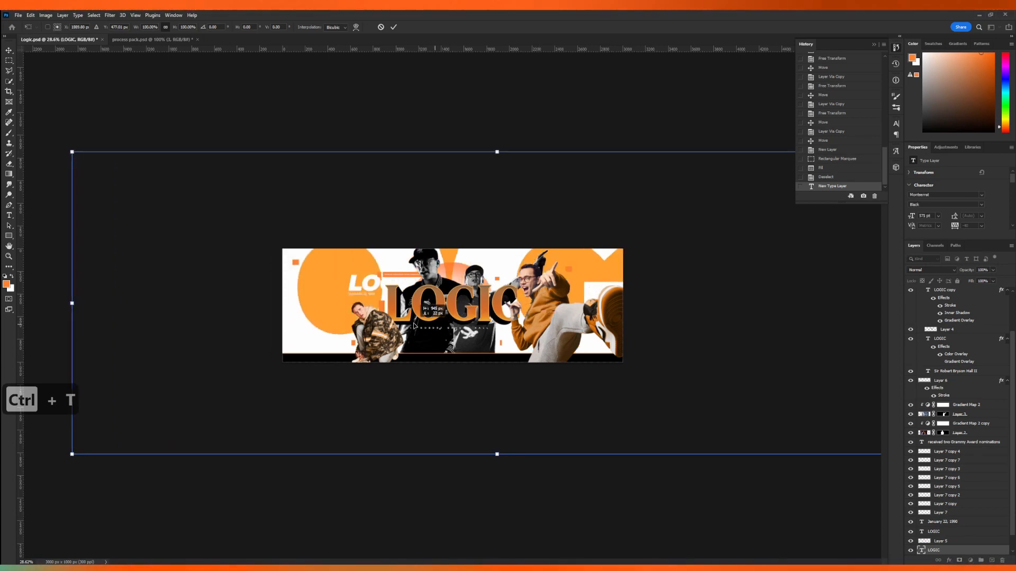
key("Return")
scroll(935, 528, "down", 1)
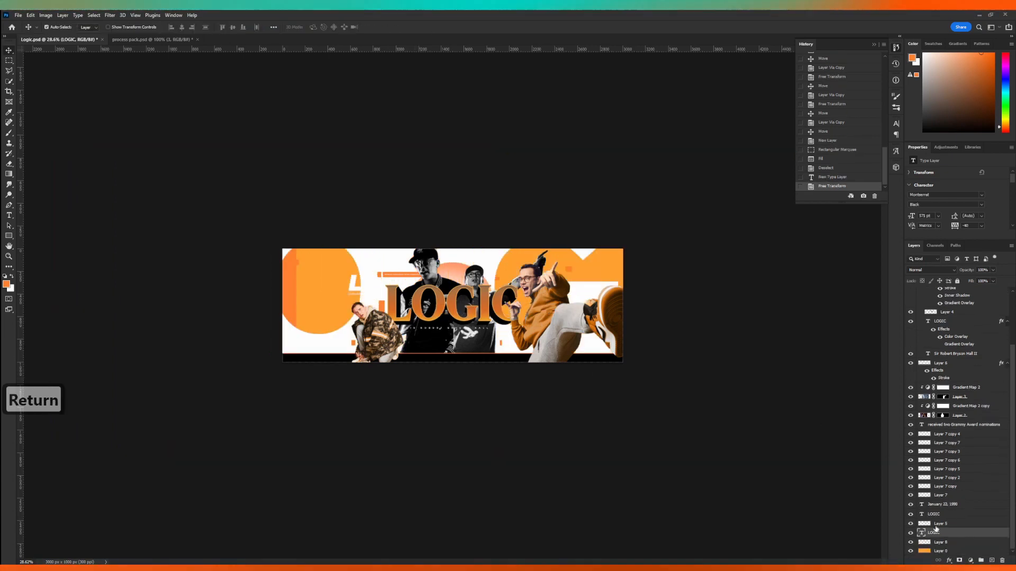
scroll(835, 486, "up", 6)
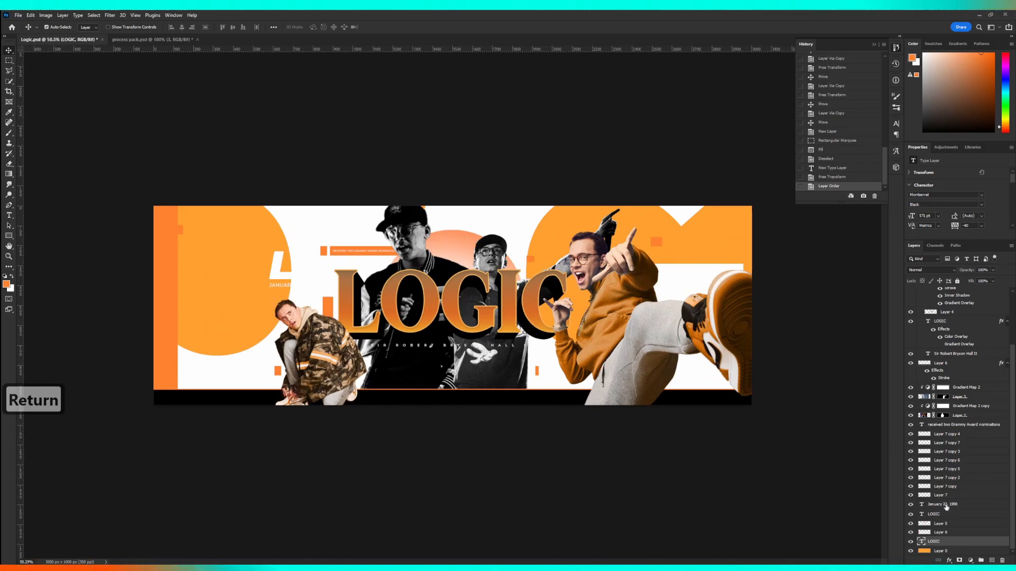
Set the oversized LOGIC text's fill opacity to 0% and give it a dark brown #381f09 inner shadow, softened by increasing its size and opacity.
double_click(973, 543)
key("ctrl+plus")
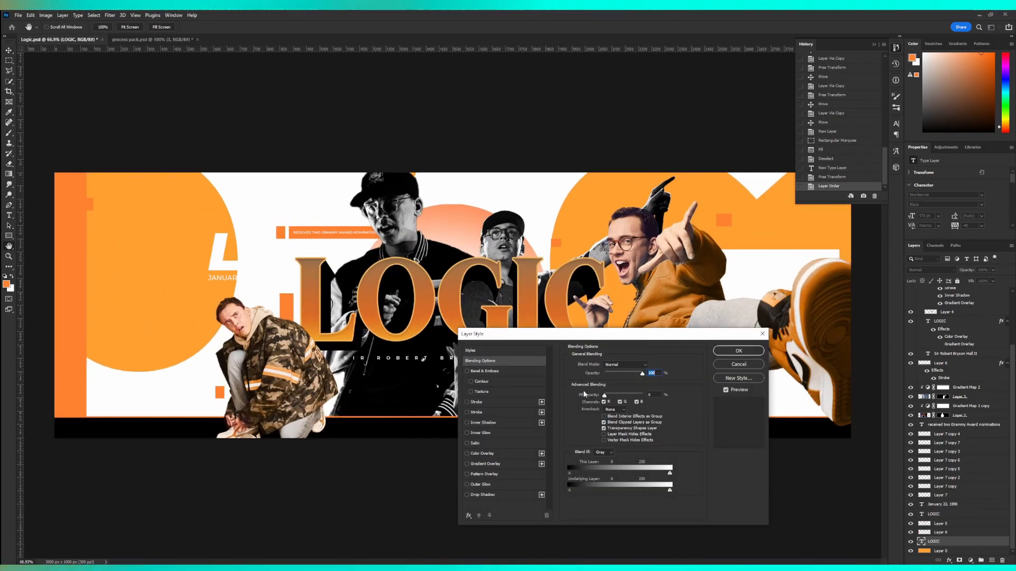
left_click_drag(582, 389, 569, 394)
left_click(483, 422)
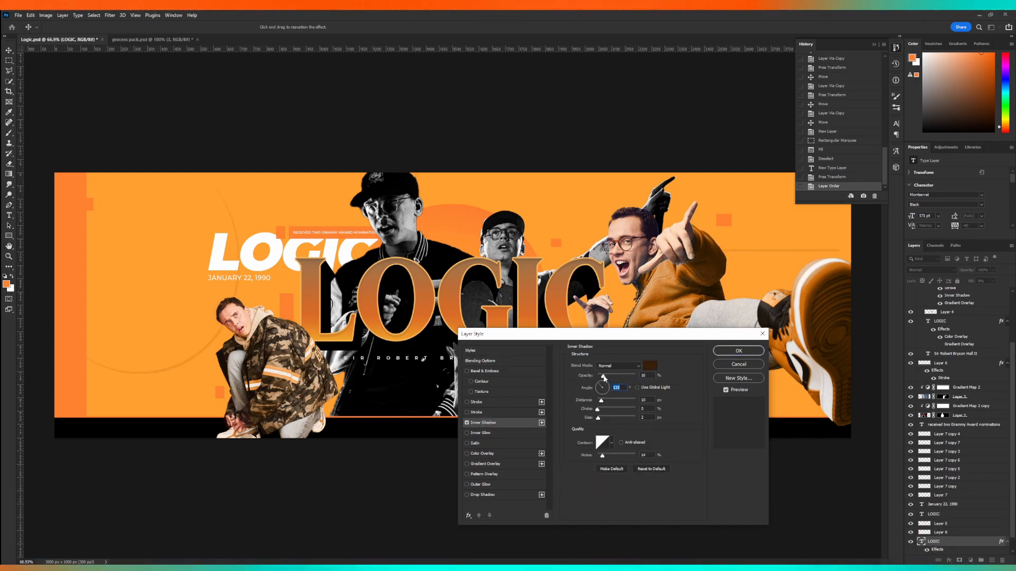
left_click(647, 366)
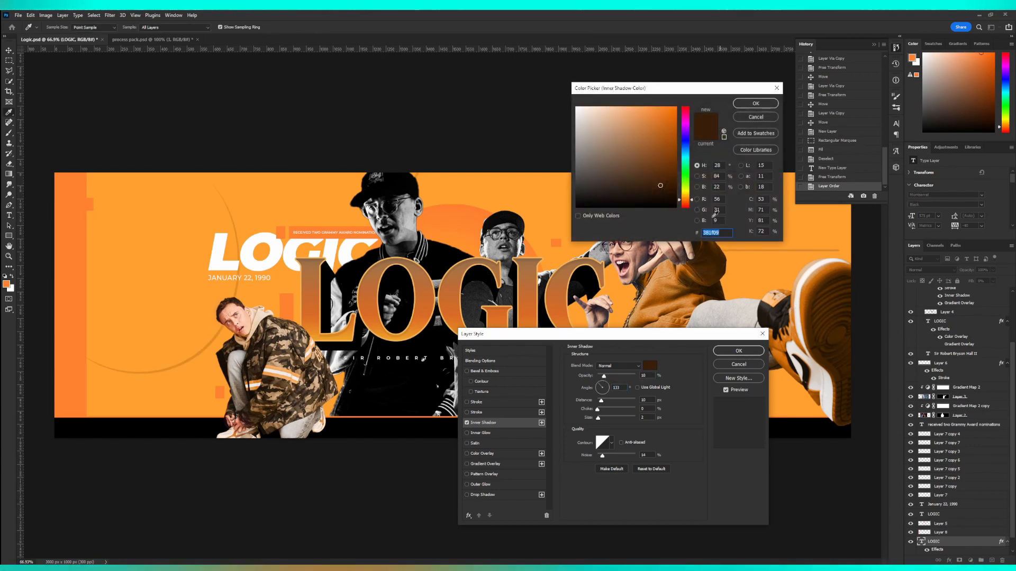
left_click(755, 104)
left_click_drag(598, 417, 610, 417)
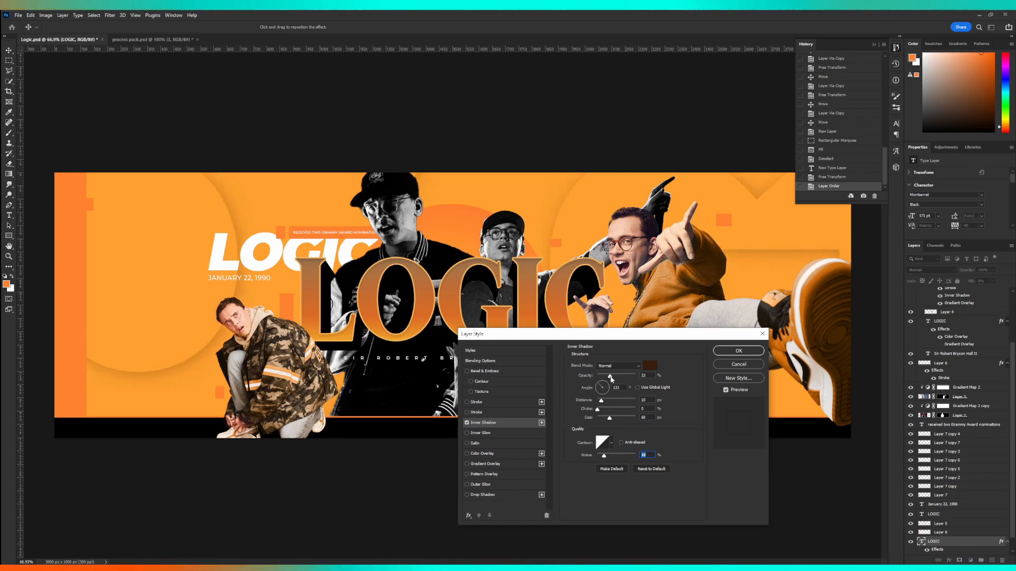
left_click(739, 351)
Move the oversized shadowed LOGIC lettering horizontally to the right across the banner.
scroll(576, 303, "down", 2)
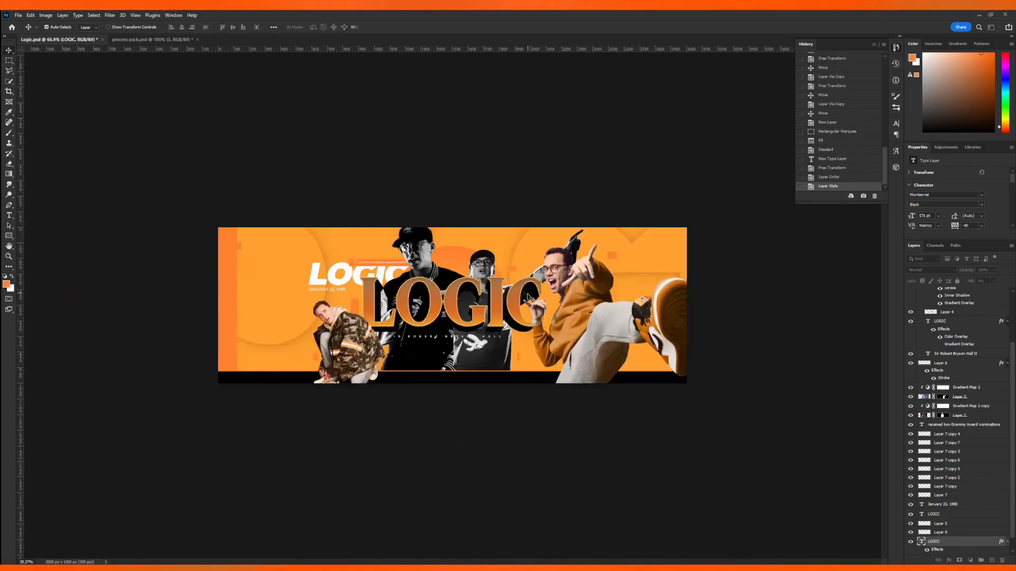
key("ctrl+t")
left_click_drag(517, 302, 655, 302)
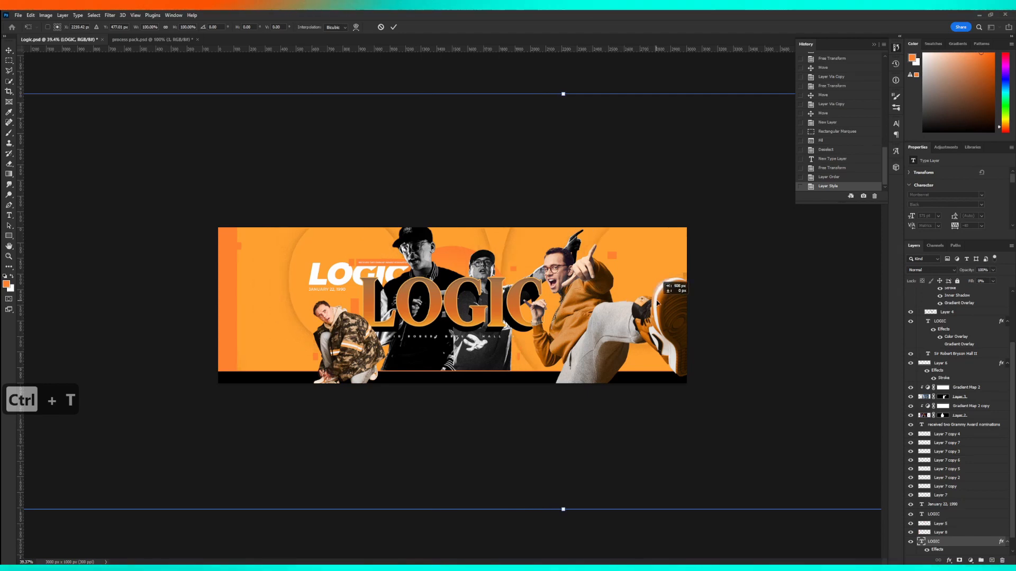
key("Return")
scroll(397, 231, "up", 1)
scroll(284, 244, "down", 2)
Duplicate the oversized LOGIC text, rotate the copy 90° and scale it down to about 39%.
key("ctrl+j")
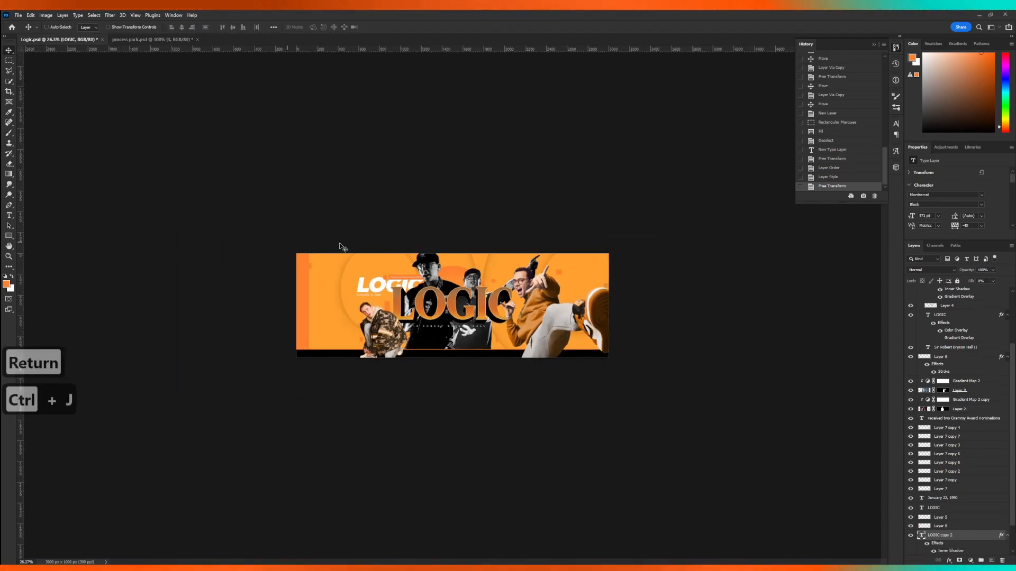
key("ctrl+t")
left_click_drag(439, 127, 675, 231)
scroll(675, 232, "down", 3)
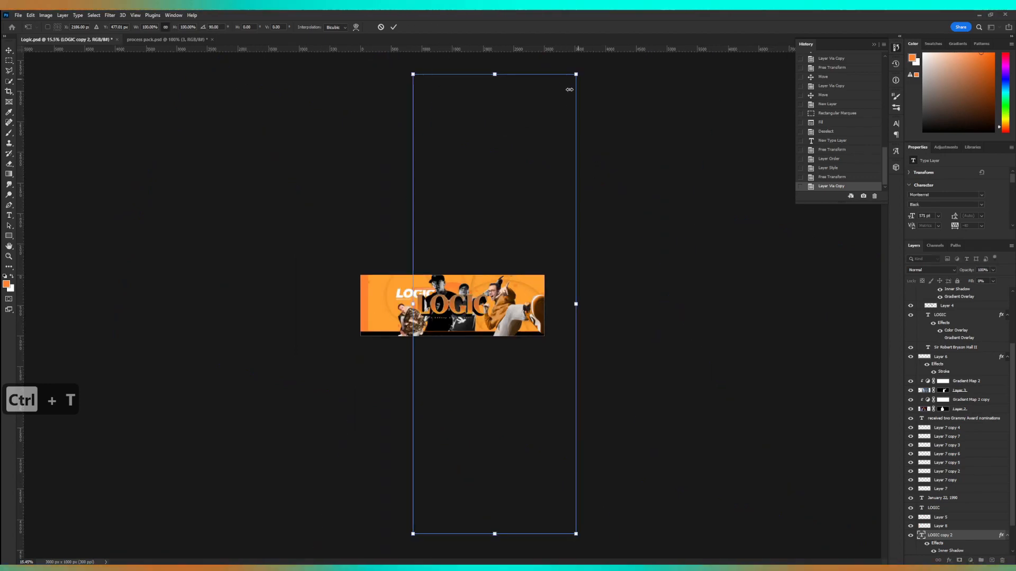
left_click_drag(574, 87, 528, 185)
scroll(528, 186, "up", 3)
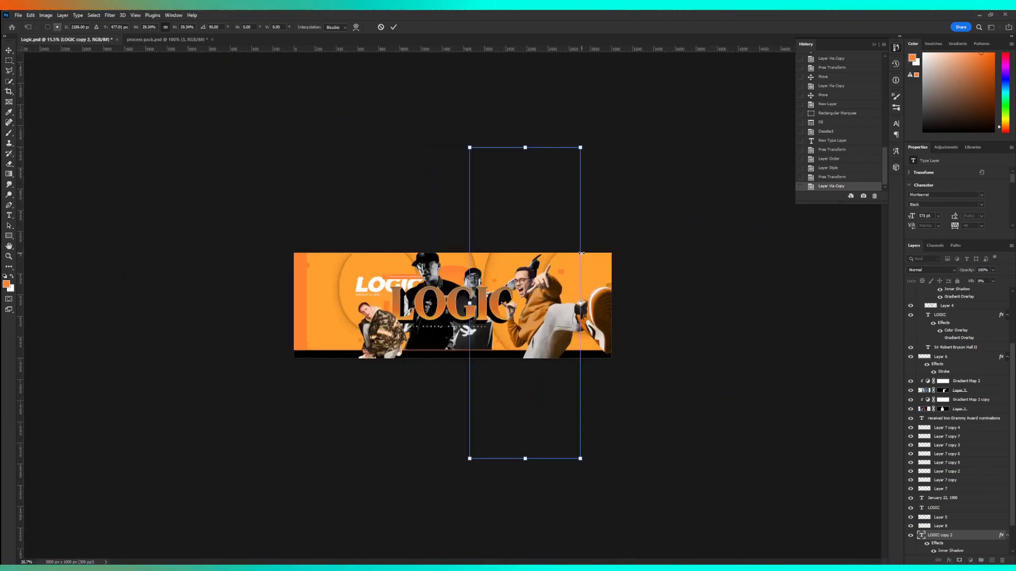
key("Return")
Move the vertical LOGIC copy to the banner's right end behind the kicking cutout.
scroll(579, 267, "up", 2)
key("ctrl+t")
left_click_drag(579, 267, 662, 262)
key("Return")
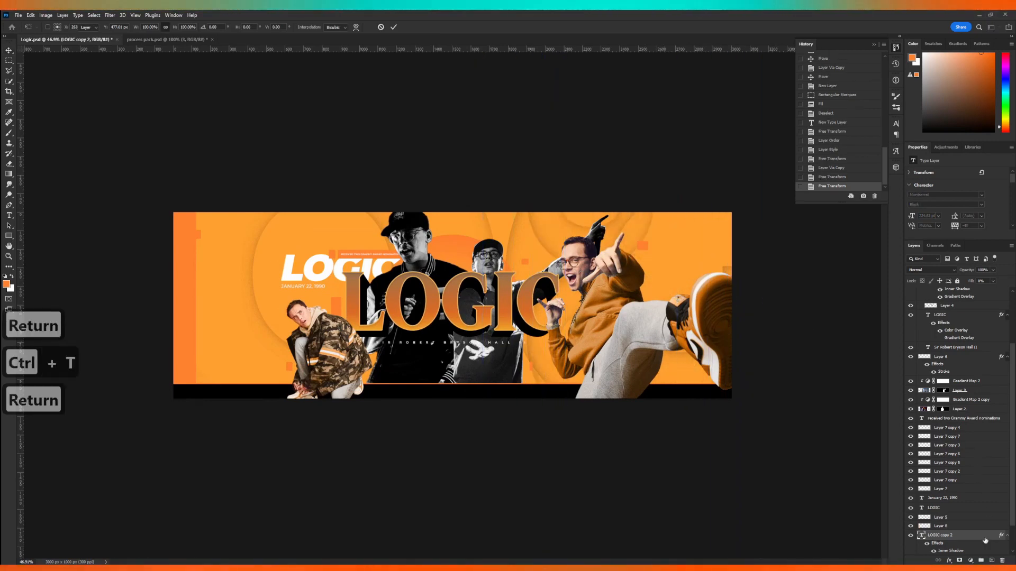
Restore the vertical LOGIC copy's fill to 100% and replace its inner shadow with a reversed orange gradient overlay at 70% scale.
double_click(985, 540)
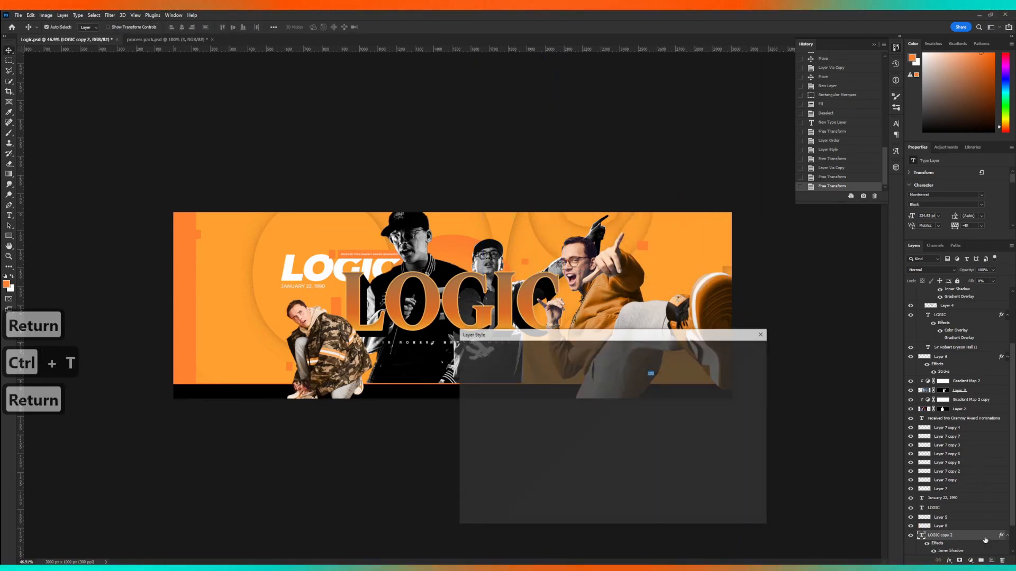
left_click_drag(605, 395, 642, 396)
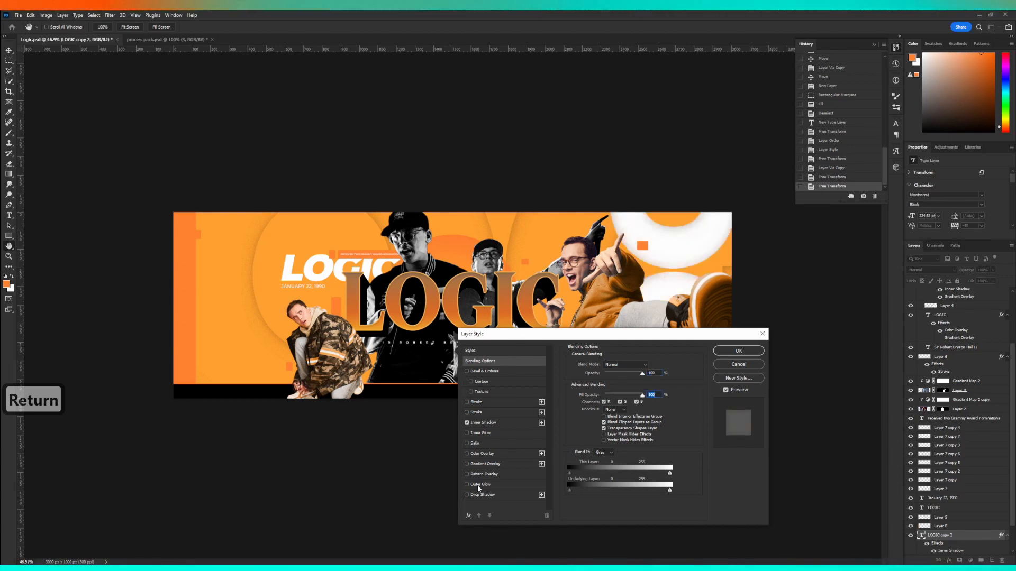
left_click(468, 425)
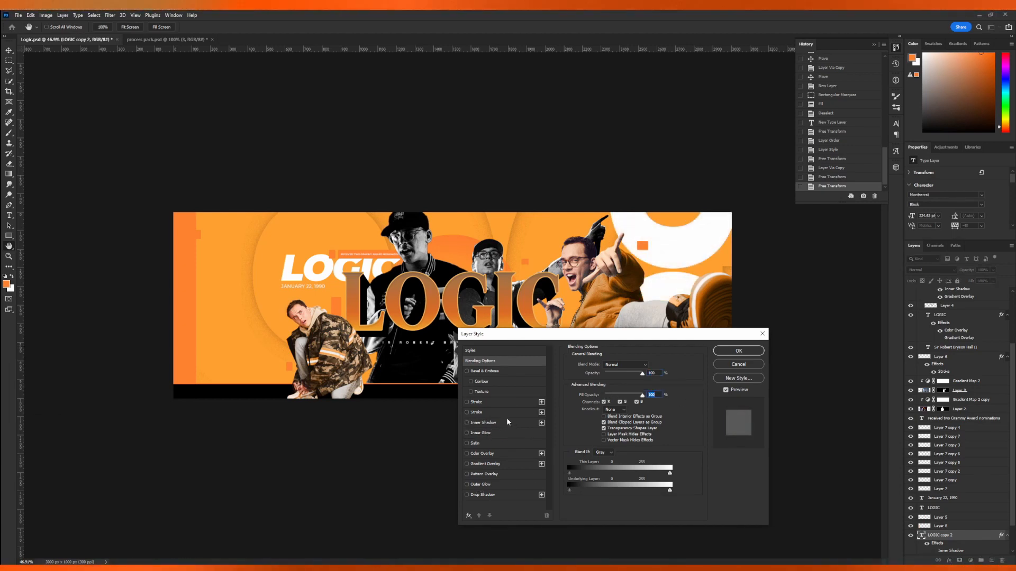
left_click(489, 464)
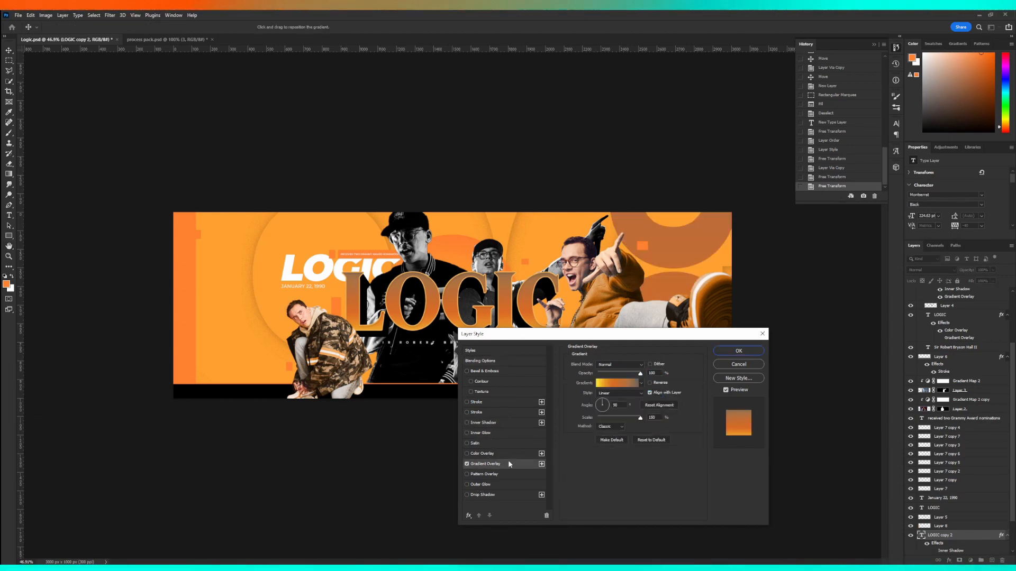
left_click_drag(654, 340, 375, 333)
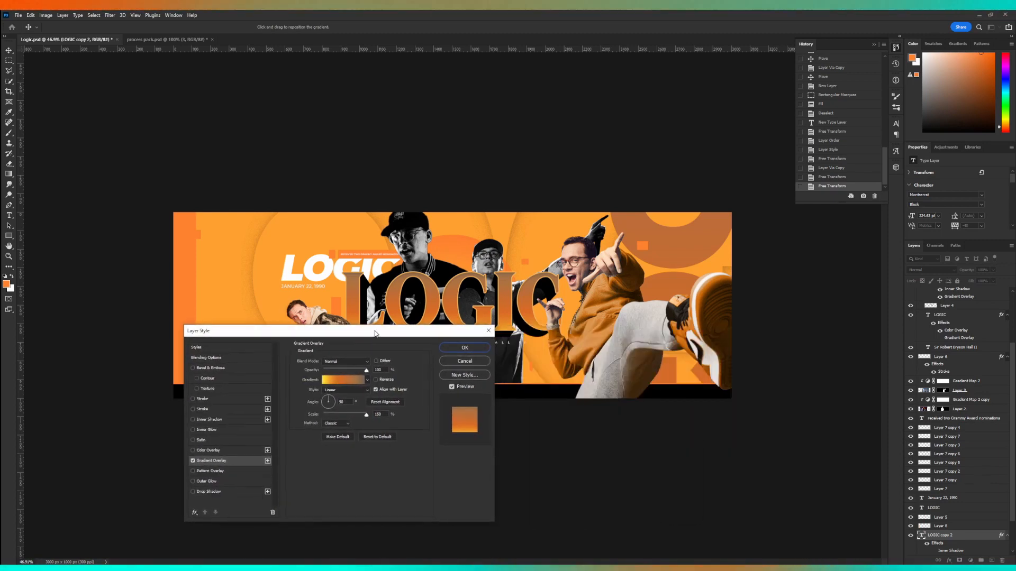
left_click(376, 380)
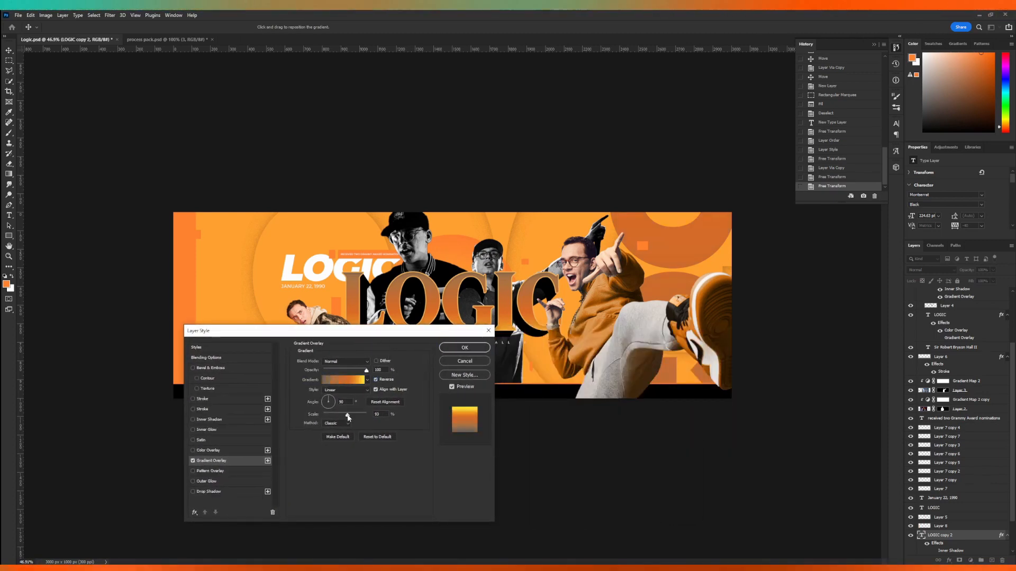
left_click_drag(342, 415, 339, 418)
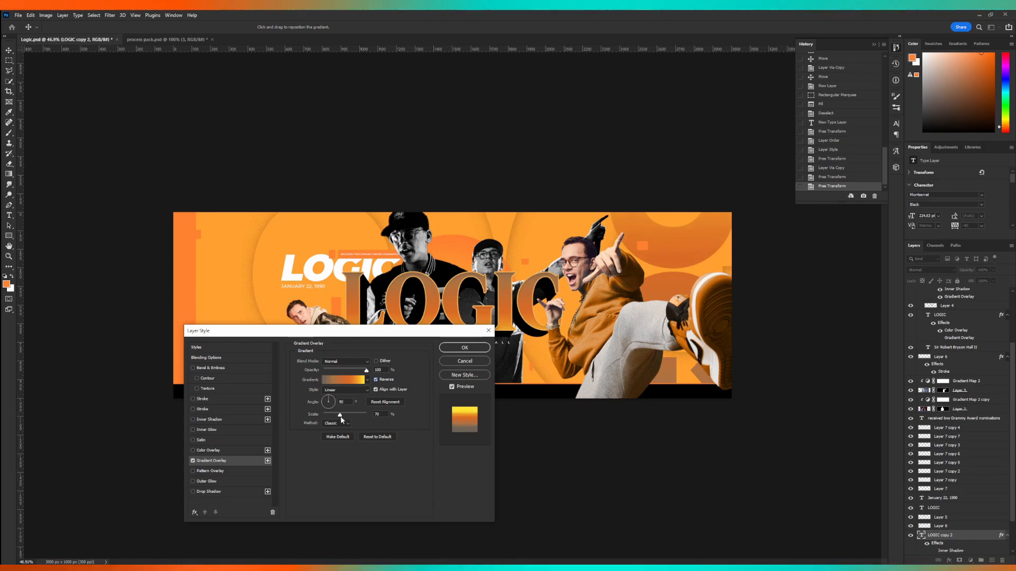
left_click(468, 347)
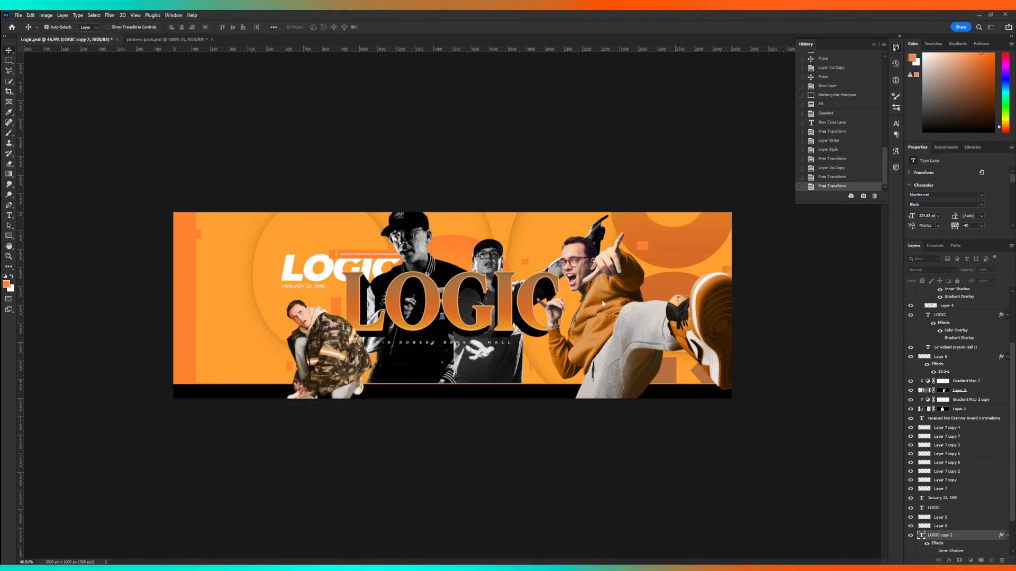
Add and align small white texts reading verified artist, Logic and 23.3 million monthly listeners between the edge strip and the italic LOGIC text.
scroll(705, 264, "down", 5)
scroll(705, 265, "up", 6)
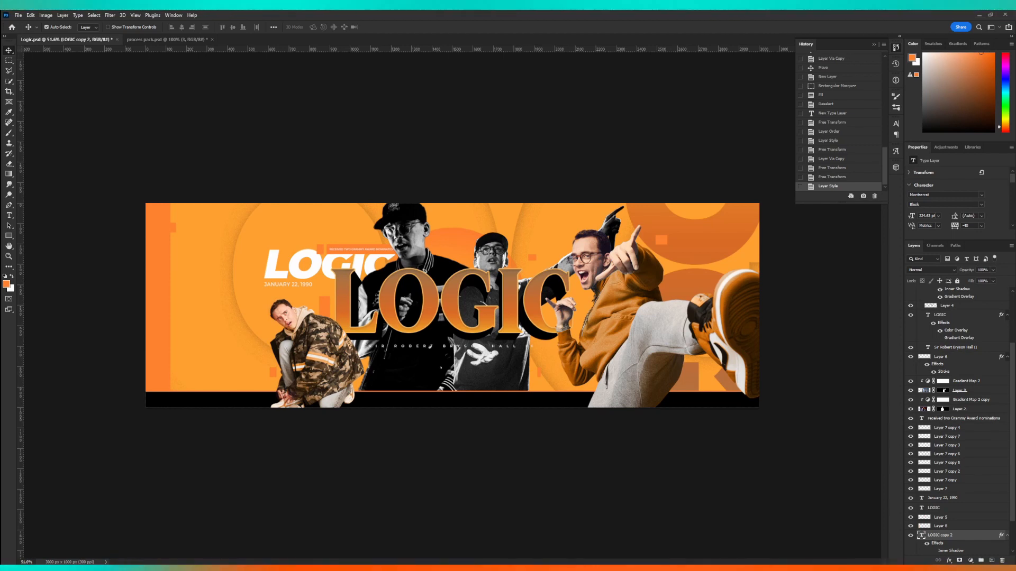
scroll(141, 274, "up", 4)
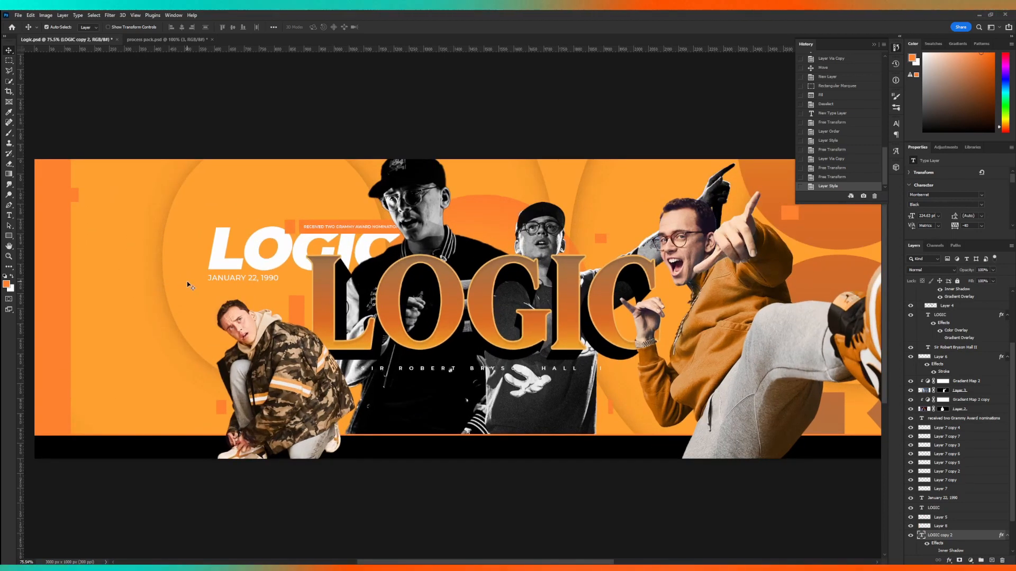
scroll(188, 286, "down", 1)
scroll(144, 294, "up", 3)
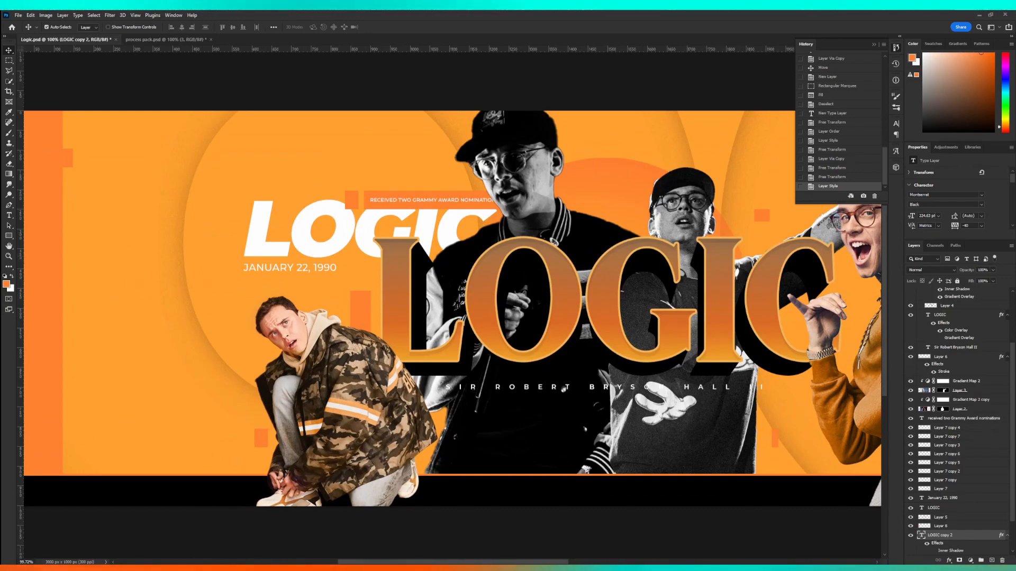
left_click(10, 216)
scroll(263, 269, "up", 3)
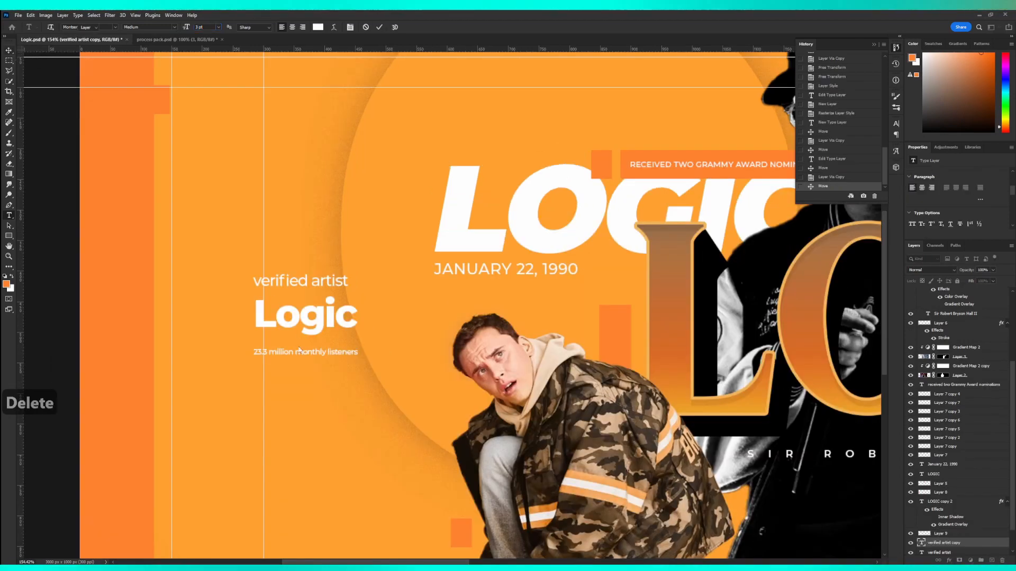
scroll(299, 350, "up", 3)
left_click_drag(299, 349, 301, 348)
left_click_drag(313, 242, 329, 243)
scroll(277, 347, "down", 4)
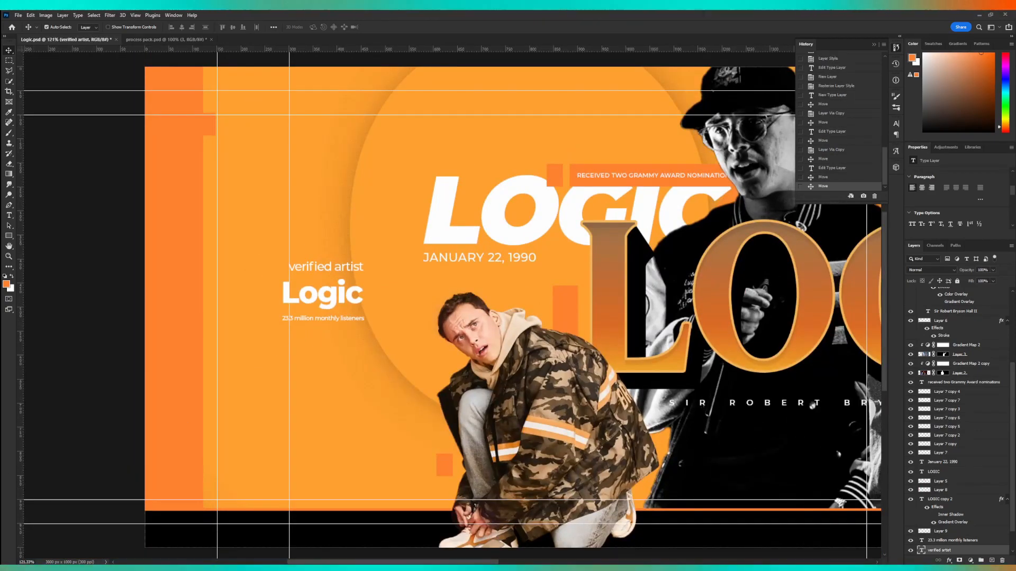
Place the blue verified badge image in the banner and shrink it beside the verified artist text.
left_click_drag(548, 312, 547, 312)
key("Return")
scroll(586, 202, "down", 3)
key("ctrl+t")
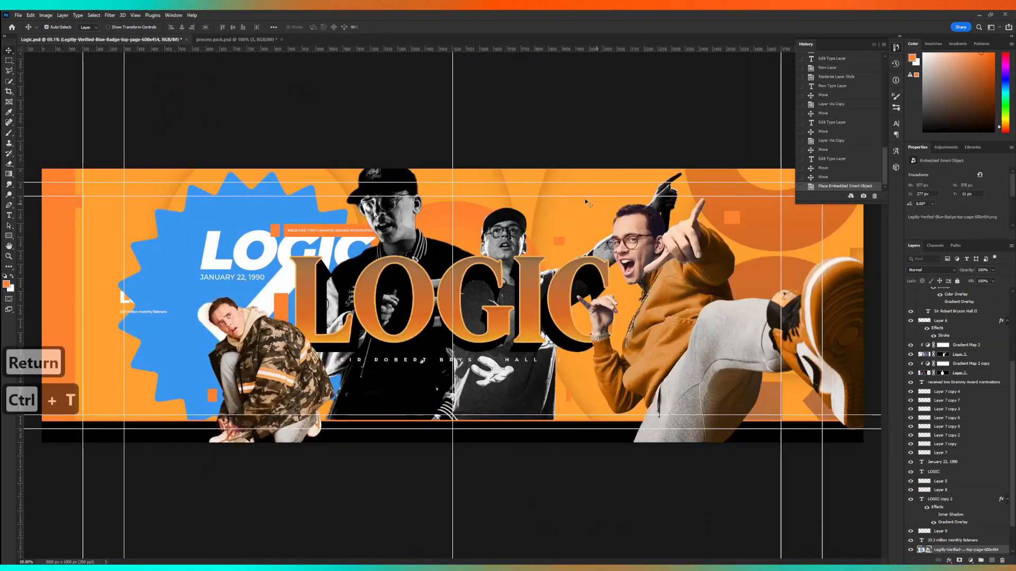
left_click_drag(385, 173, 265, 280)
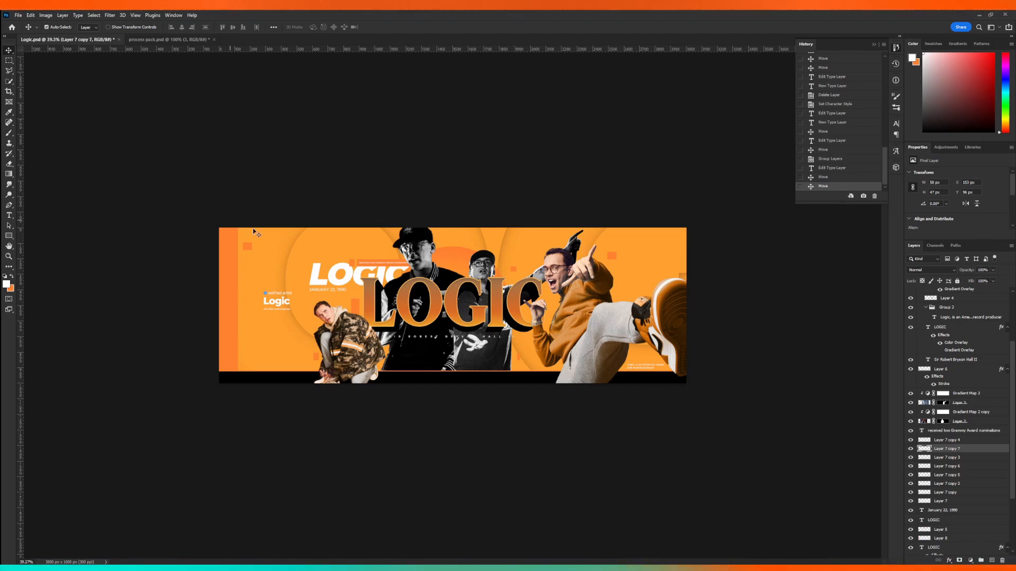
Bring ripped paper texture 3 from the process pack document into the banner and place it at the lower-left corner.
left_click(157, 41)
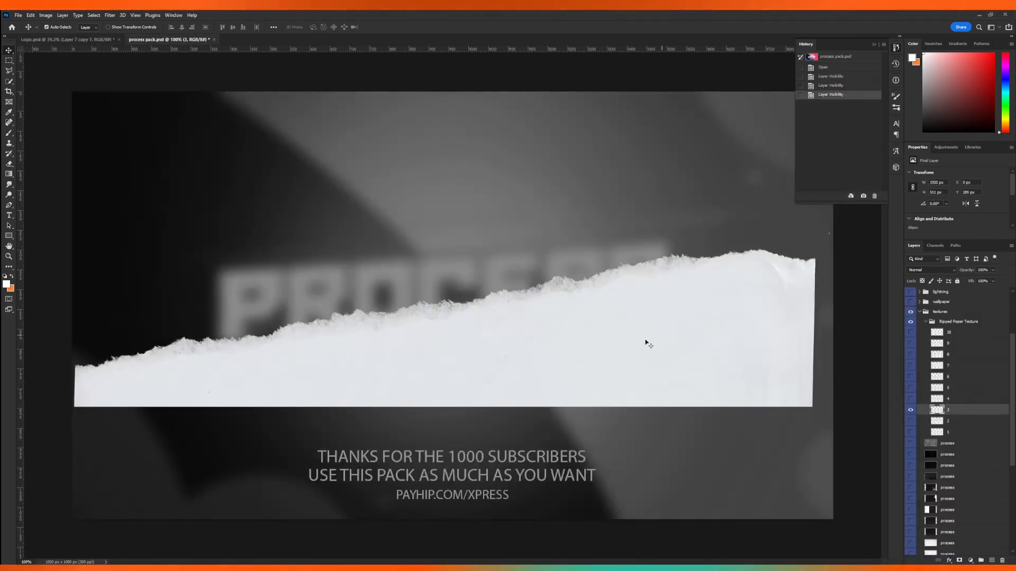
left_click_drag(646, 343, 362, 367)
key("ctrl+t")
key("Return")
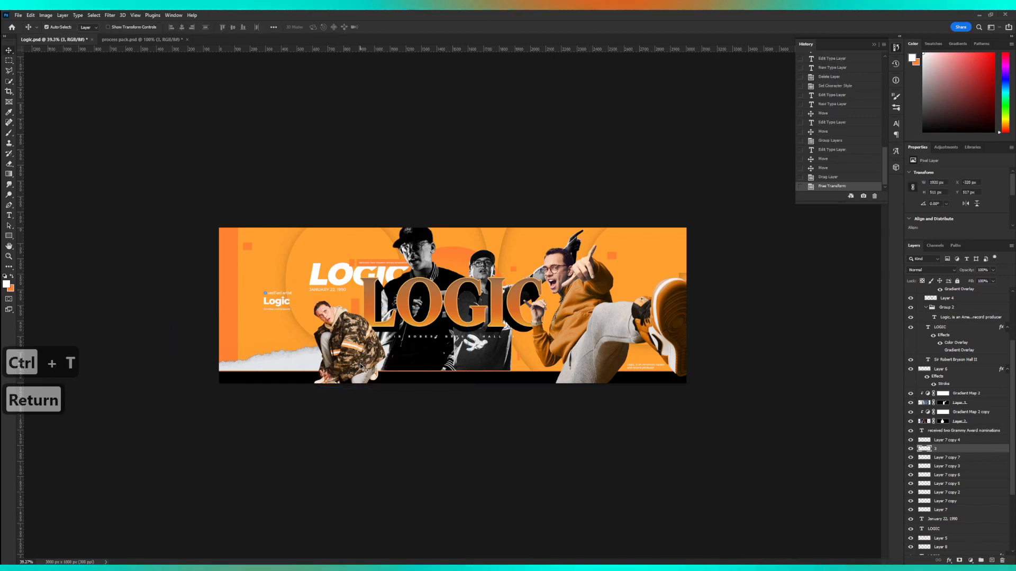
Duplicate the ripped paper, rotate the copy about -168° and place it along the banner's upper-right edge.
key("ctrl+j")
key("ctrl+t")
left_click_drag(364, 276, 291, 375)
left_click_drag(356, 365, 607, 252)
left_click_drag(695, 210, 695, 202)
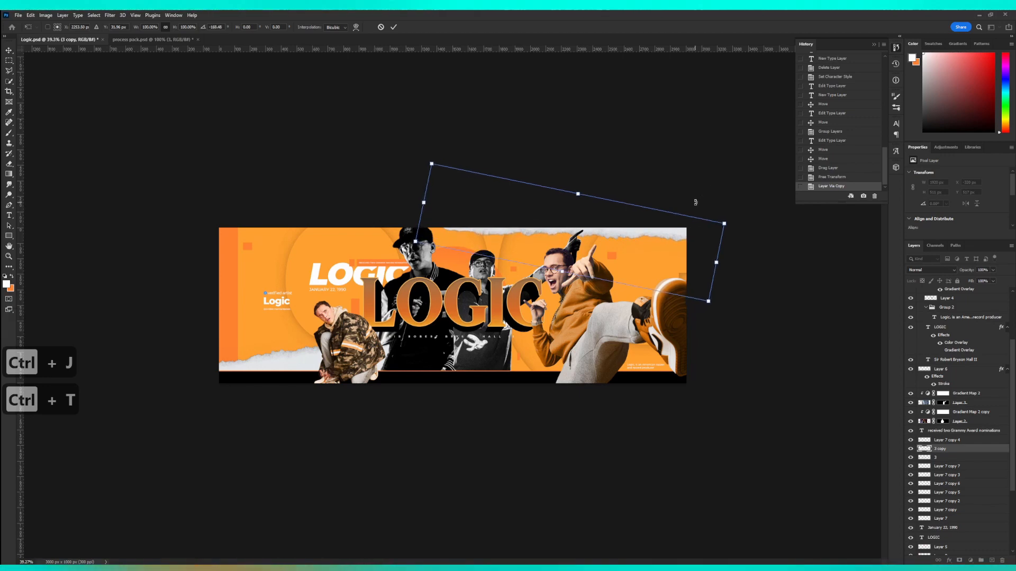
key("Return")
Fine-tune the ripped papers by moving the lower-left piece slightly down and the upper-right piece to the left.
key("ctrl+minus")
key("ctrl+minus")
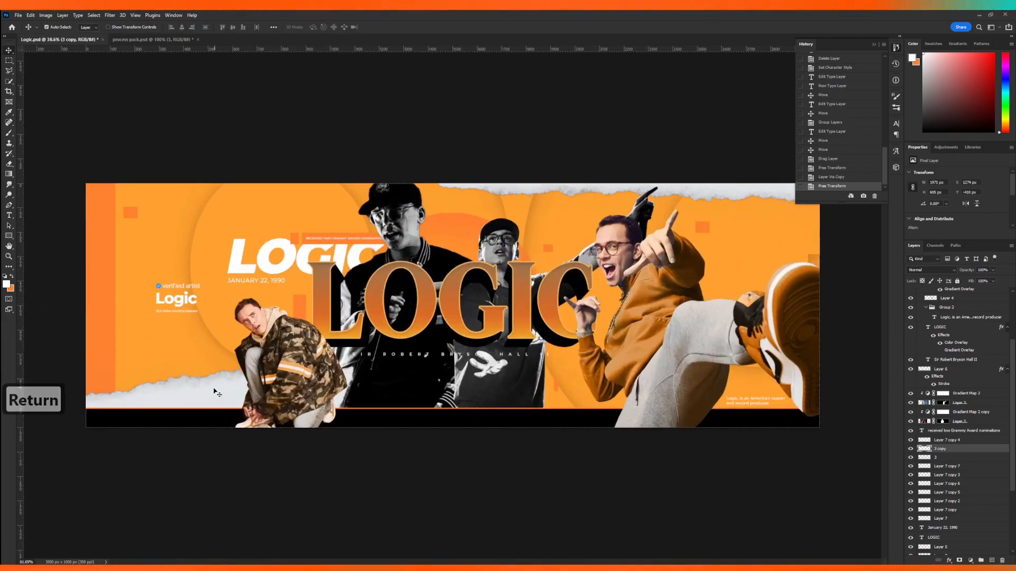
left_click_drag(214, 388, 215, 400)
scroll(366, 369, "down", 3)
scroll(365, 372, "up", 3)
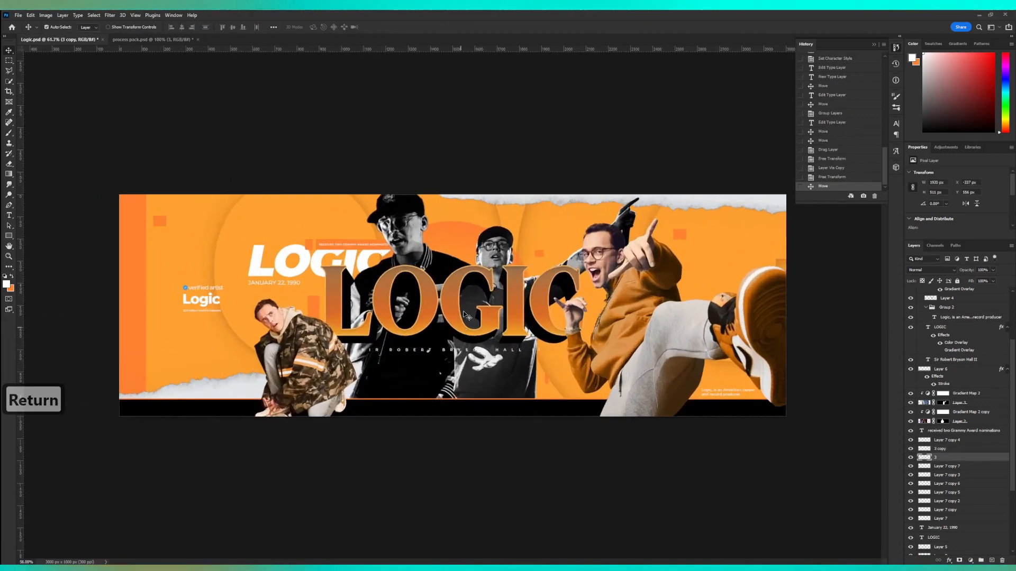
left_click_drag(460, 199, 427, 199)
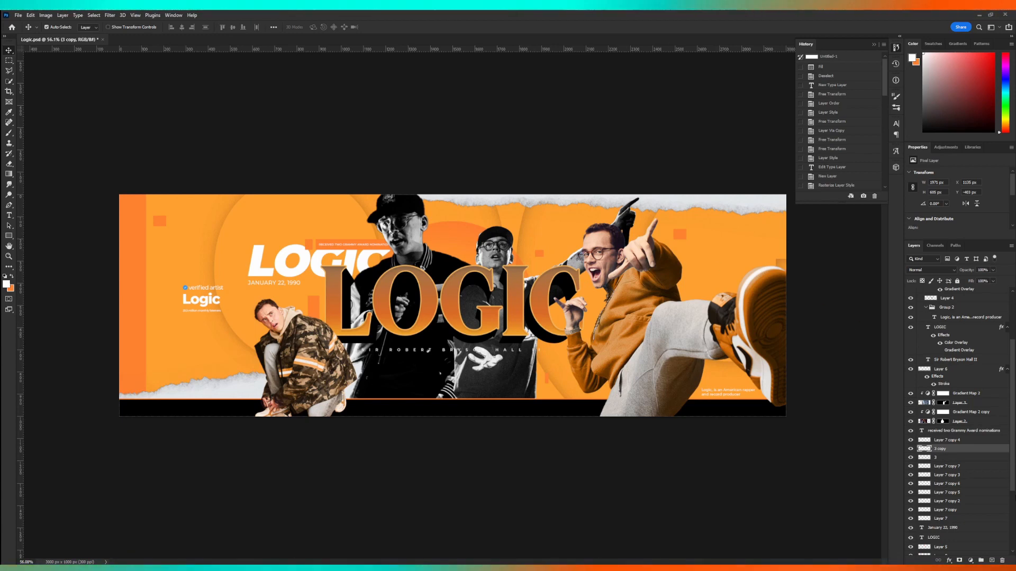
Create a new empty layer directly above the orange background layer.
scroll(941, 524, "down", 5)
left_click(944, 552)
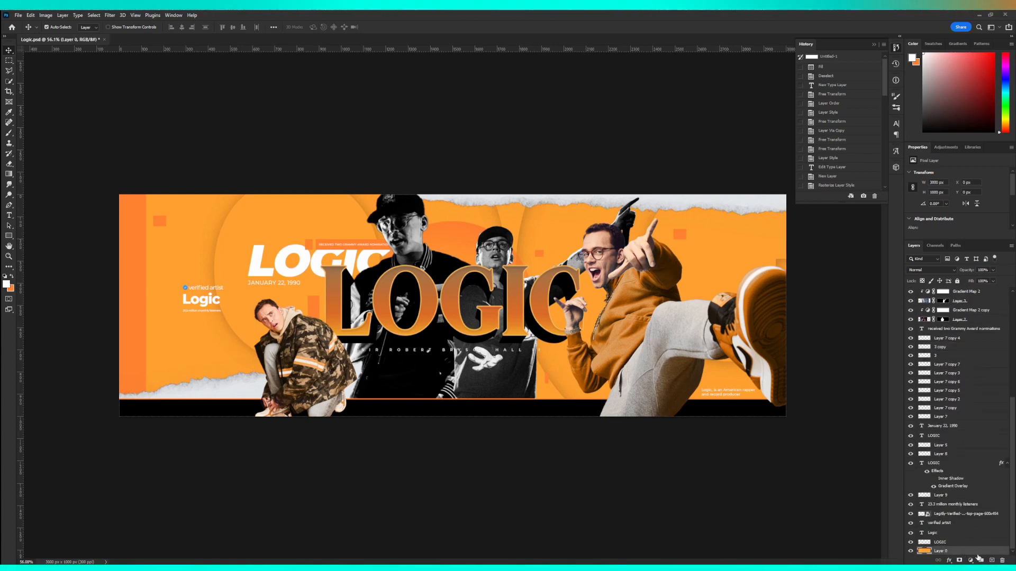
left_click(991, 560)
Paint a large soft white brush glow behind the central figures on the new layer and set its blend mode to Overlay.
left_click(8, 134)
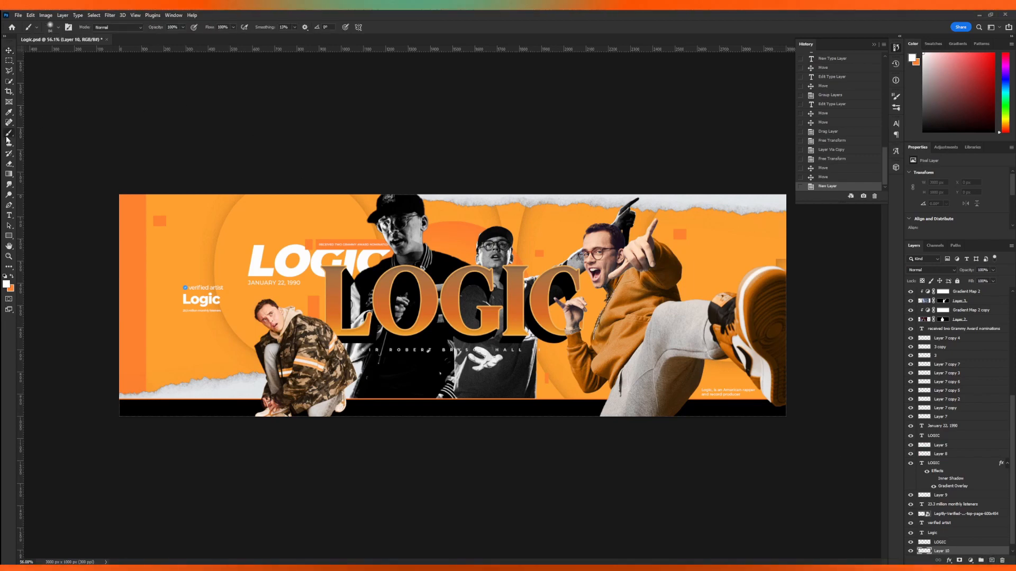
mouse_move(259, 292)
left_mouse_down()
mouse_move(434, 294)
mouse_move(439, 322)
mouse_move(449, 153)
left_mouse_up()
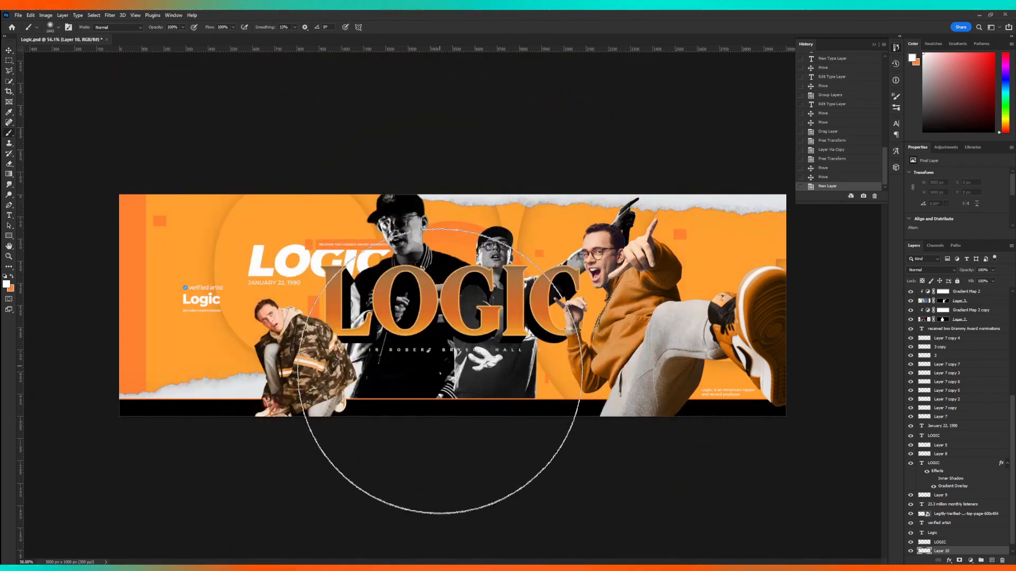
left_click(58, 28)
left_click(58, 28)
left_click(57, 28)
left_click(58, 28)
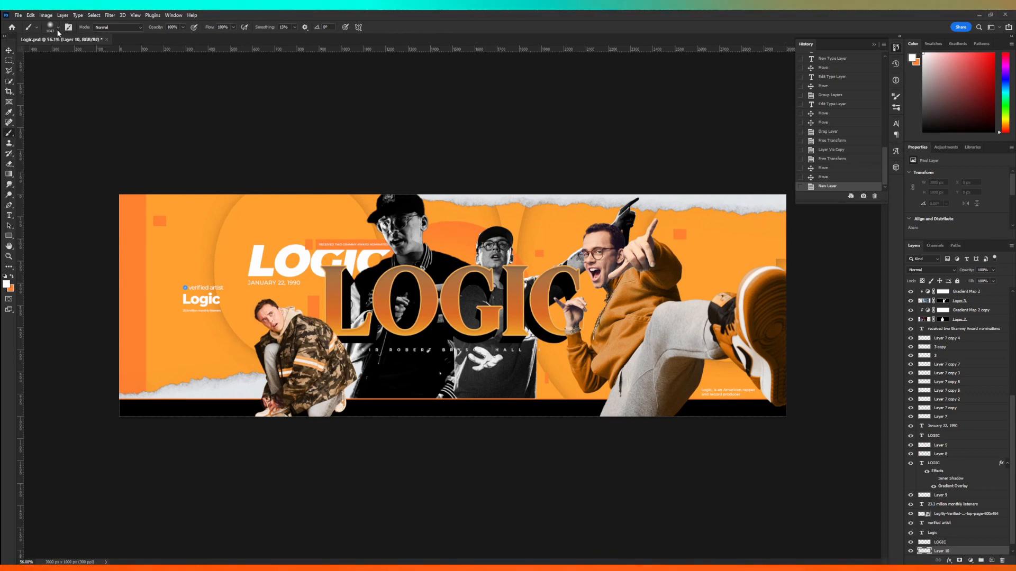
left_click(436, 393)
left_click(417, 390)
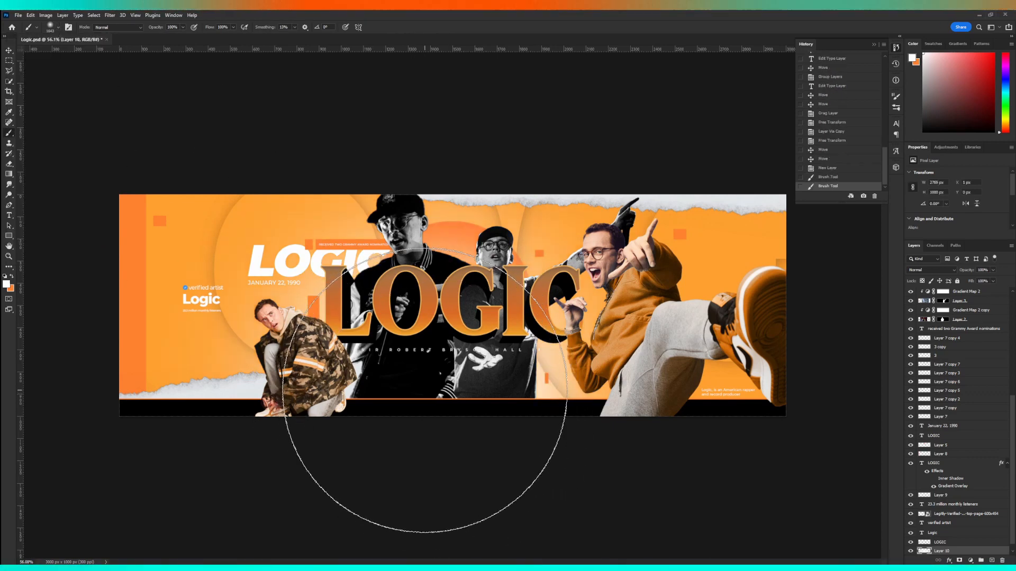
left_click(425, 390)
left_click(931, 270)
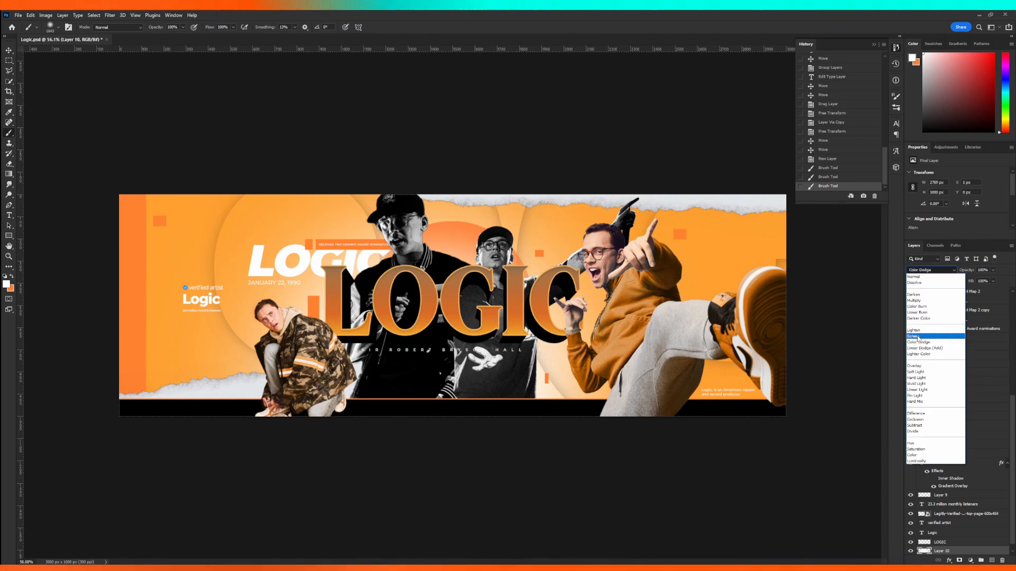
left_click(915, 366)
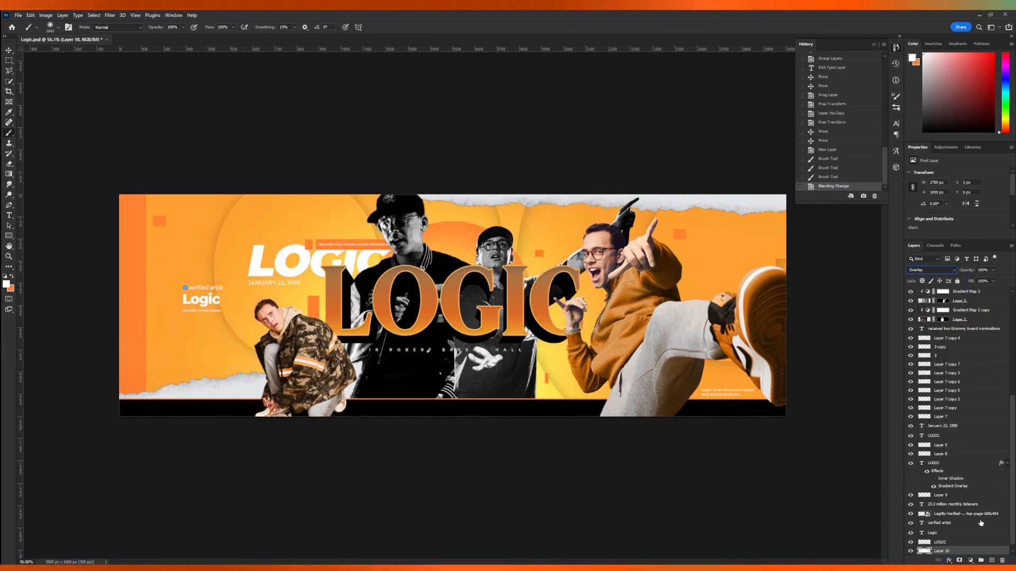
Add another layer above it, paint a second soft white glow across the background and give it a lightening blend mode.
left_click(990, 561)
left_click(427, 431)
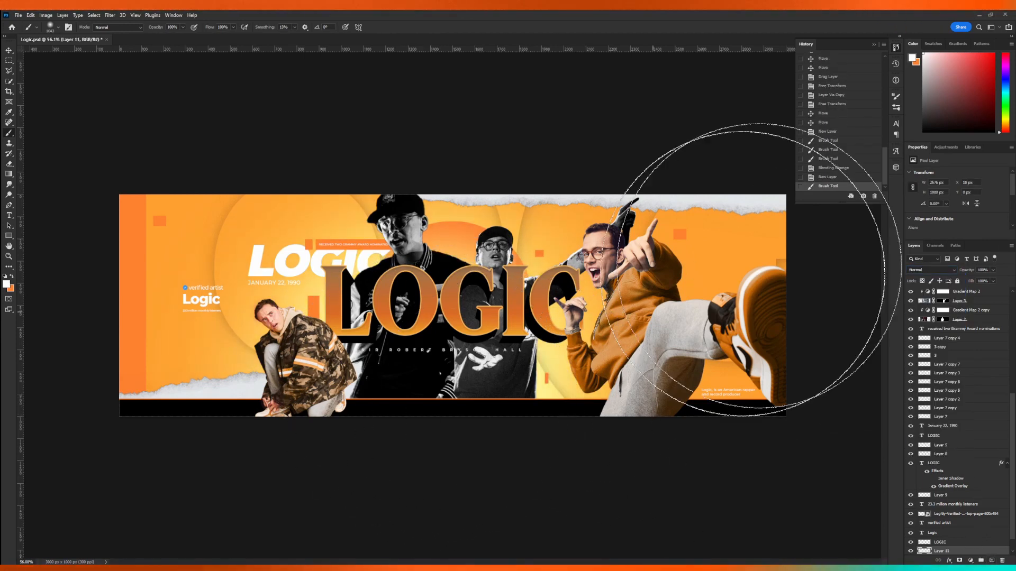
left_click(923, 270)
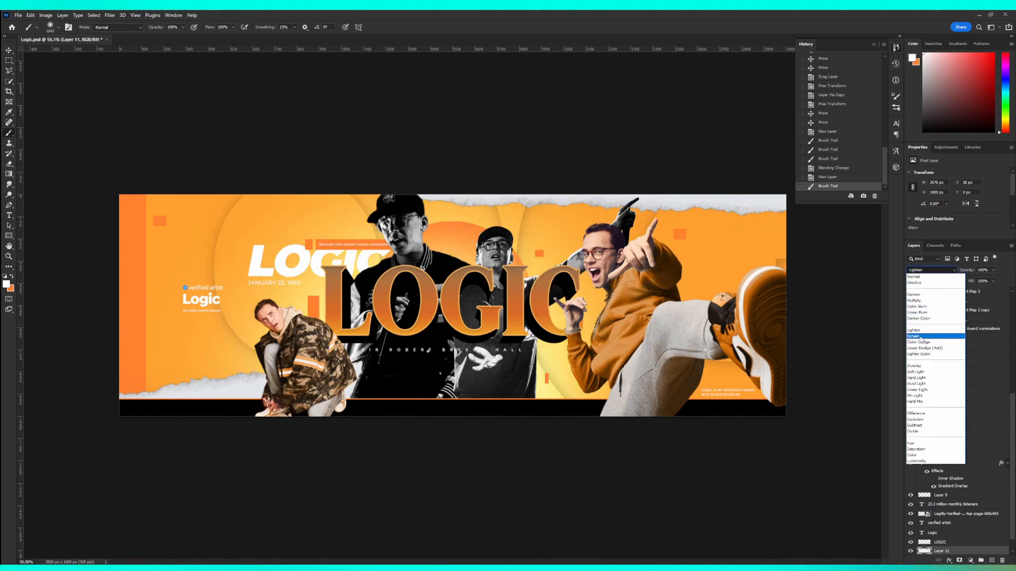
left_click(928, 333)
Add a third glow layer and paint a soft white highlight low behind the title, keeping the blend mode Normal.
left_click(991, 561)
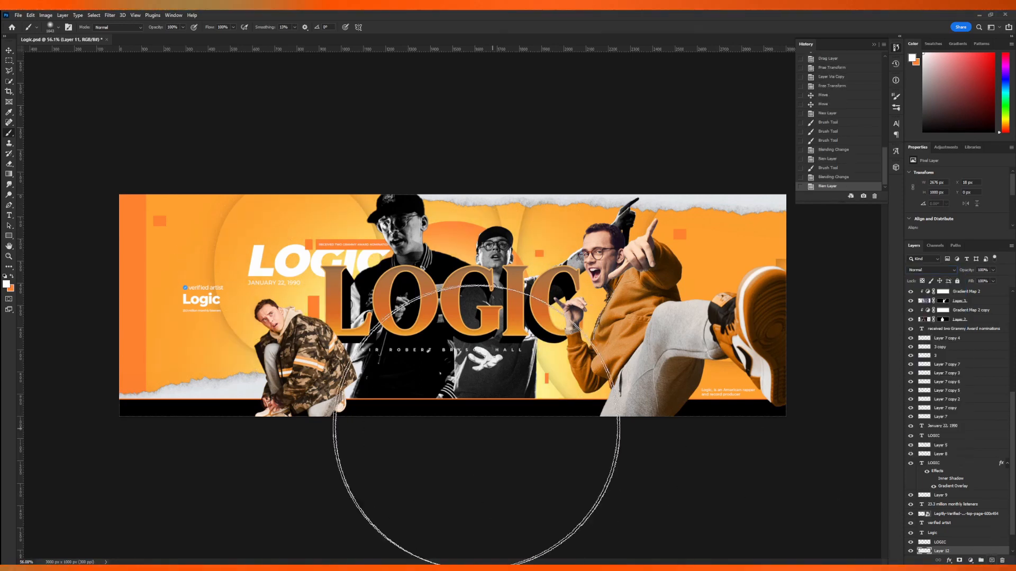
left_click(425, 409)
key("v")
scroll(444, 272, "down", 5)
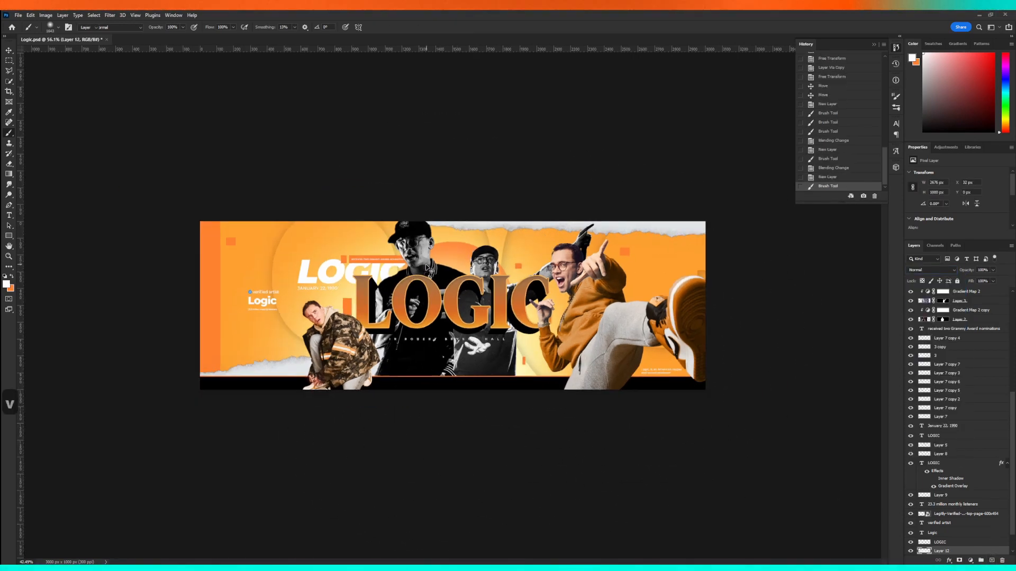
scroll(445, 272, "up", 5)
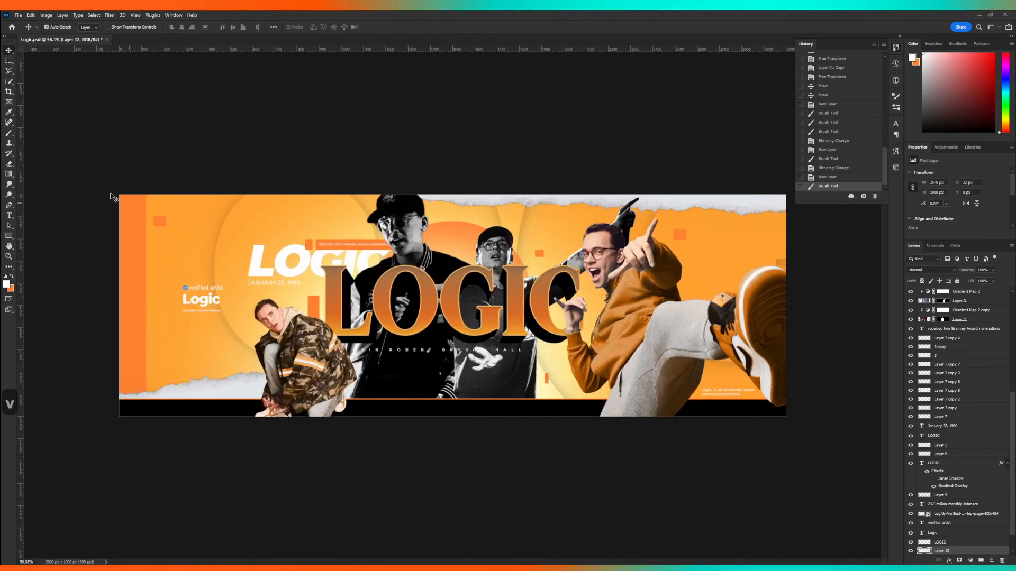
On a new layer, paint a soft orange glow along the banner's left edge and pull it in toward the edge with Free Transform.
left_click(9, 132)
left_click(11, 278)
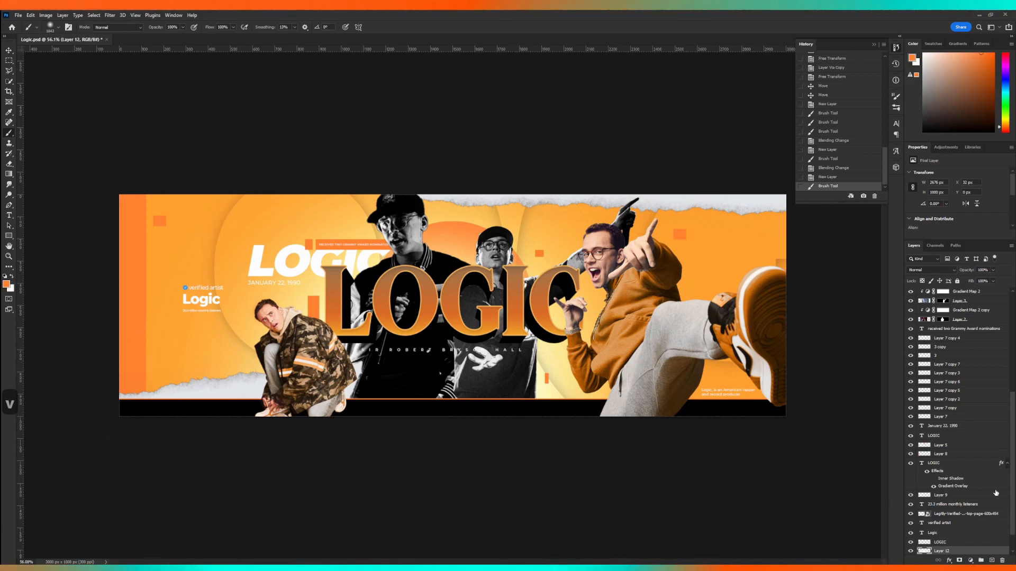
left_click(992, 561)
scroll(81, 270, "down", 2)
scroll(80, 268, "down", 1)
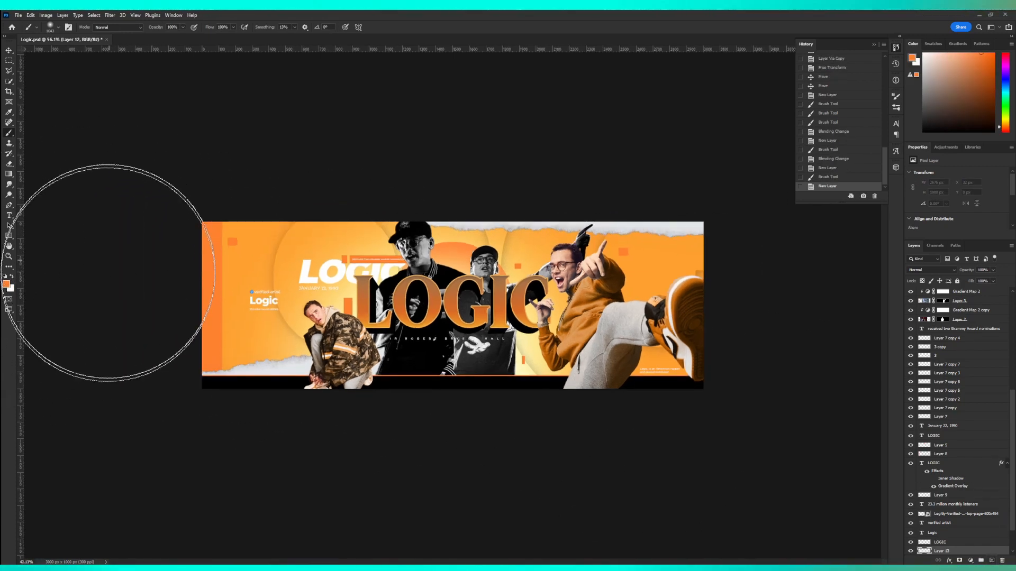
left_click(107, 306)
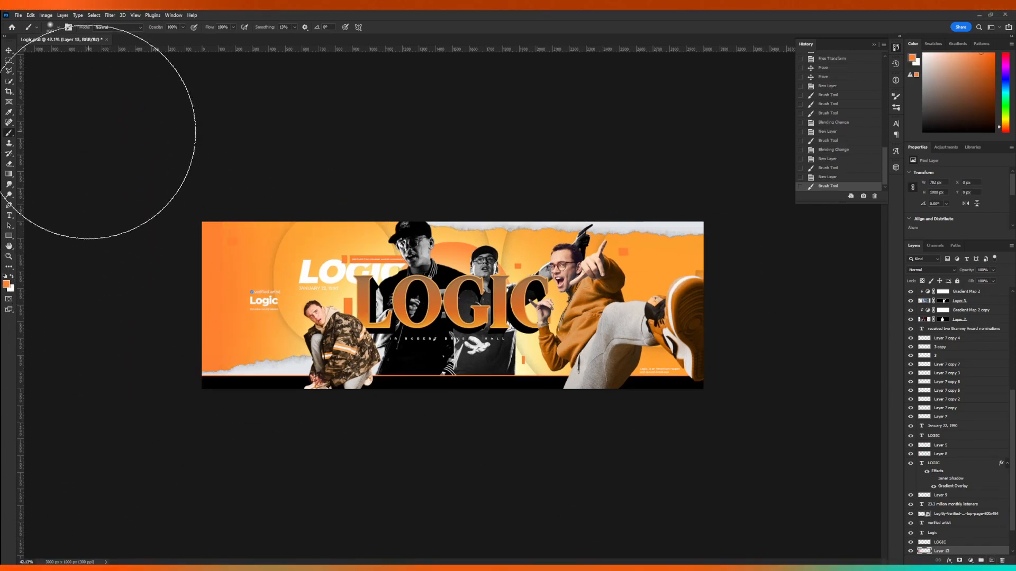
key("ctrl+t")
left_click_drag(330, 304, 304, 305)
key("Return")
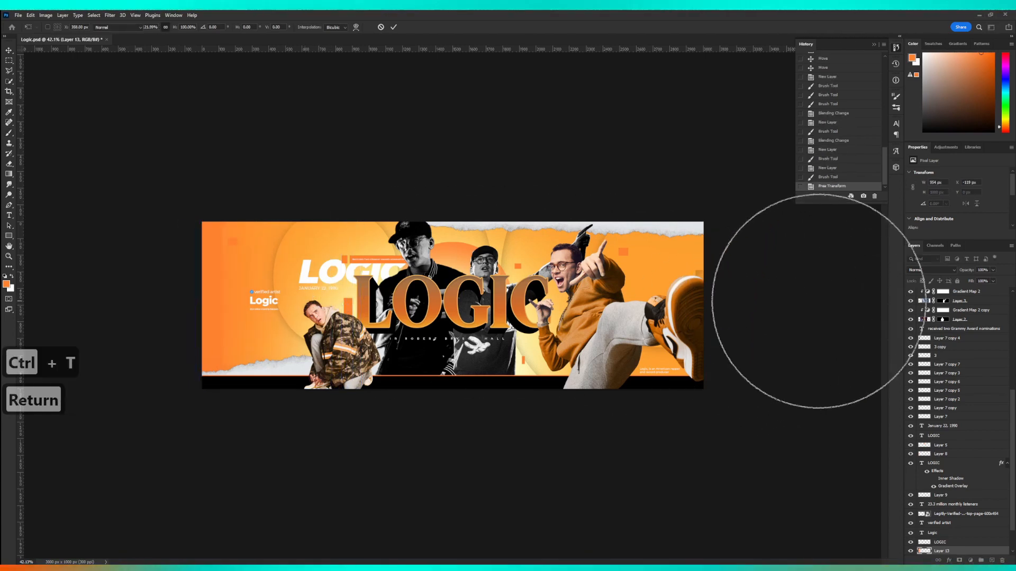
Paint a matching soft orange glow along the banner's right edge on the same layer.
left_click(809, 316)
left_click(788, 315)
scroll(516, 268, "up", 3)
key("v")
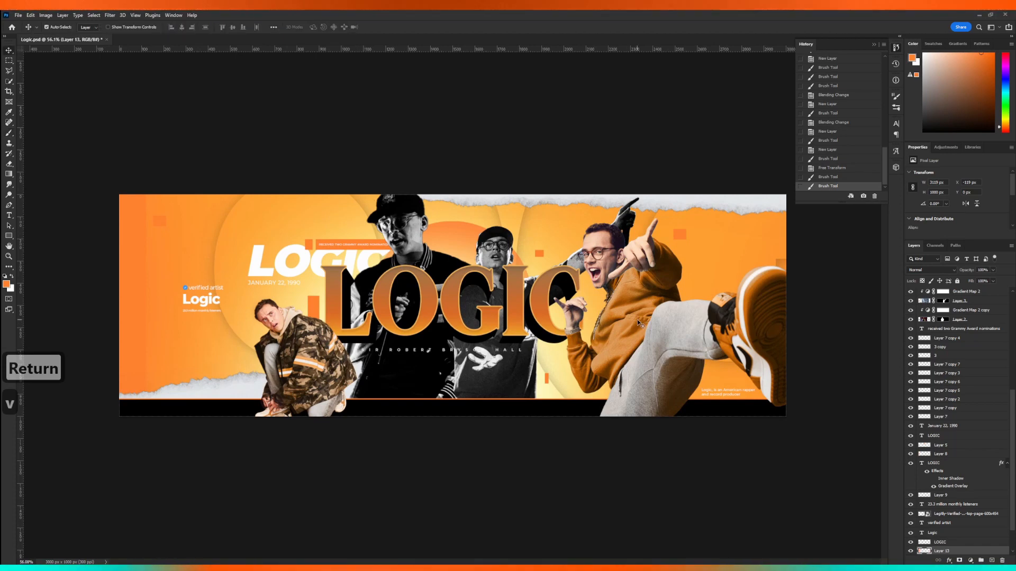
Clip a new layer to the kicking man cutout, brush soft orange light onto him and set the blend mode to Soft Light.
left_click(580, 354)
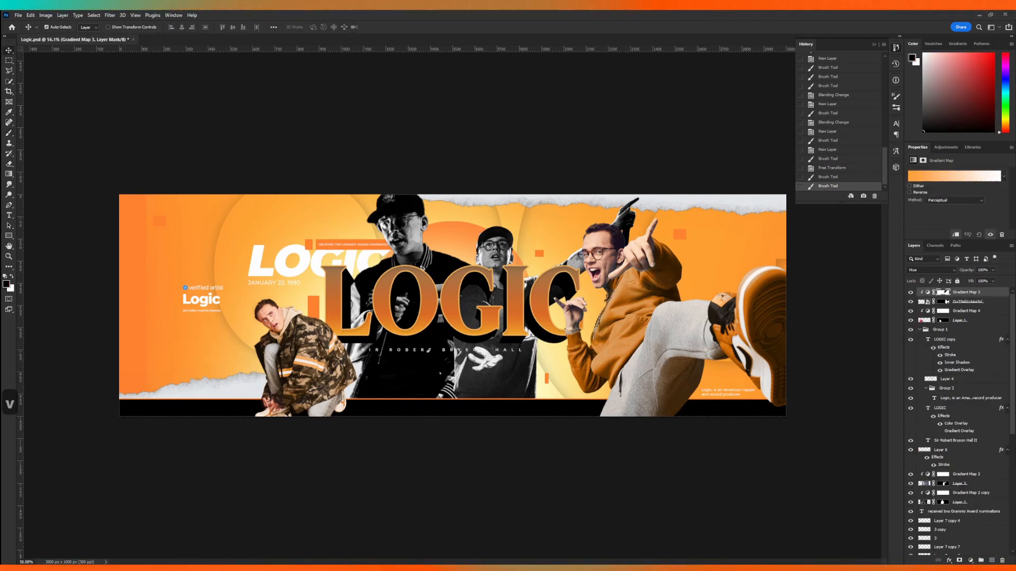
key("ctrl+shift+alt+n")
key("ctrl+alt+g")
key("b")
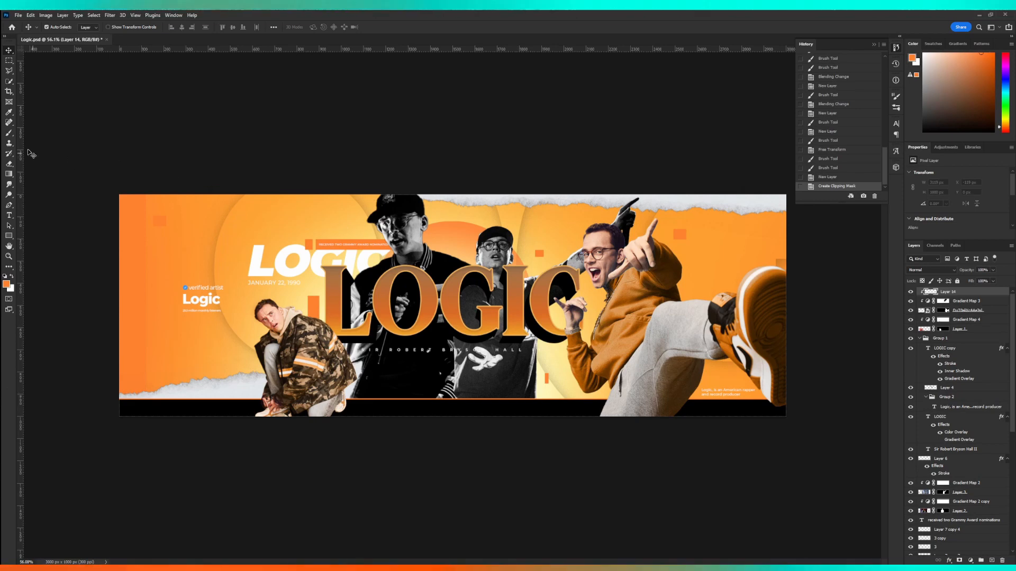
left_click(424, 177)
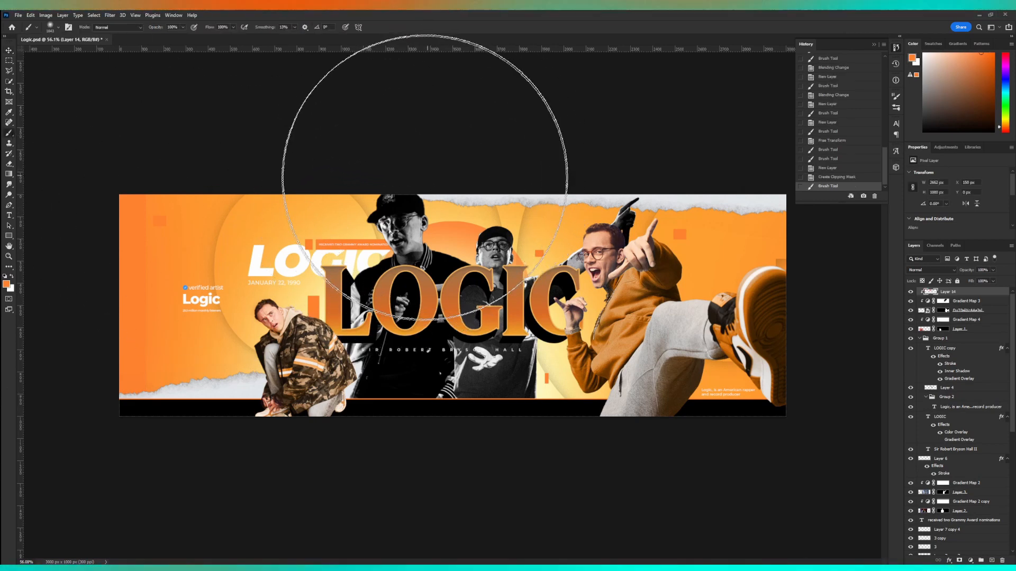
left_click(400, 238)
left_click(393, 292)
left_click(930, 270)
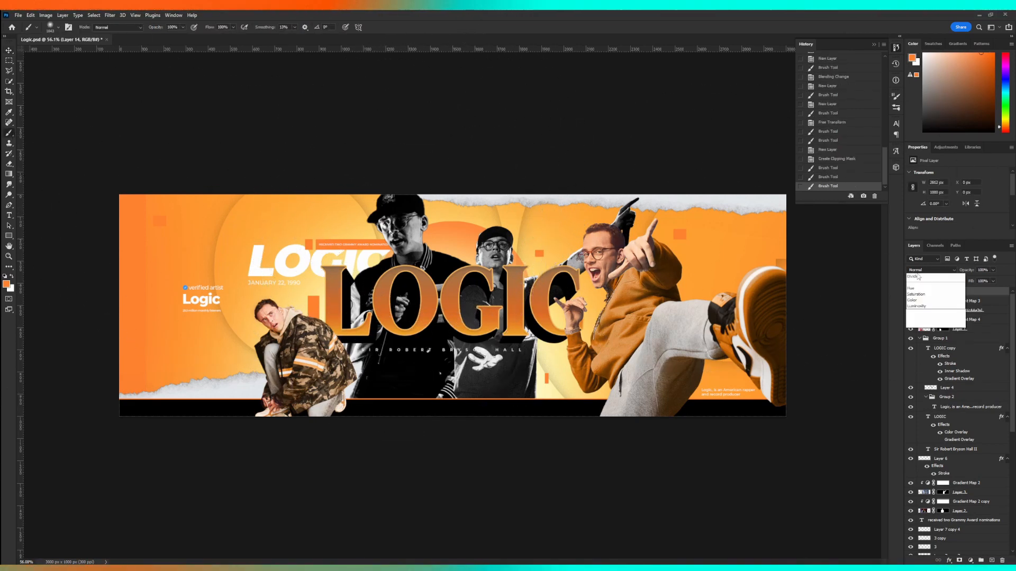
left_click(918, 371)
Clip another new layer to the kicking man, reset to default colours and brush soft black shading over his lower body and shoe.
key("ctrl+shift+alt+n")
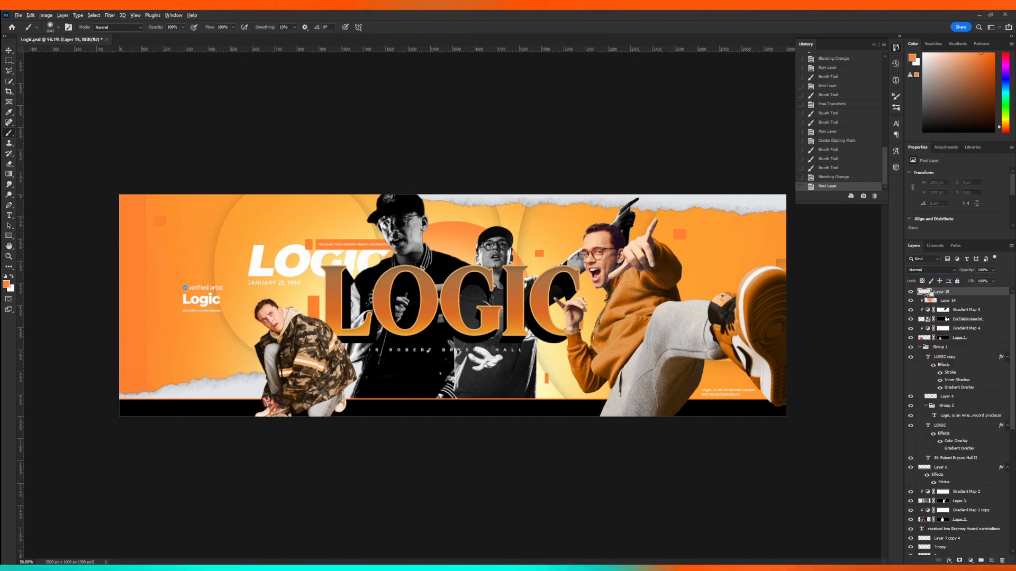
left_click(930, 295, "alt")
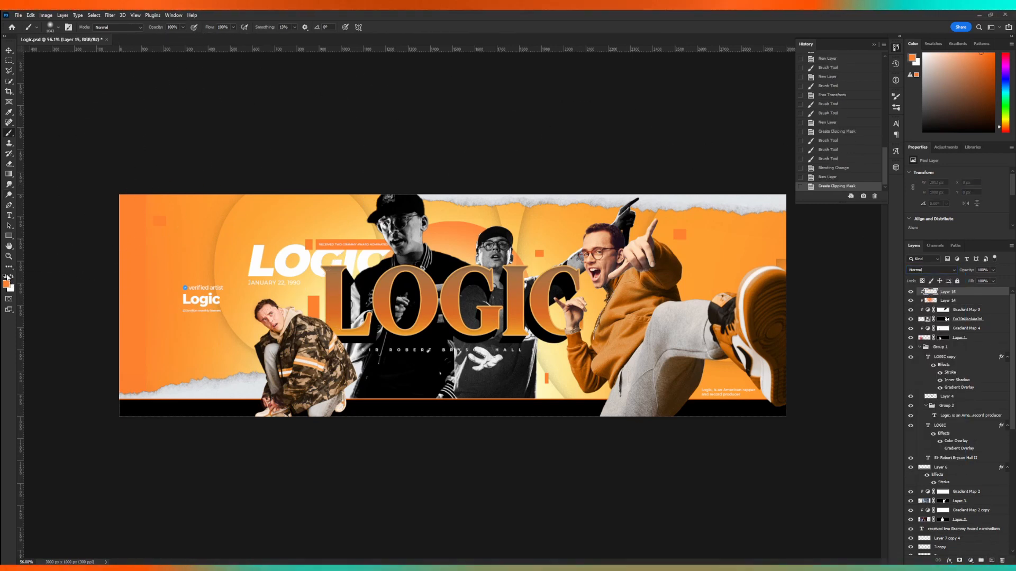
key("d")
left_click(670, 516)
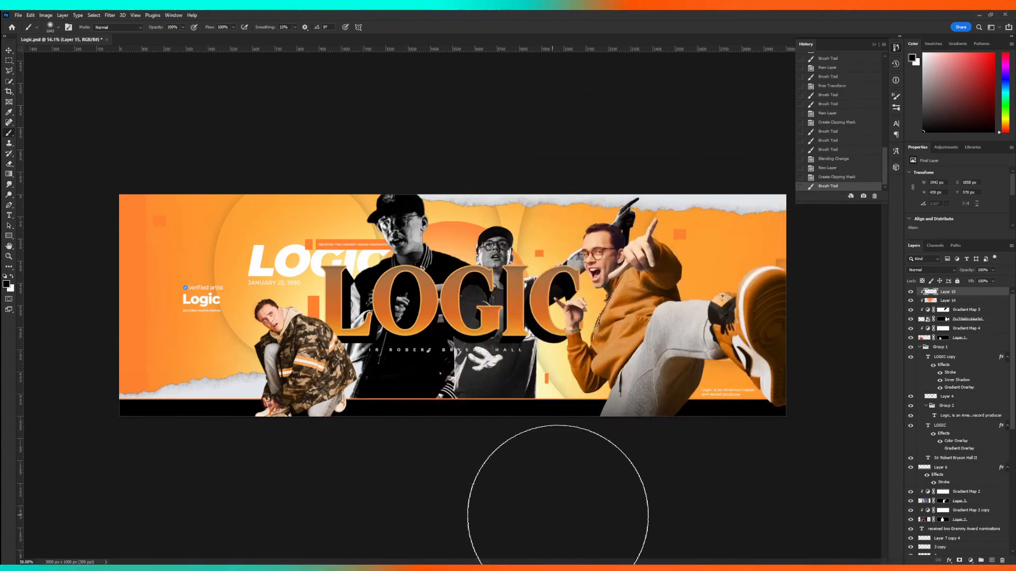
left_click(558, 516)
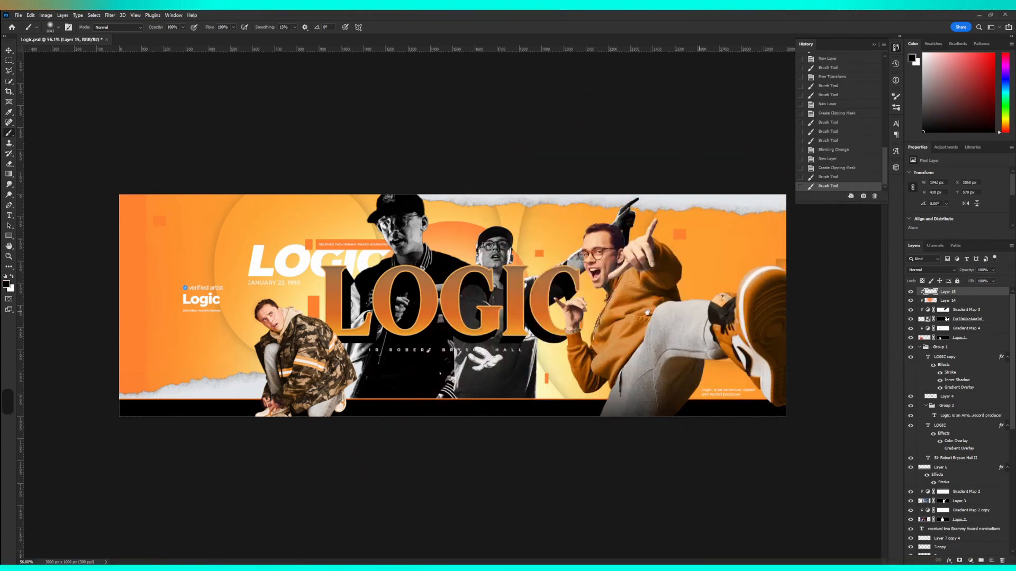
scroll(683, 341, "up", 2)
scroll(572, 316, "down", 2)
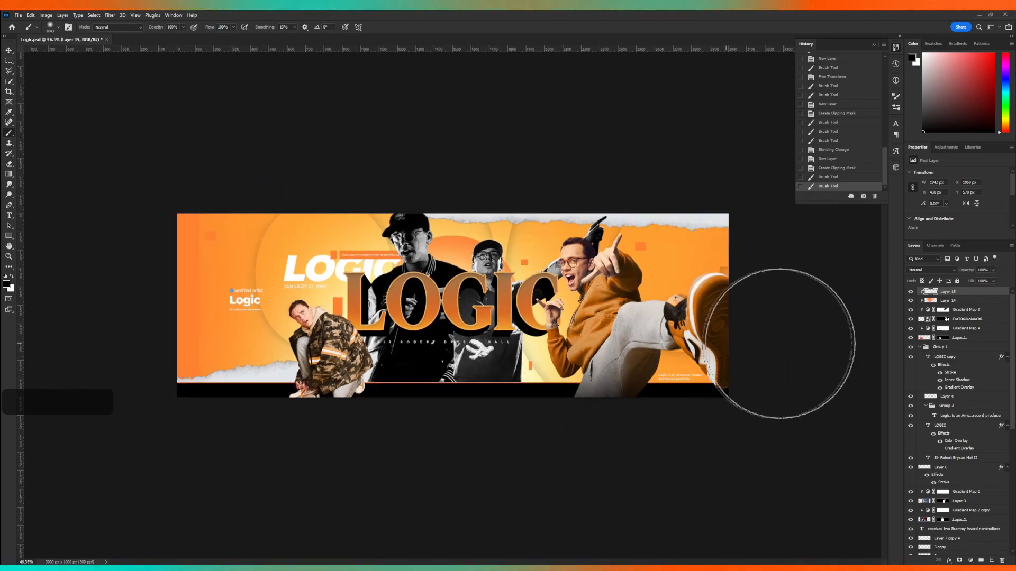
key("v")
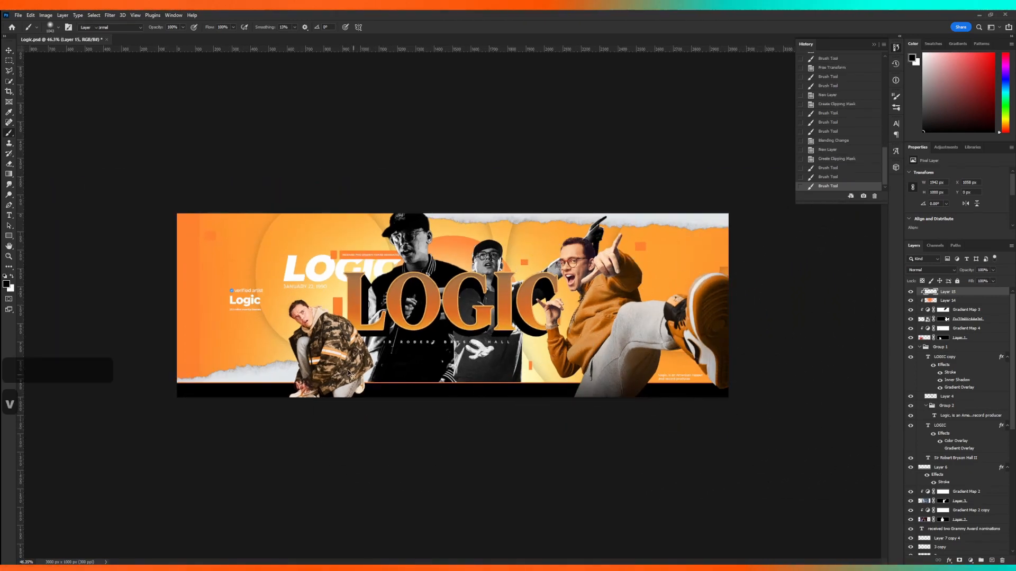
Add clipped brush layers to the crouching man and both black-and-white cutouts and paint soft black shading over their lower parts.
left_click(296, 276)
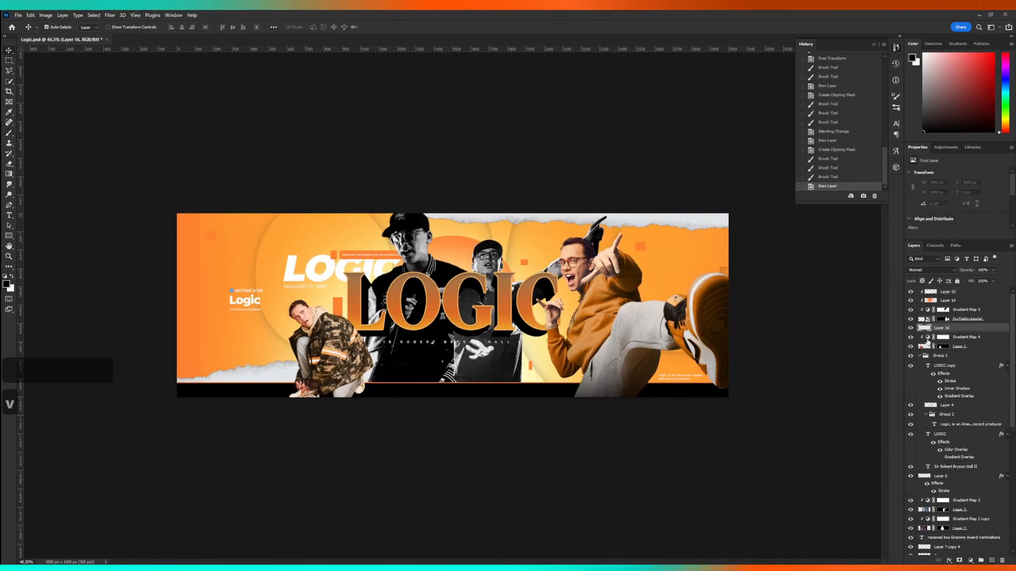
scroll(515, 299, "down", 1)
scroll(515, 299, "up", 1)
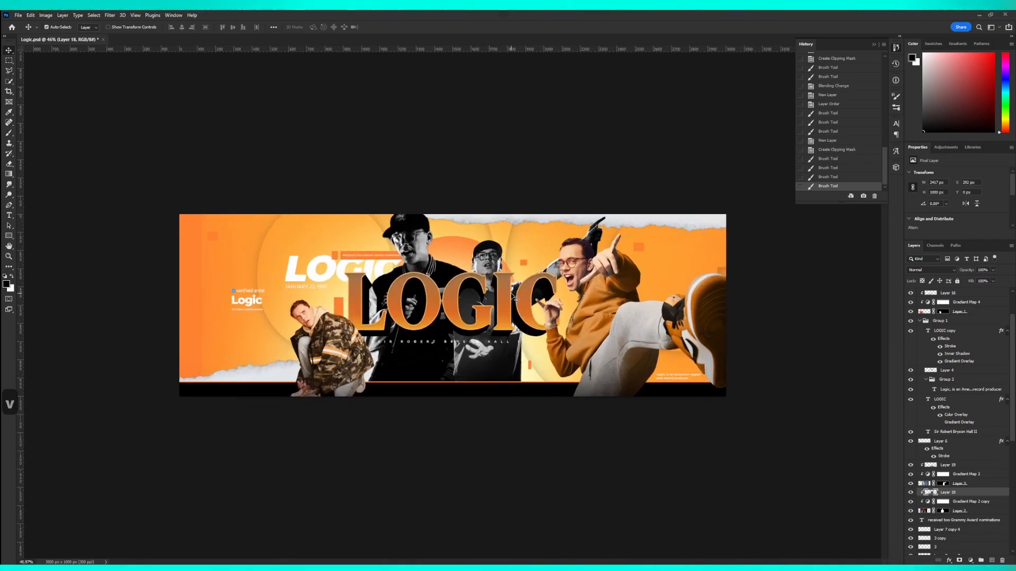
scroll(515, 298, "up", 1)
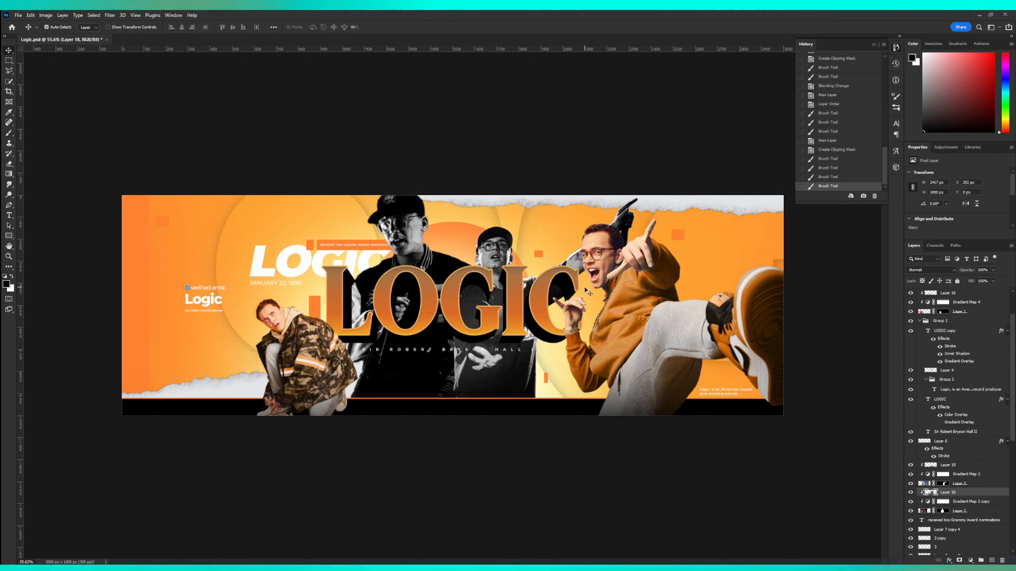
Select every layer from the topmost down to the orange background, duplicate them and merge the copies into one layer.
scroll(948, 313, "up", 3)
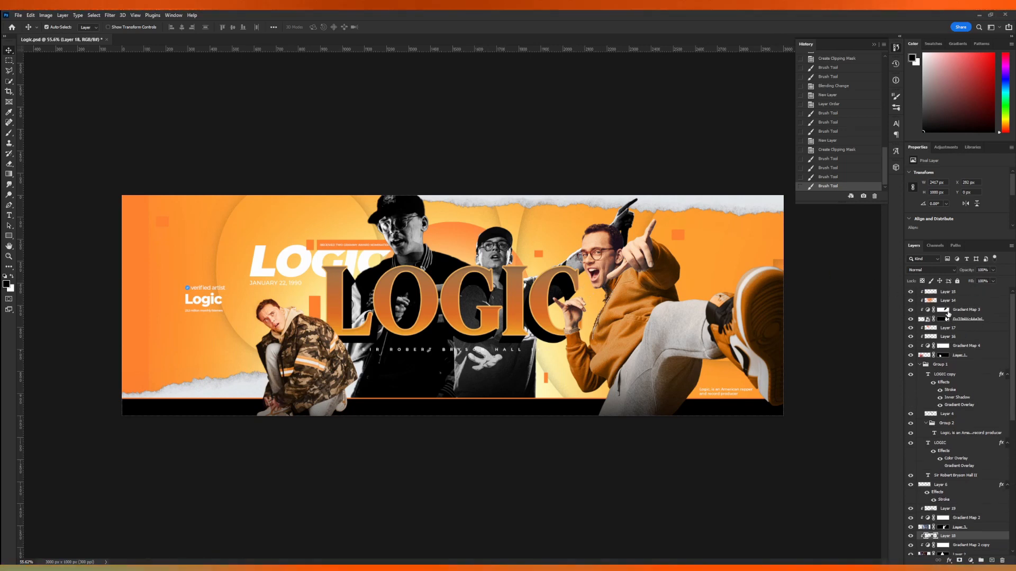
left_click(958, 294)
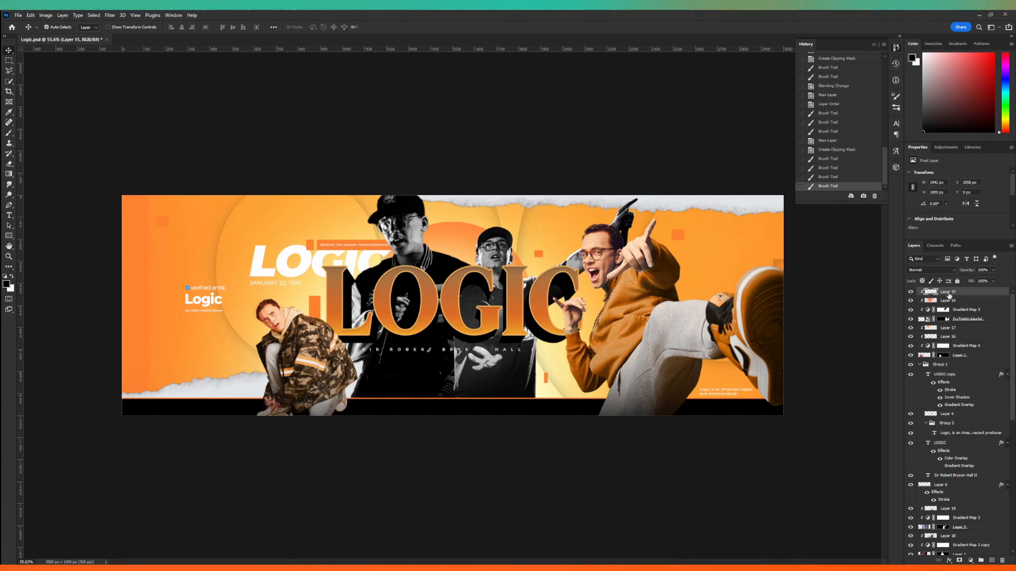
scroll(948, 365, "down", 12)
left_click(931, 551, "shift")
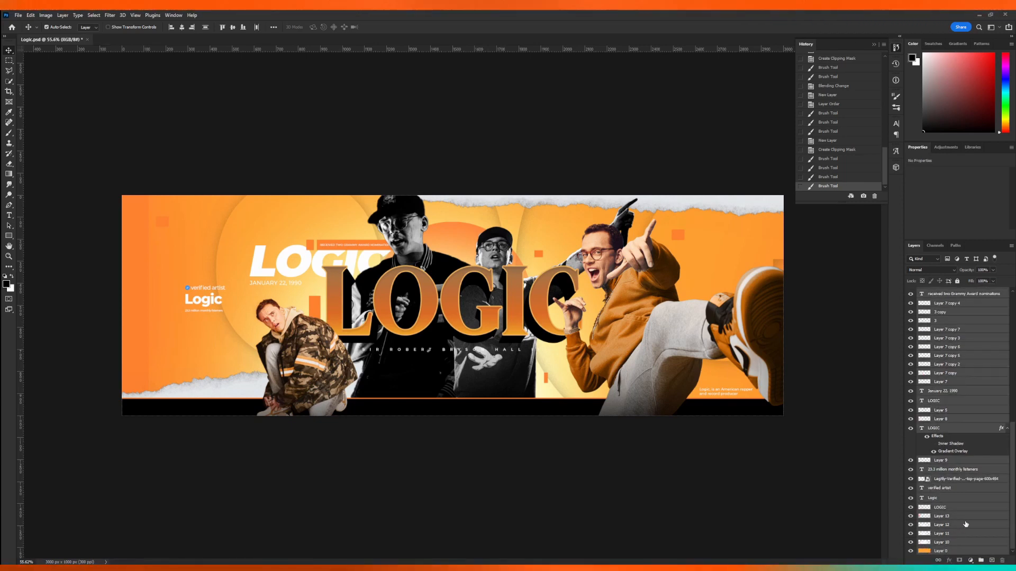
key("ctrl+j")
key("ctrl+e")
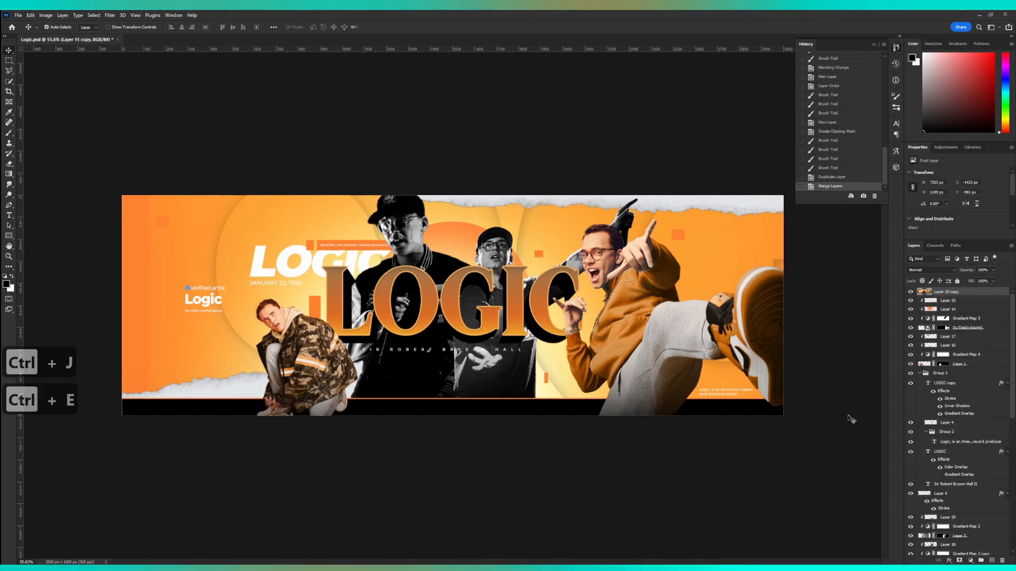
Open the merged layer in the Camera Raw filter and set Exposure +0.25, Texture +13, Clarity +17 and Vibrance +7, fine-tuning contrast and tones.
left_click(109, 15)
left_click(127, 76)
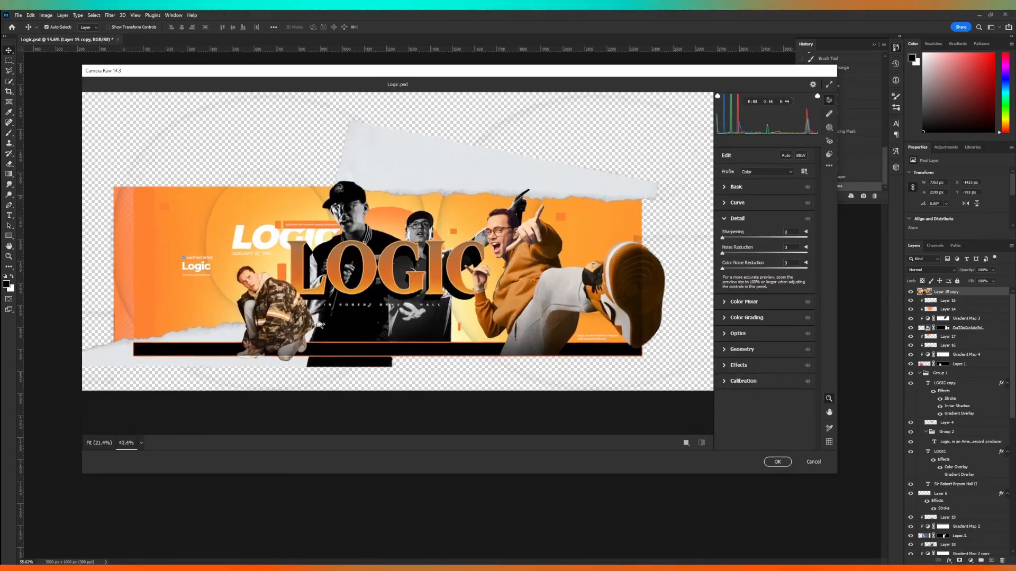
left_click_drag(323, 326, 525, 279)
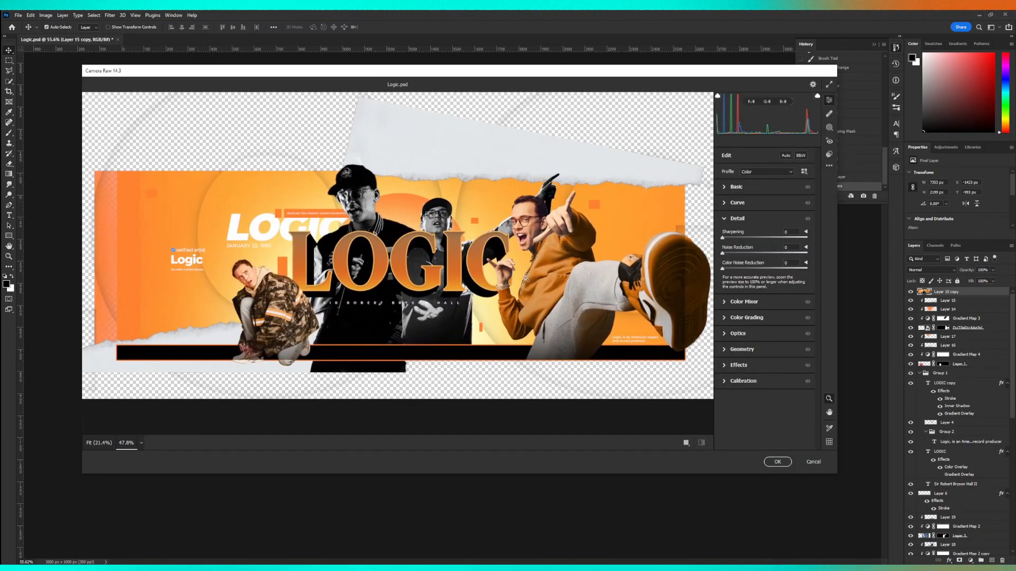
left_click(722, 189)
left_click_drag(765, 254, 768, 253)
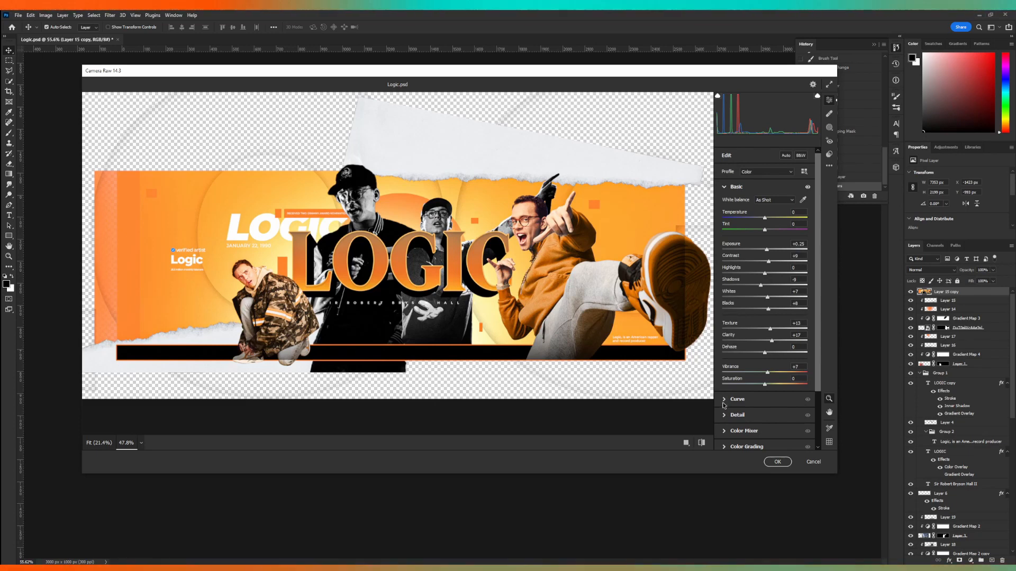
In the Color Mixer, set red and orange hue to +22 and -36, and red, orange and blue saturation to +55, +43 and +16.
left_click(741, 430)
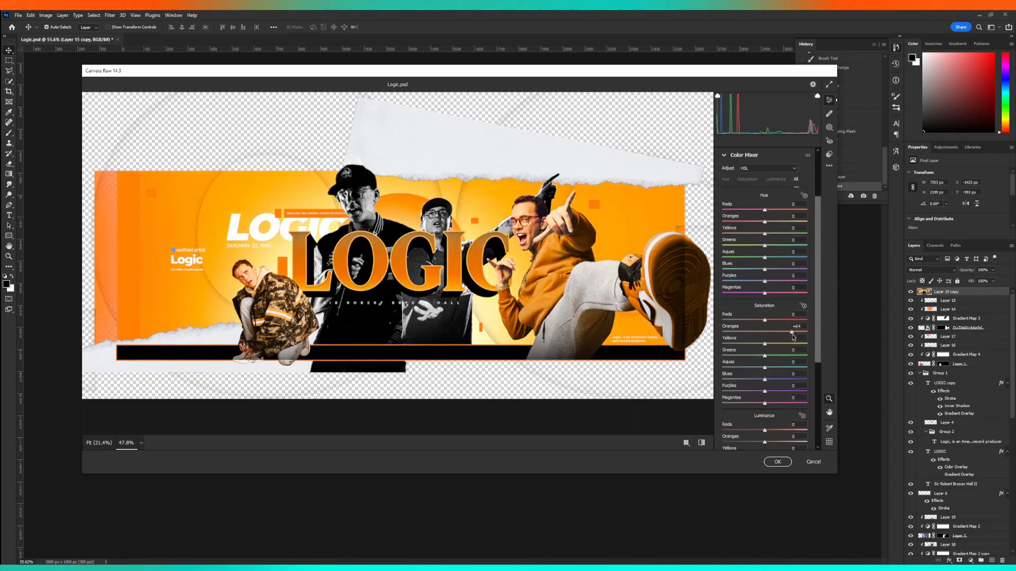
left_click_drag(793, 336, 788, 320)
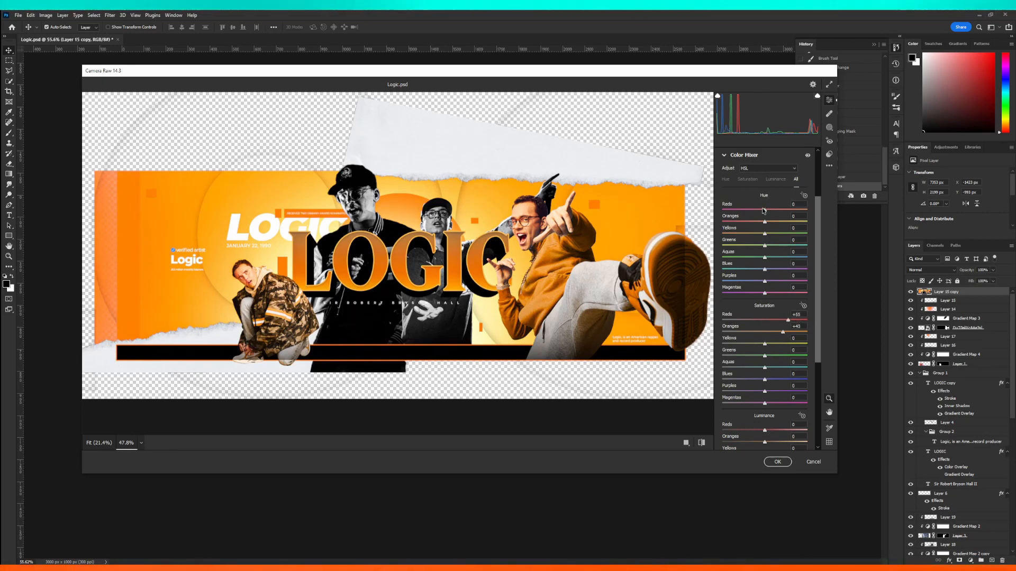
left_click_drag(762, 210, 747, 210)
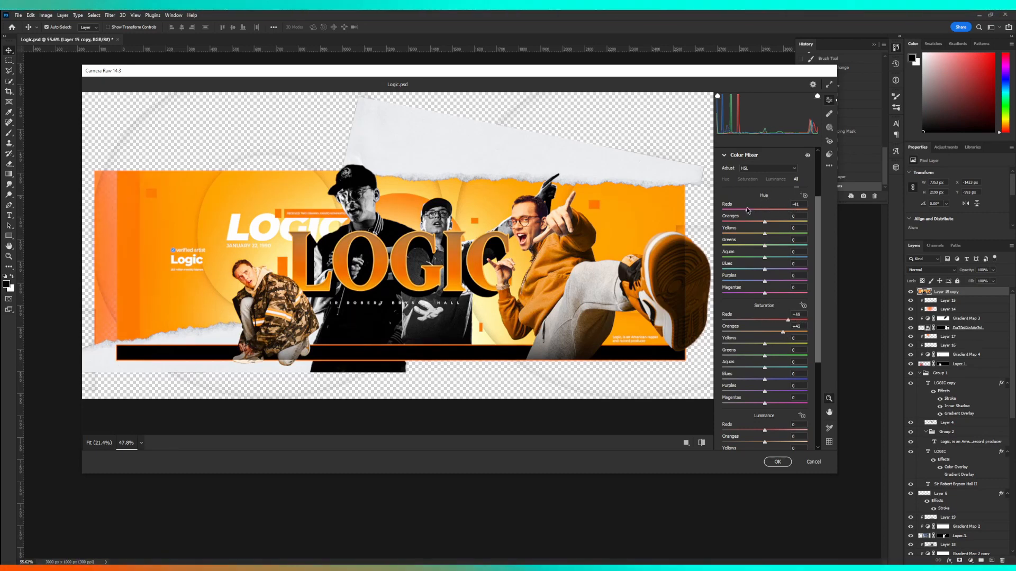
left_click(741, 222)
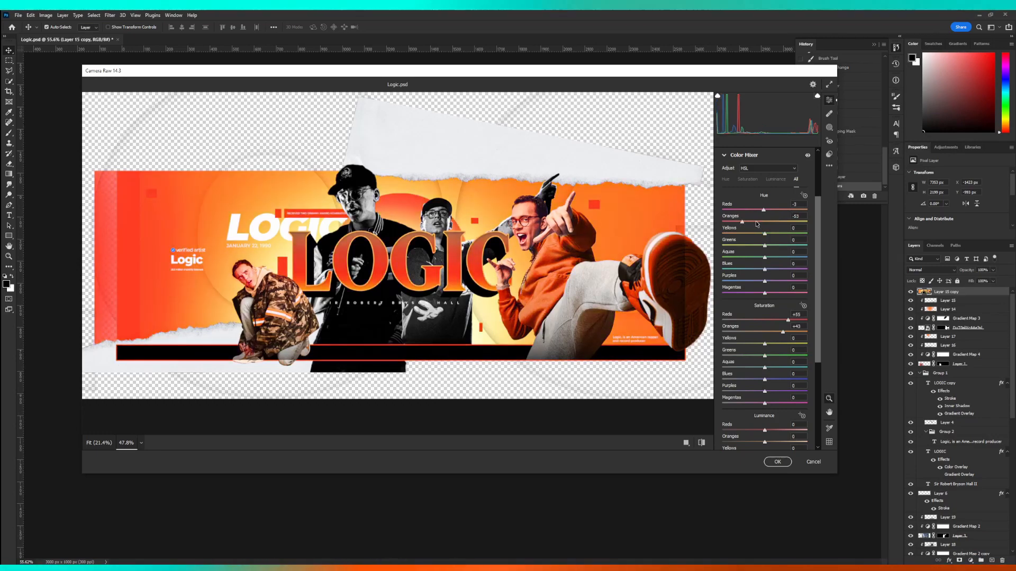
left_click(746, 223)
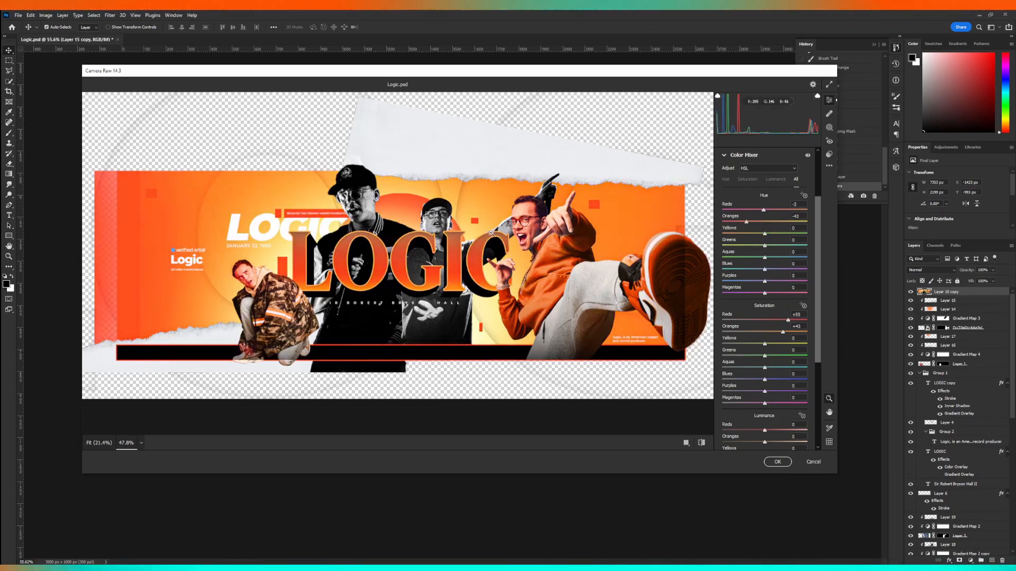
left_click_drag(498, 239, 492, 239)
left_click(493, 239)
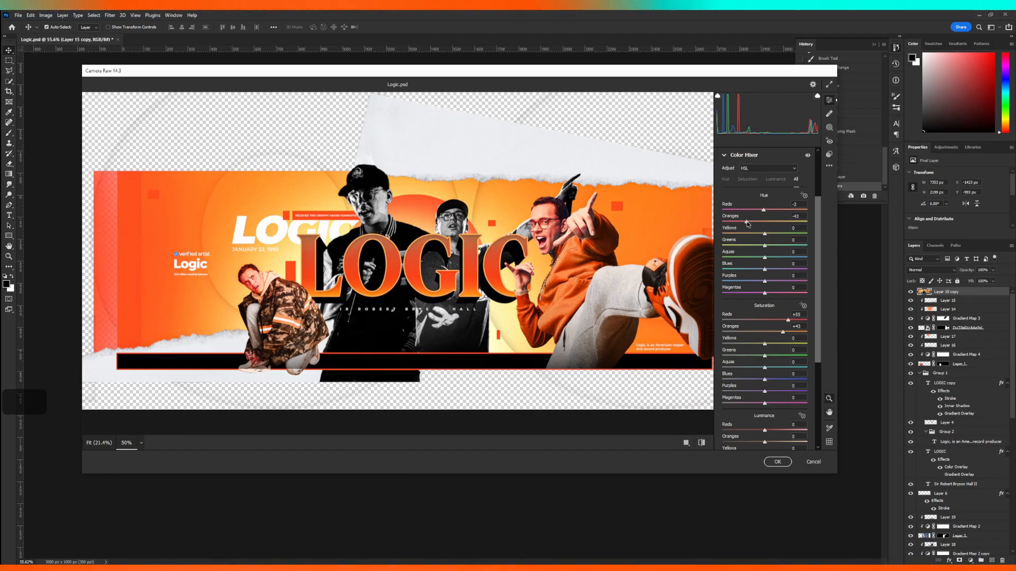
left_click(753, 222)
left_click_drag(751, 223, 774, 210)
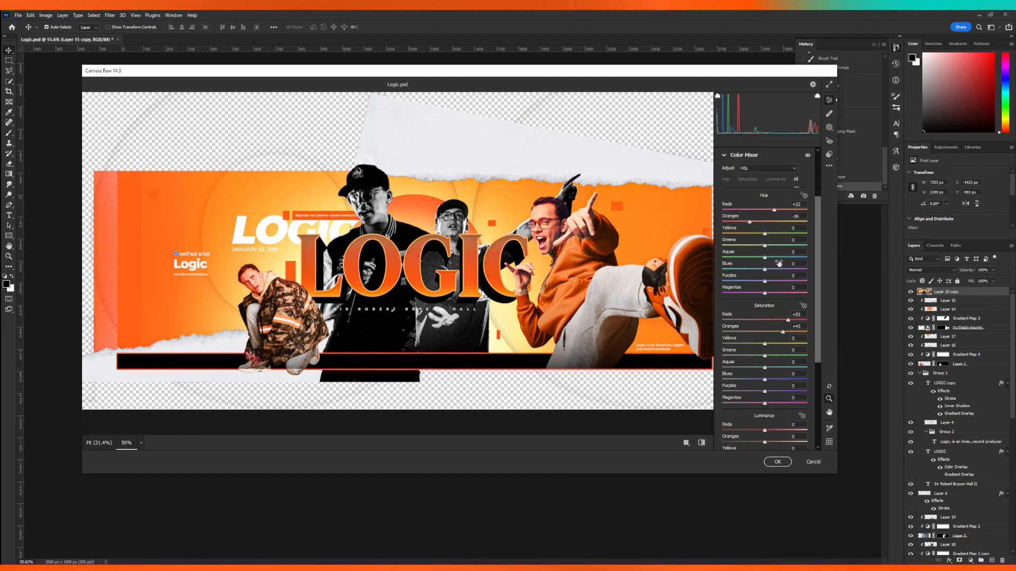
scroll(766, 274, "down", 2)
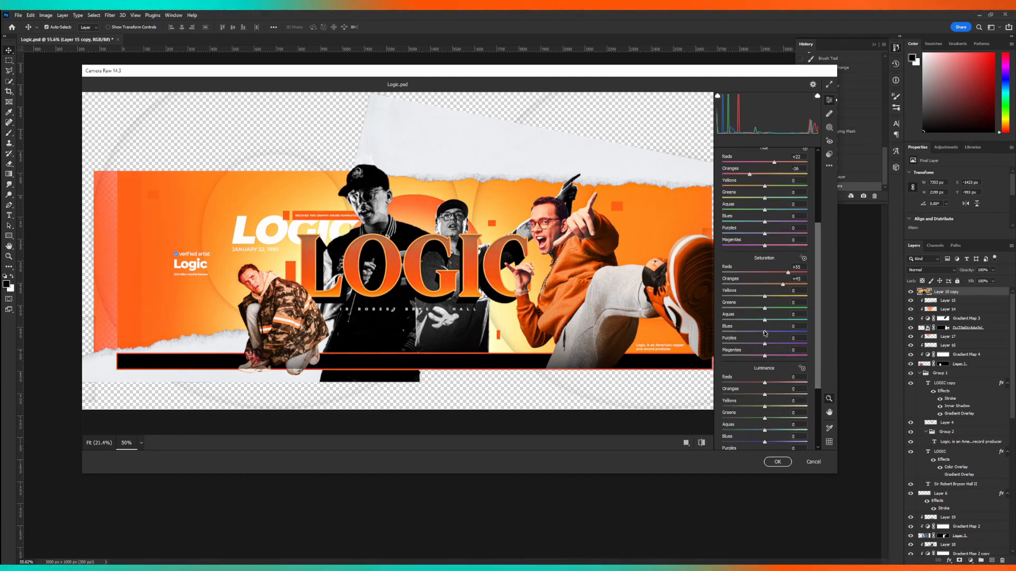
mouse_move(765, 332)
left_mouse_down()
mouse_move(808, 333)
mouse_move(771, 333)
left_mouse_up()
Calibrate the blue primary to hue -10 and saturation +10, adjust the green primary, and apply the Camera Raw grading.
scroll(769, 354, "down", 4)
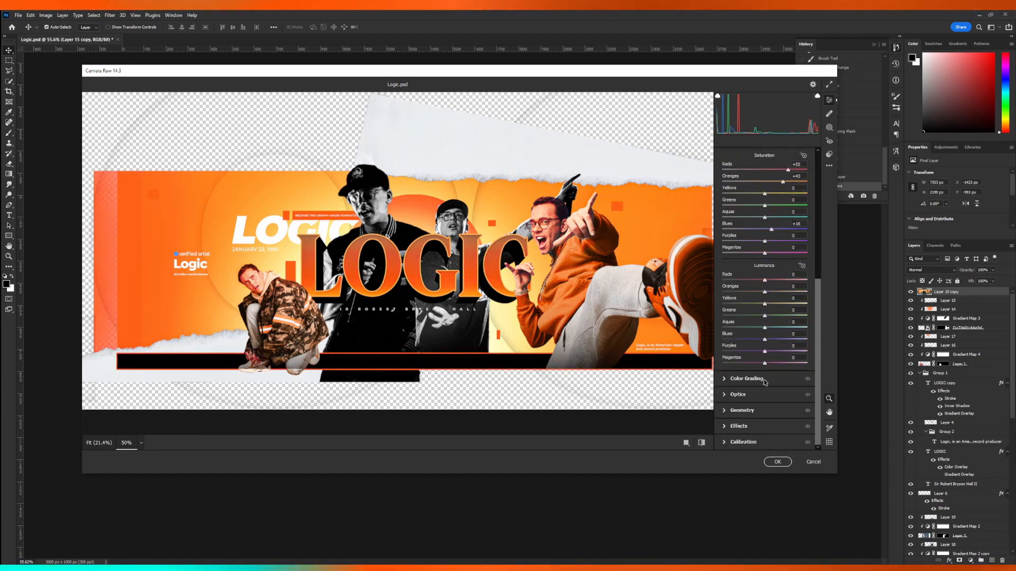
left_click(729, 444)
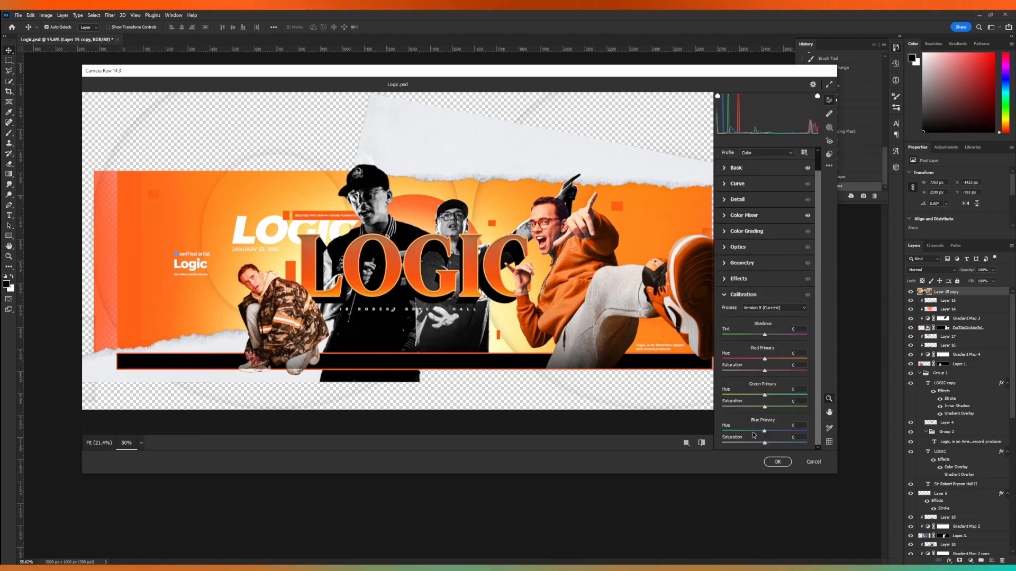
mouse_move(753, 435)
left_mouse_down()
mouse_move(770, 435)
mouse_move(701, 439)
mouse_move(788, 437)
mouse_move(762, 438)
left_mouse_up()
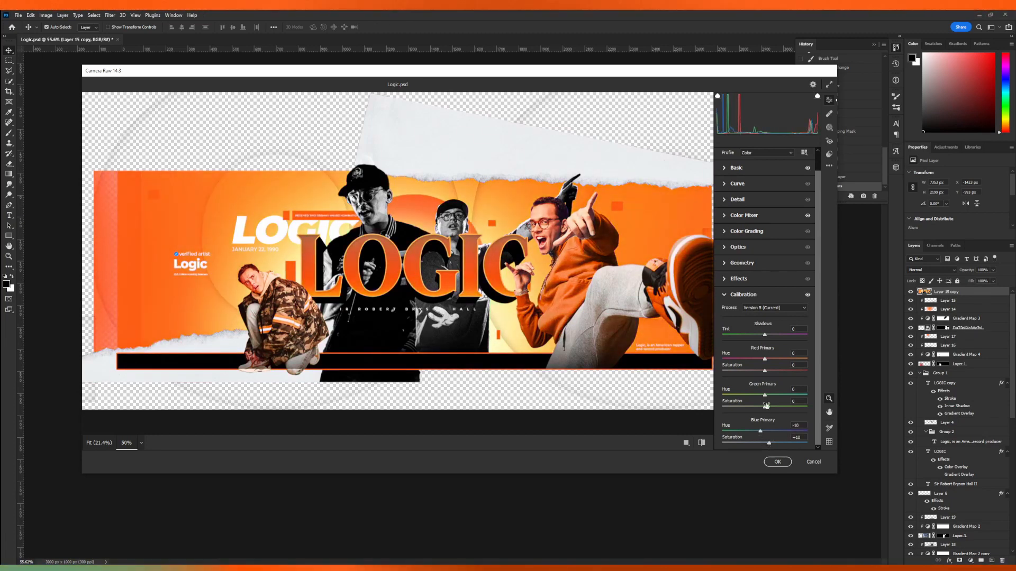
left_click_drag(782, 398, 758, 400)
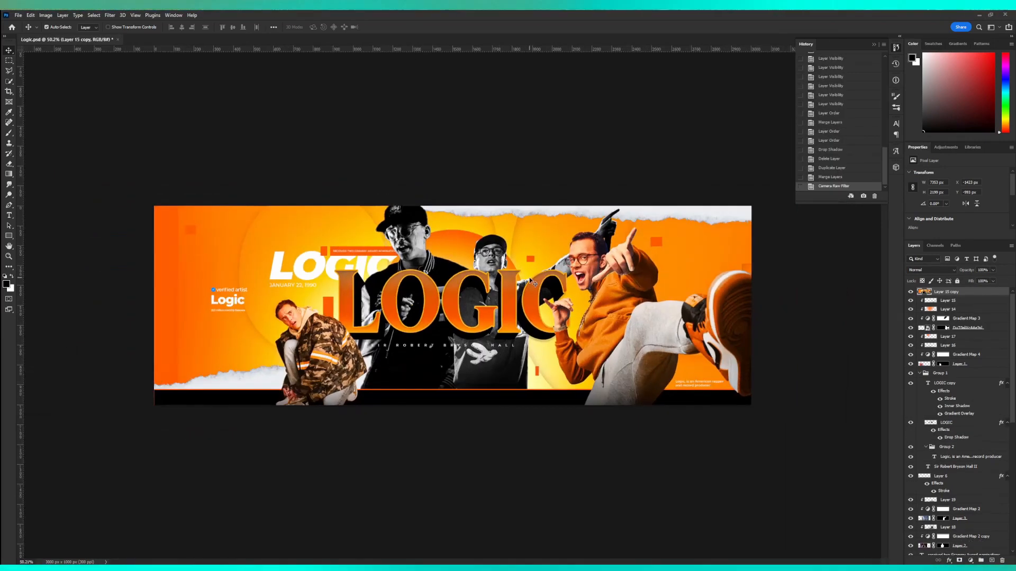
Duplicate the graded layer and add a small amount of Gaussian noise to the copy.
key("ctrl+j")
left_click(109, 14)
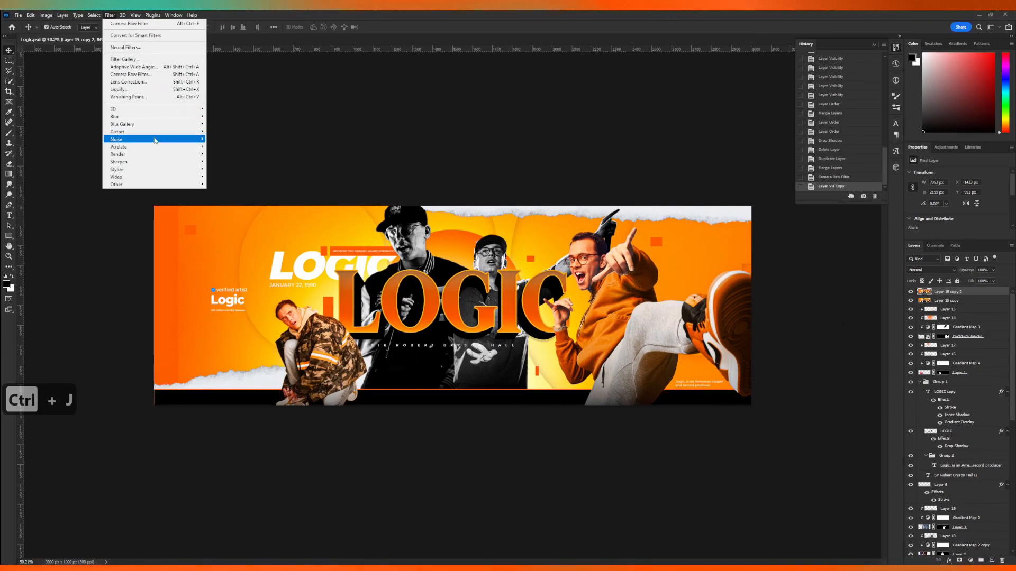
left_click(224, 138)
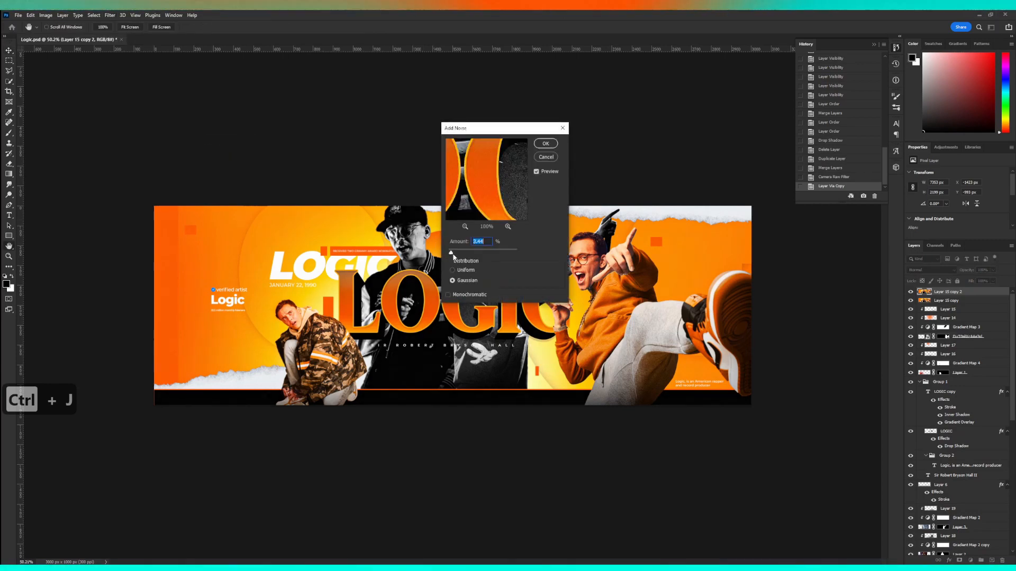
left_click(544, 150)
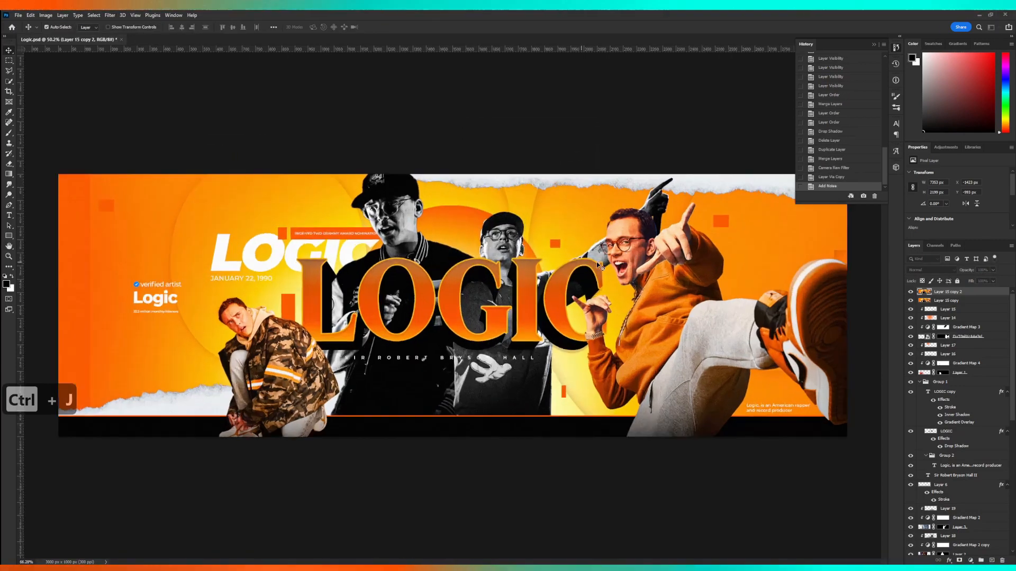
Check the grain on the banner and merge the noisy copy with the graded layer below it.
scroll(596, 264, "up", 3)
scroll(573, 267, "down", 2)
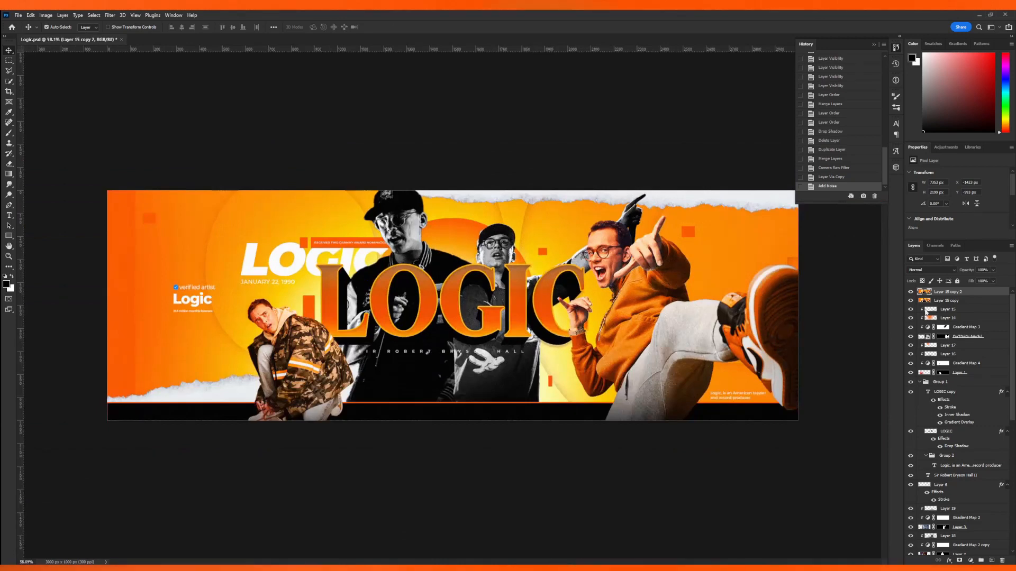
left_click(953, 302, "shift")
key("ctrl+e")
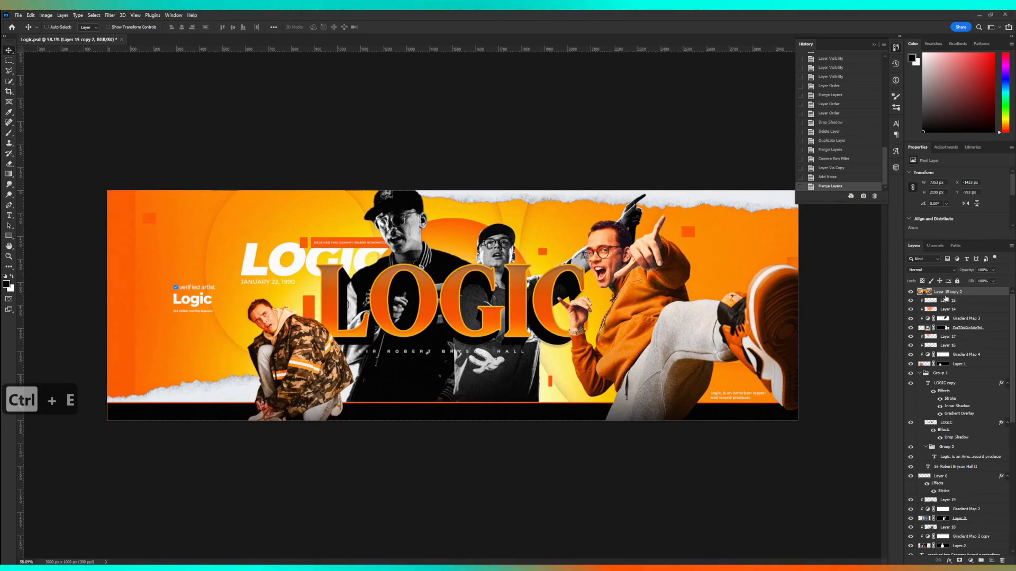
Duplicate the merged layer and apply a Gaussian Blur with a 2.6-pixel radius to the copy.
key("ctrl+j")
left_click(110, 15)
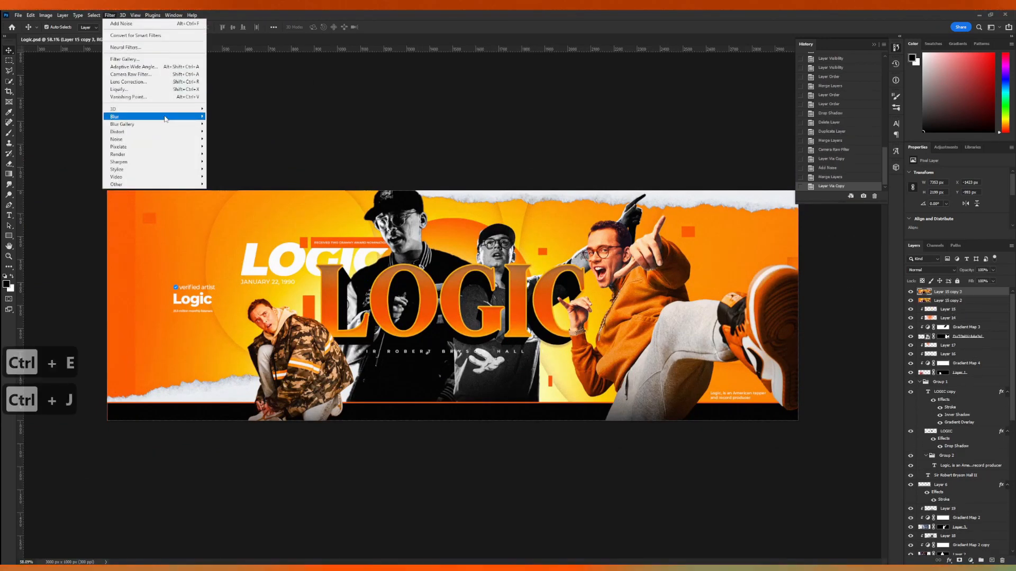
mouse_move(167, 118)
left_click(221, 147)
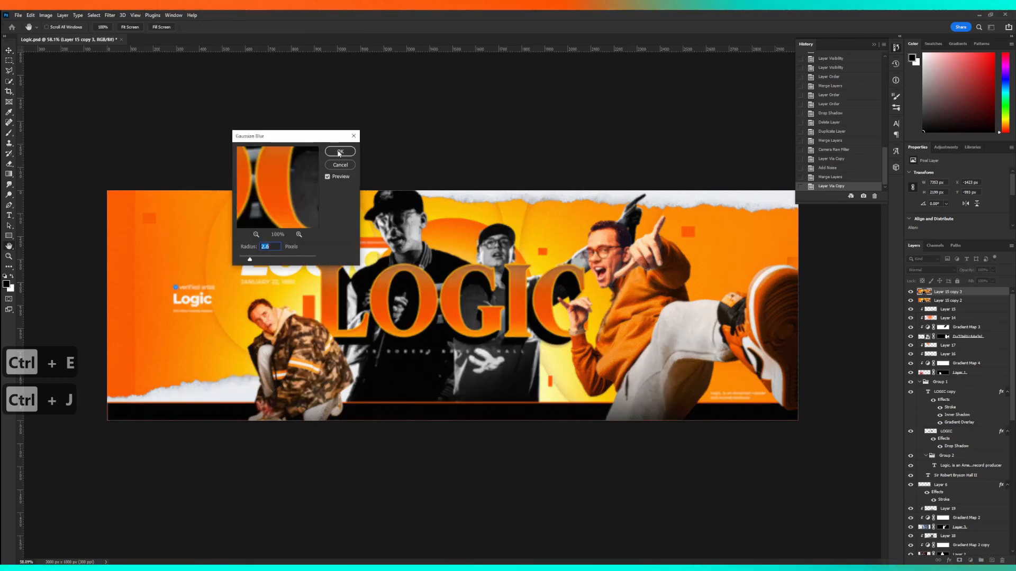
left_click(340, 152)
Erase the blur across the middle of the banner with a large soft eraser, and merge the copy with the layer below.
left_click(9, 164)
left_click(223, 288)
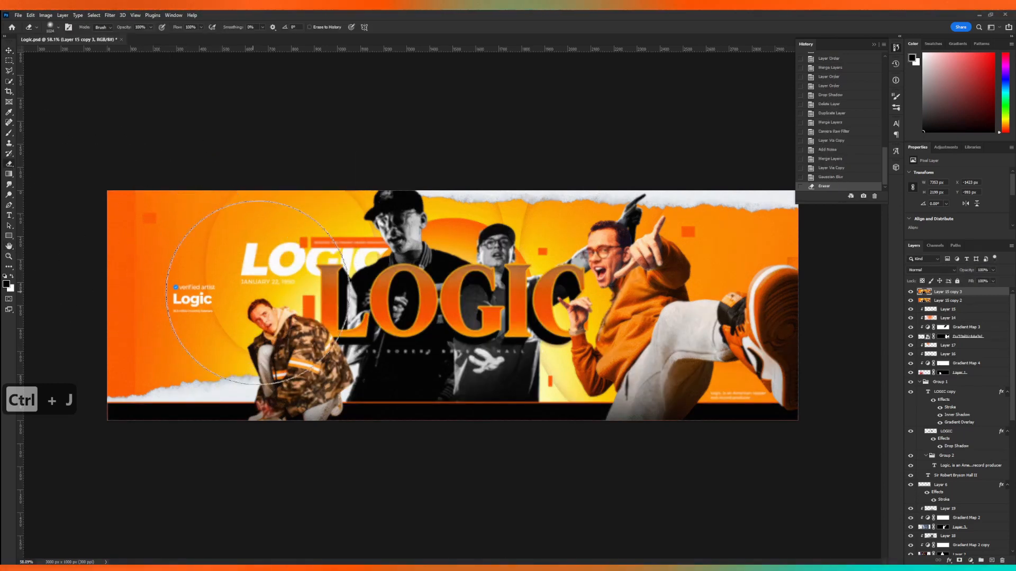
left_click(378, 304)
left_click(515, 310)
left_click(598, 310)
left_click(688, 307)
left_click(708, 307)
left_click(722, 300)
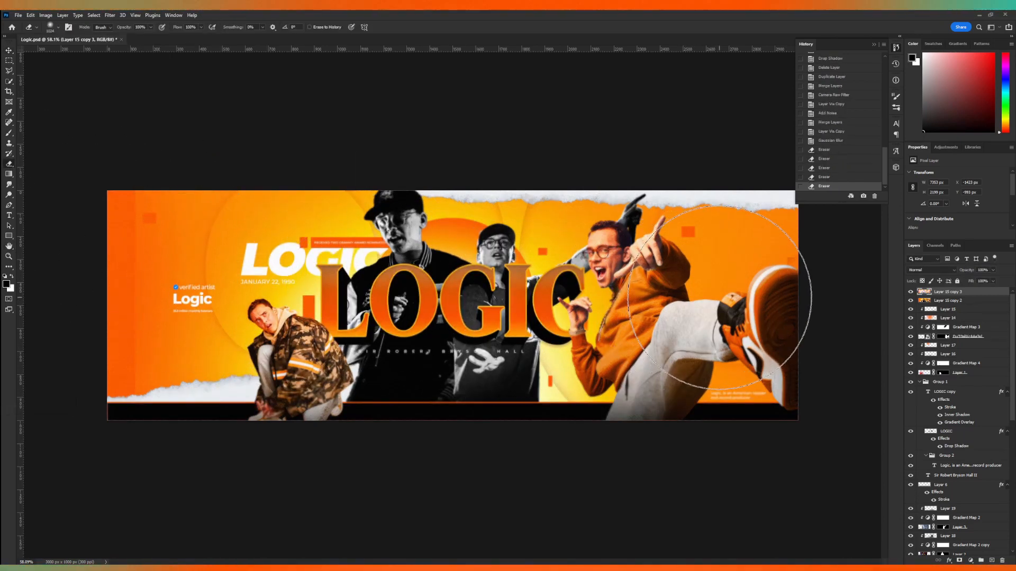
left_click(930, 301, "shift")
key("ctrl+e")
Duplicate the merged layer and apply a High Pass filter with a 16.6-pixel radius to the copy.
key("ctrl+j")
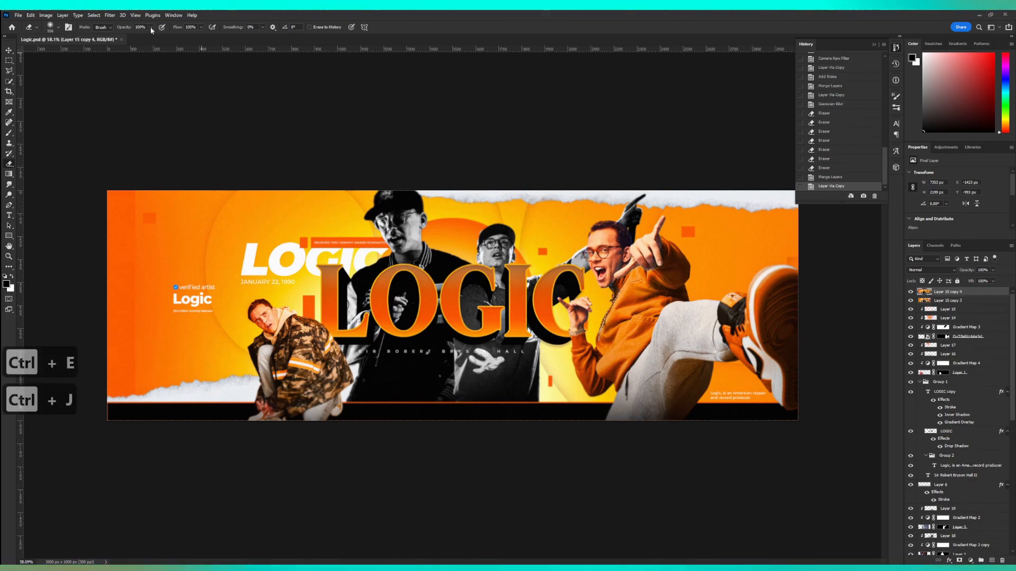
left_click(110, 15)
mouse_move(196, 184)
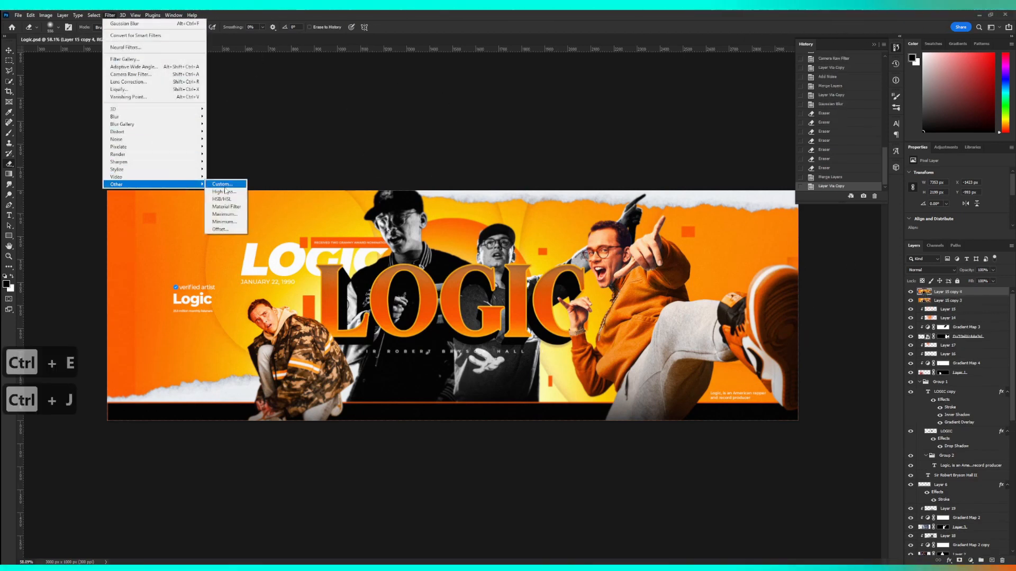
left_click(225, 192)
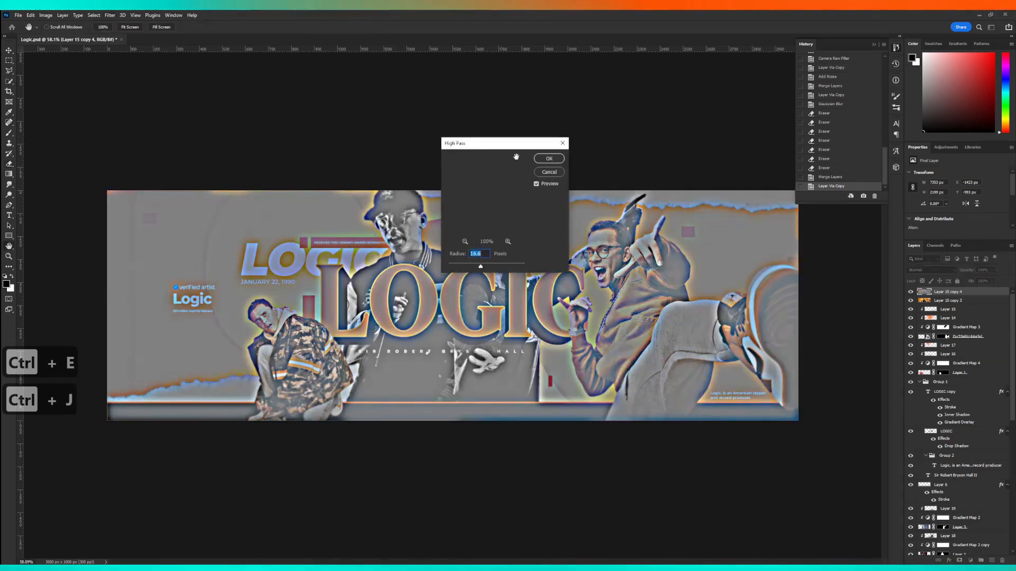
key("Return")
Blend the High Pass copy in Soft Light at 69% opacity and merge it with the layer below.
left_click(930, 270)
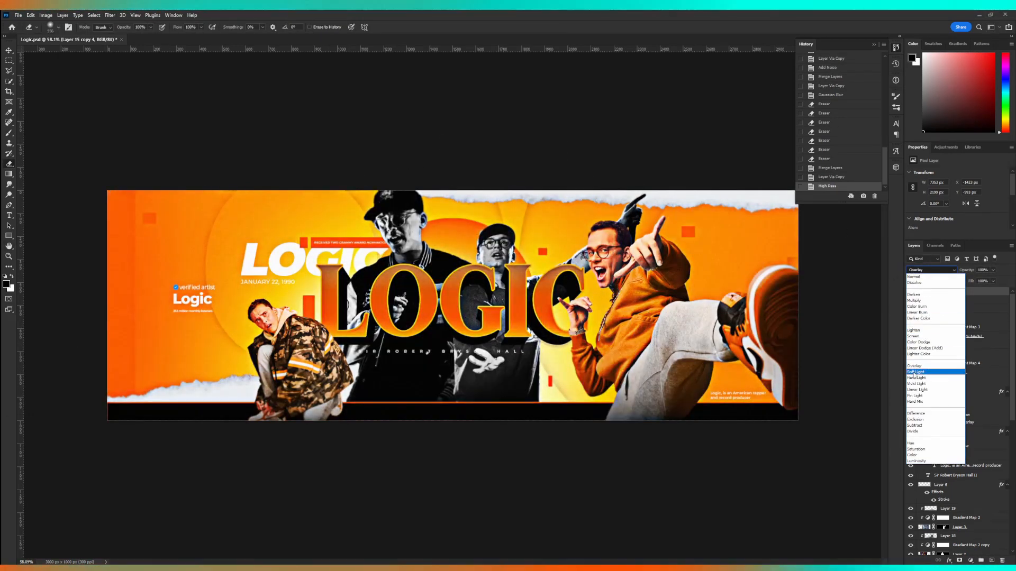
left_click(914, 372)
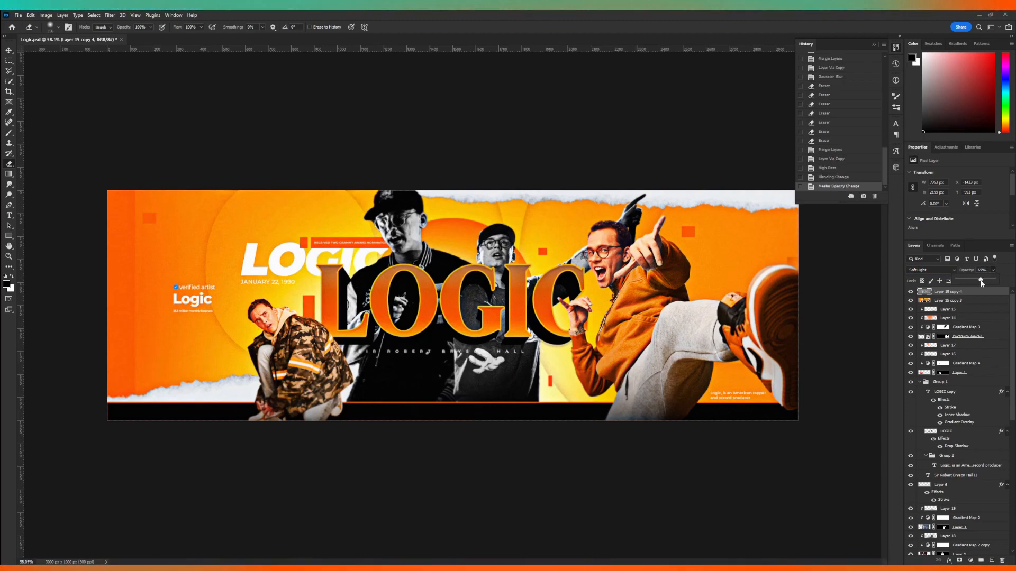
left_click(943, 301, "shift")
key("ctrl+e")
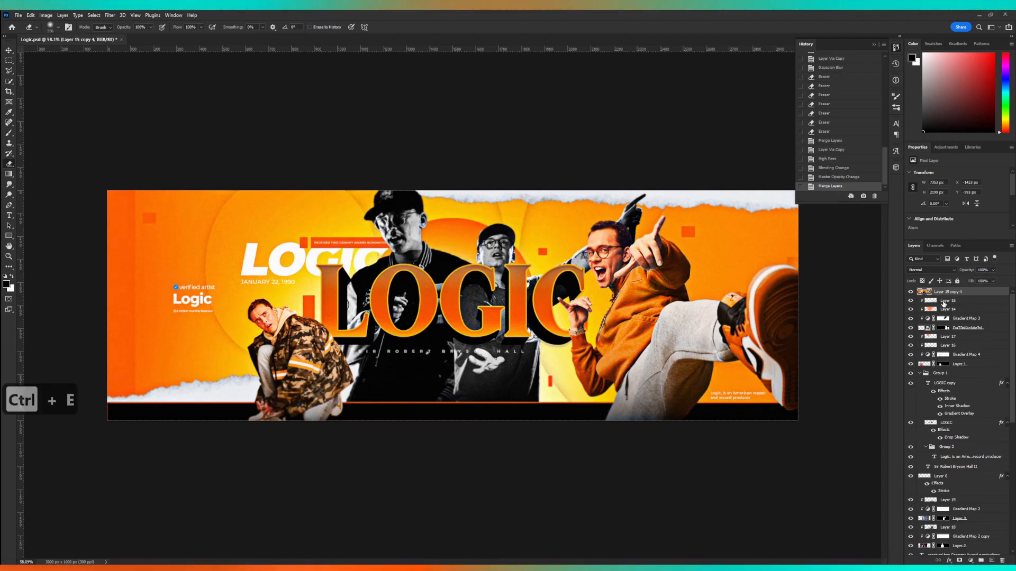
Duplicate the sharpened layer and apply the Wind filter to the copy.
key("ctrl+j")
scroll(376, 209, "down", 2)
key("v")
scroll(375, 209, "up", 5)
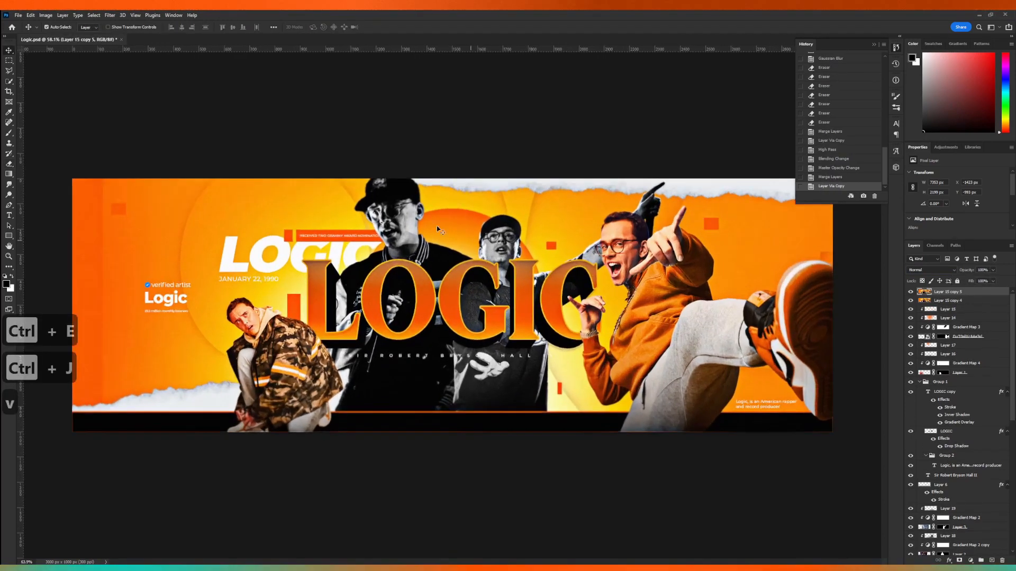
scroll(376, 209, "down", 3)
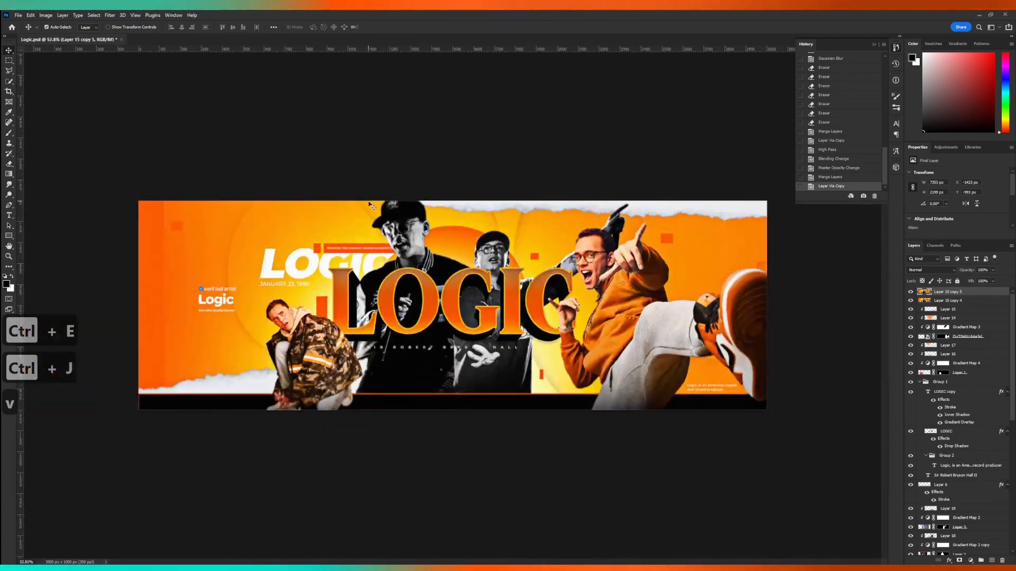
left_click(110, 15)
mouse_move(132, 164)
left_click(228, 229)
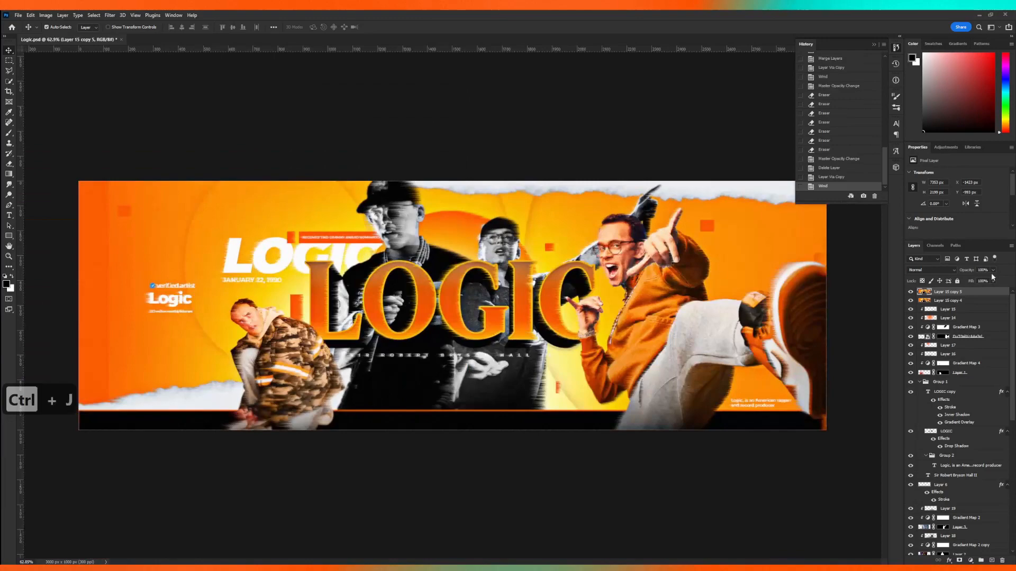
Lower the wind-filtered layer's opacity to 27% and inspect the streaks around the title.
left_click(993, 270)
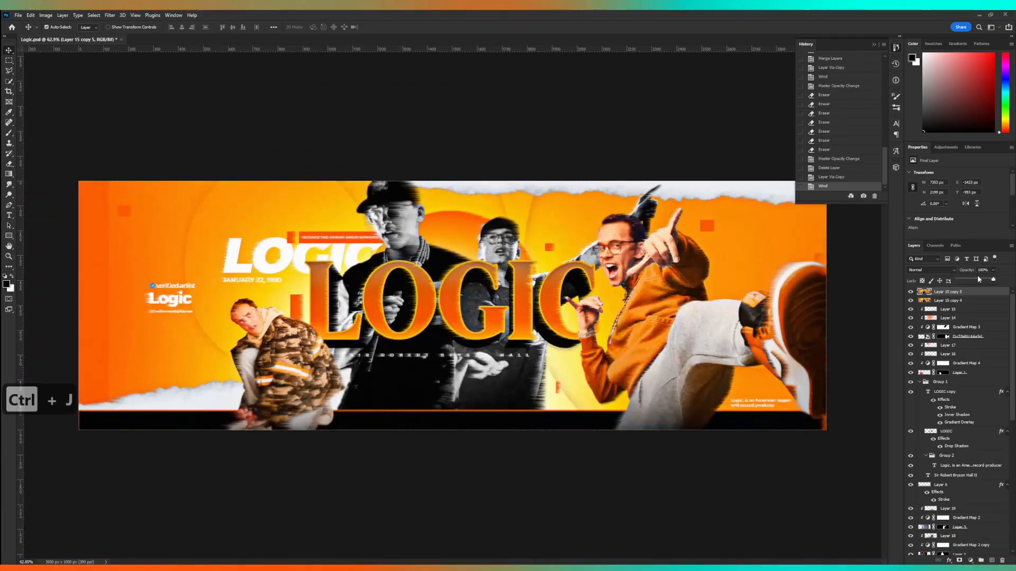
left_click_drag(977, 279, 972, 280)
key("v")
scroll(530, 279, "up", 6)
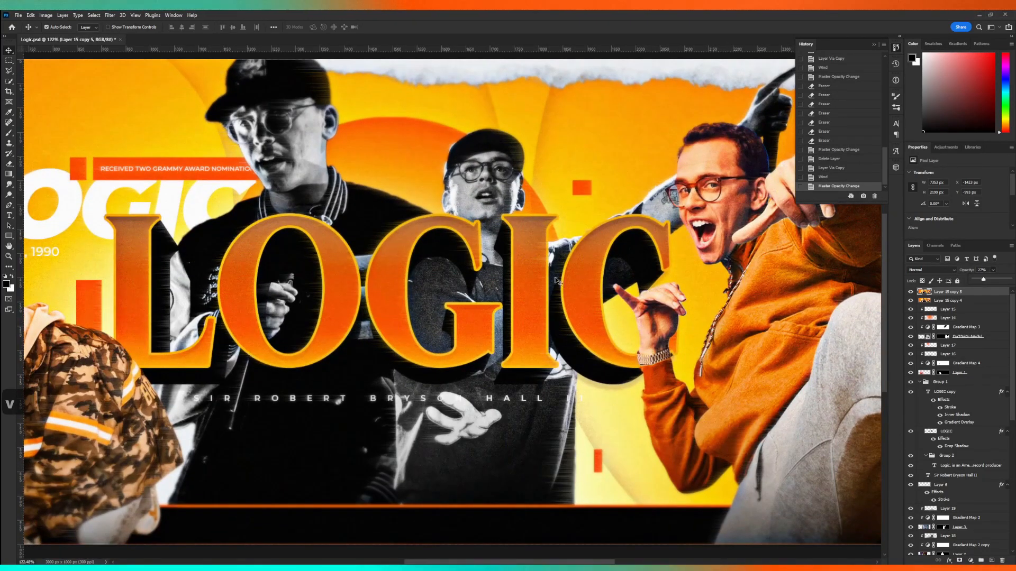
Merge the wind-filtered layer with the layer below and duplicate the merged result.
scroll(556, 279, "down", 6)
scroll(544, 277, "down", 6)
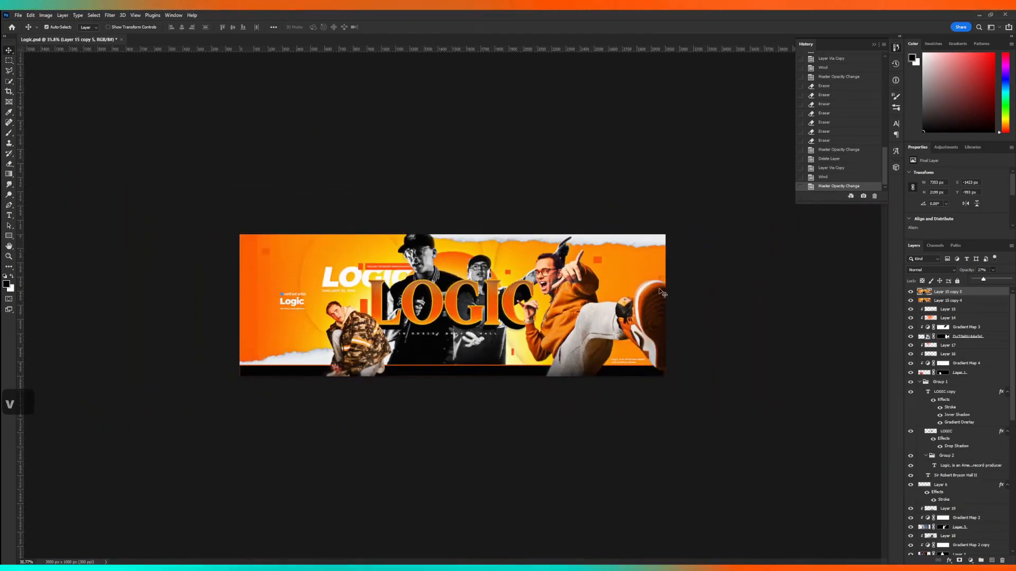
scroll(661, 290, "up", 3)
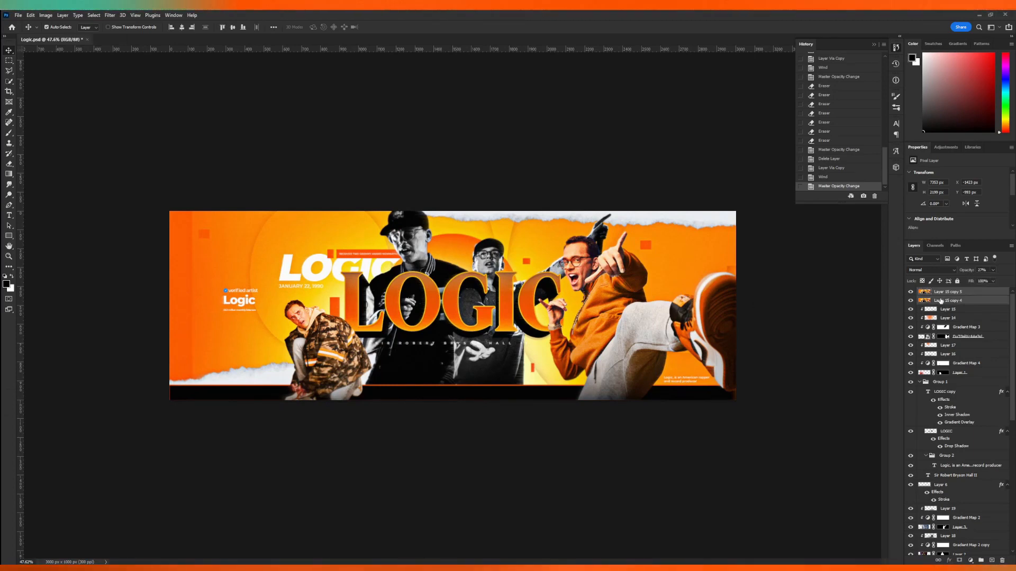
key("ctrl+e")
key("ctrl+j")
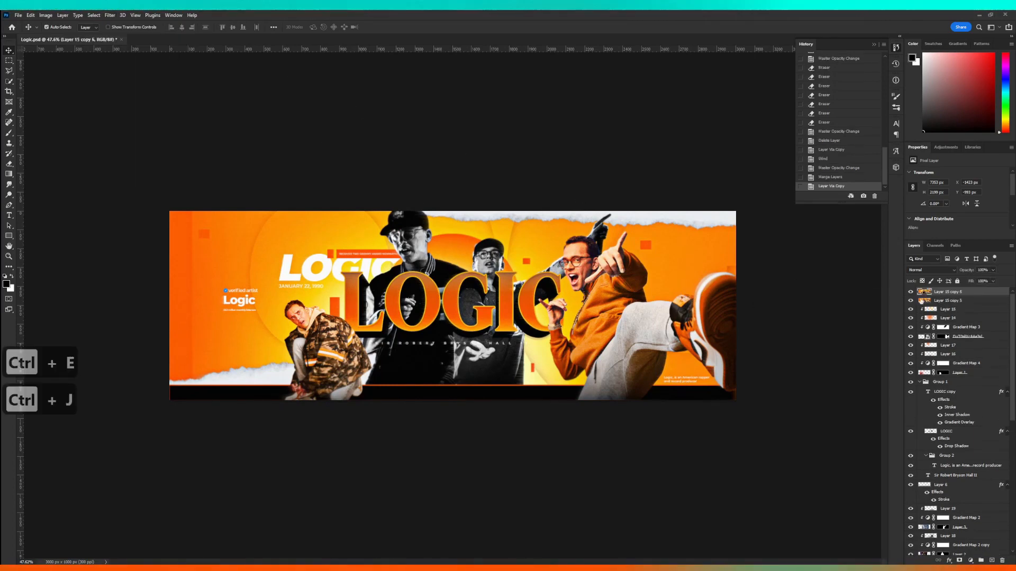
Turn off the blue channel in the copy's blending options and nudge the copy slightly, one pixel to the right, for a colour-fringe offset.
double_click(981, 295)
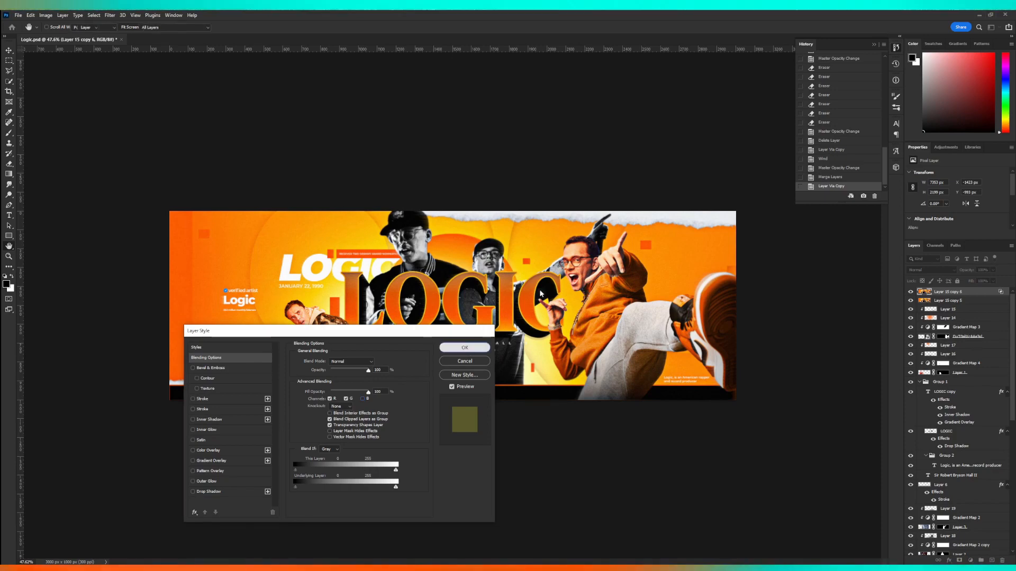
left_click(464, 347)
scroll(541, 316, "up", 2)
key("Down")
key("Down")
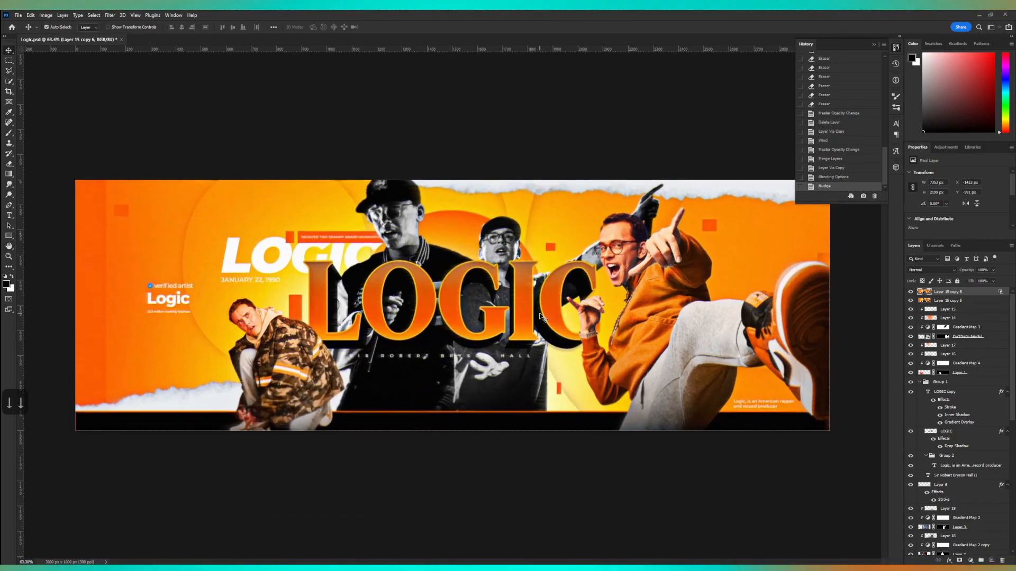
key("Up")
key("Right")
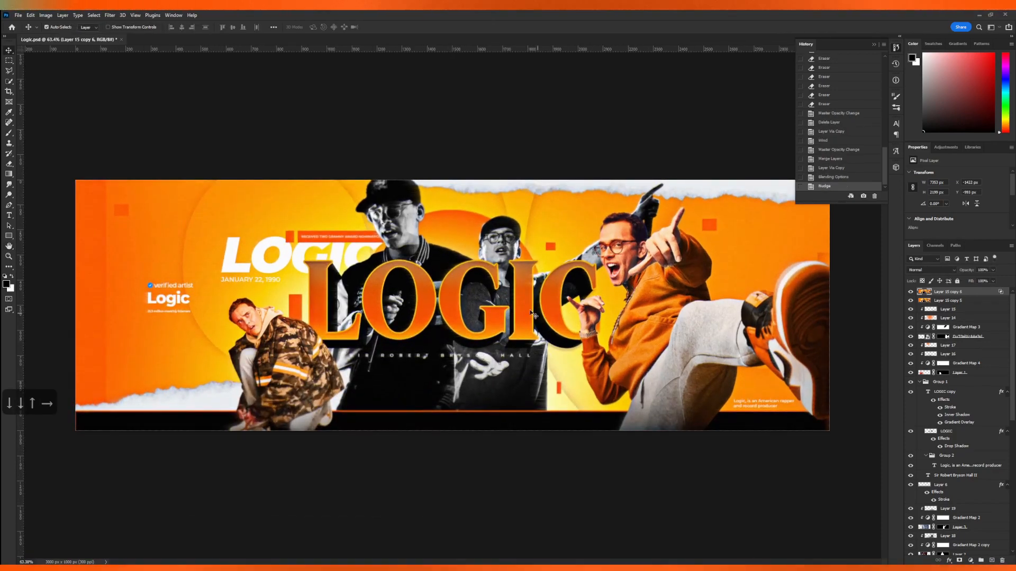
Check the colour fringing around the title and merge the offset copy with the layer below.
scroll(540, 316, "up", 4)
scroll(762, 291, "up", 2)
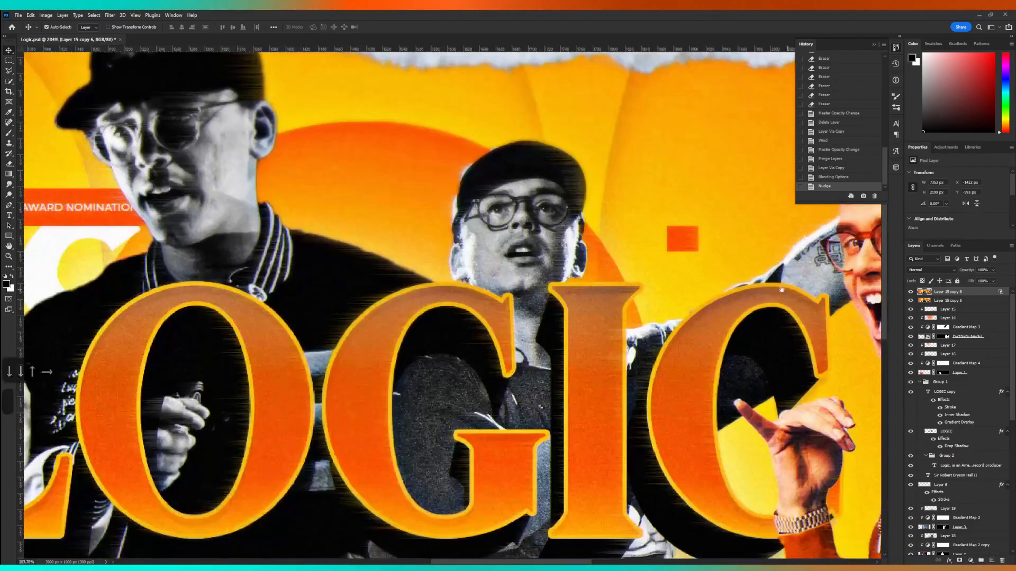
left_click_drag(778, 293, 439, 271)
key("ctrl+0")
scroll(439, 281, "down", 2)
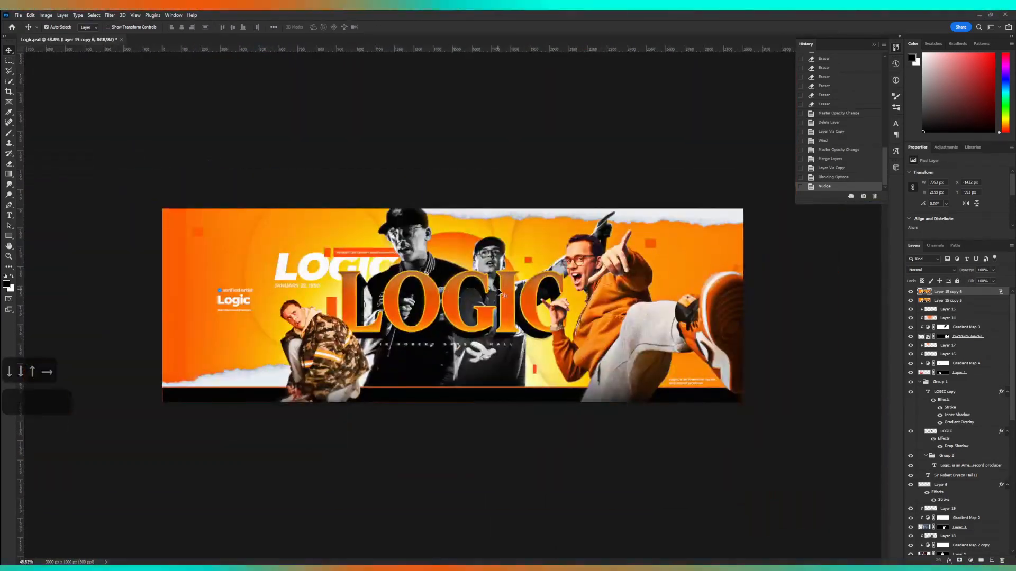
scroll(465, 287, "down", 7)
scroll(465, 287, "up", 6)
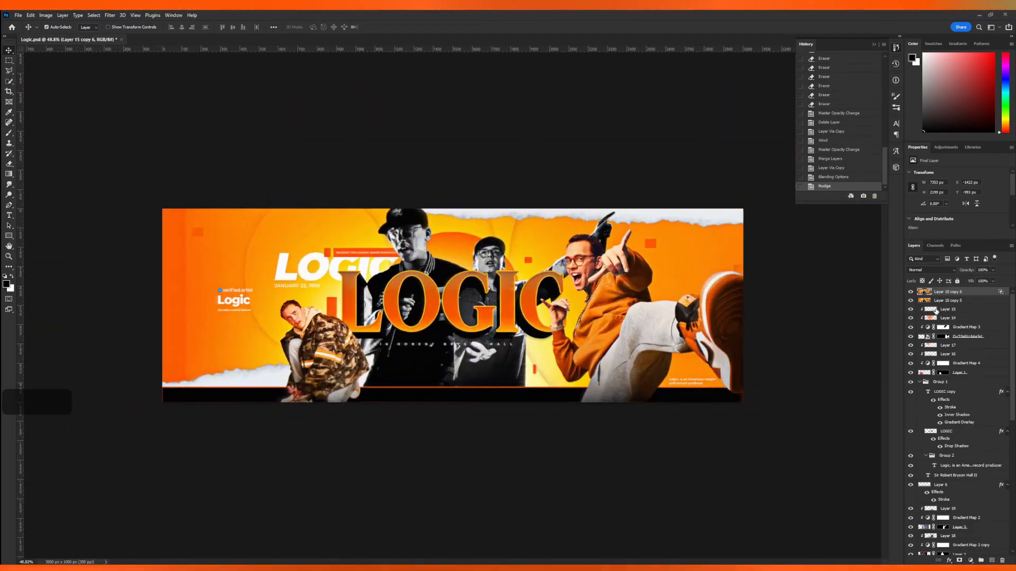
left_click(947, 300, "ctrl")
key("ctrl+e")
scroll(666, 302, "down", 1)
scroll(669, 306, "up", 1)
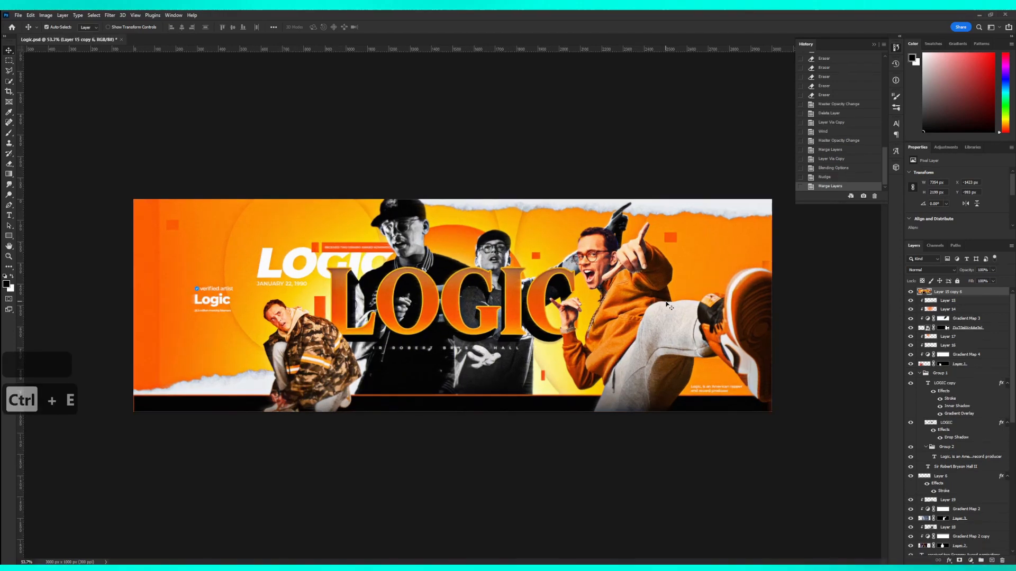